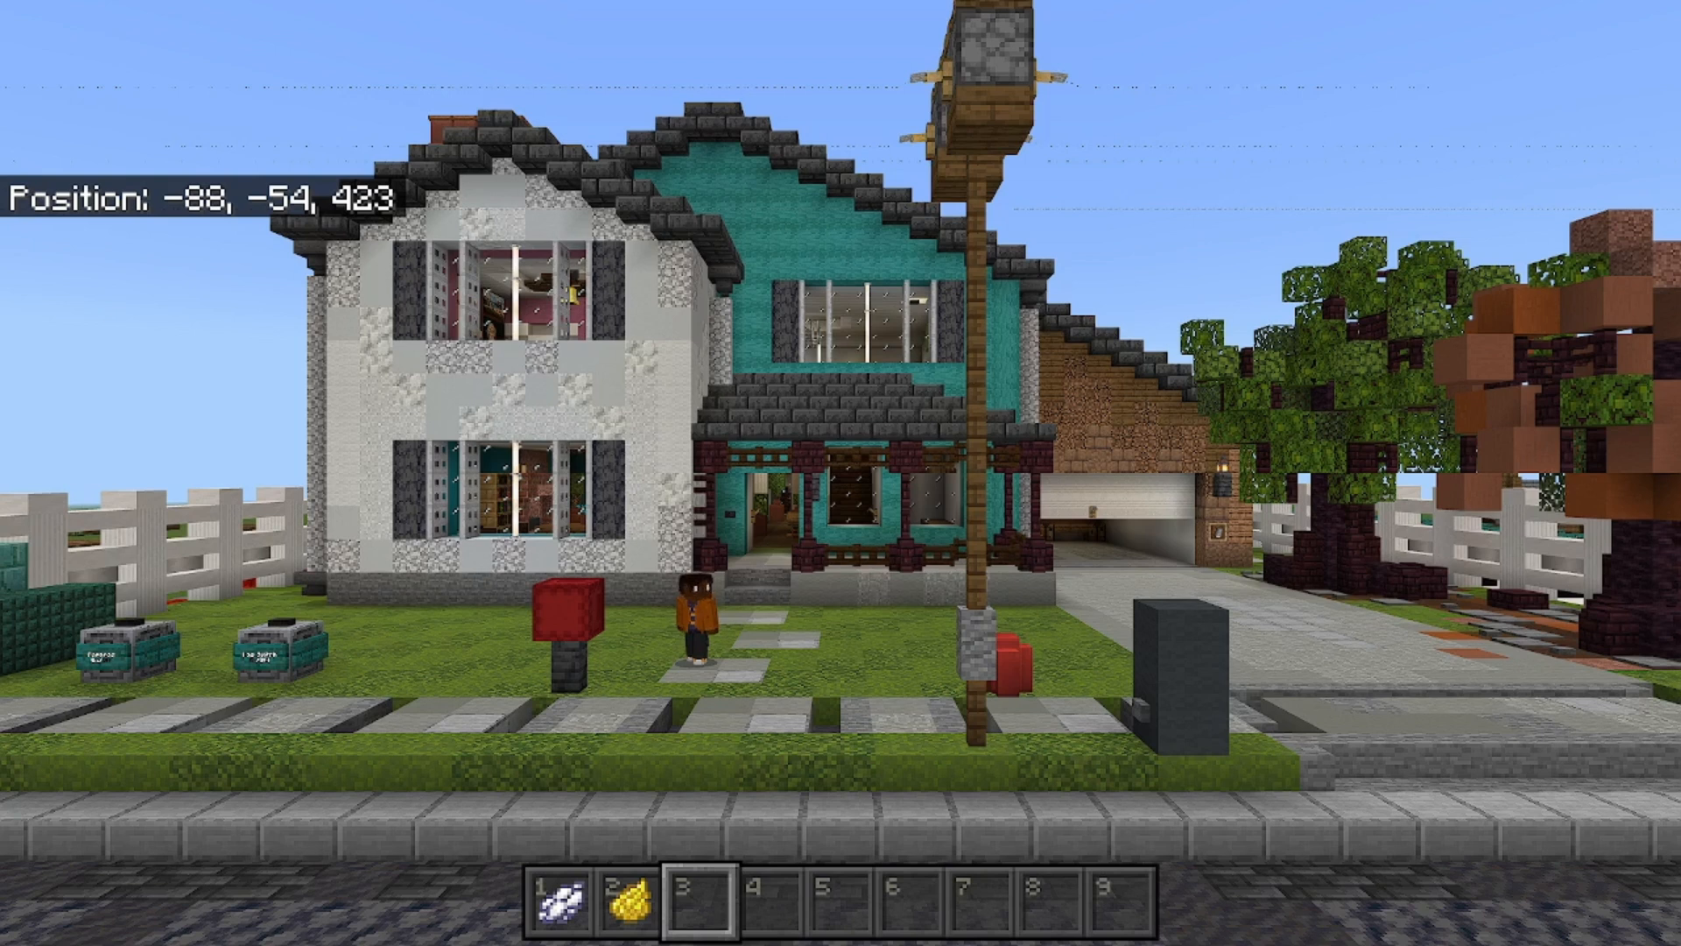
Step: Fly from the house to the lime-green backdrop set and examine its two walls and floor from several angles
key(w)
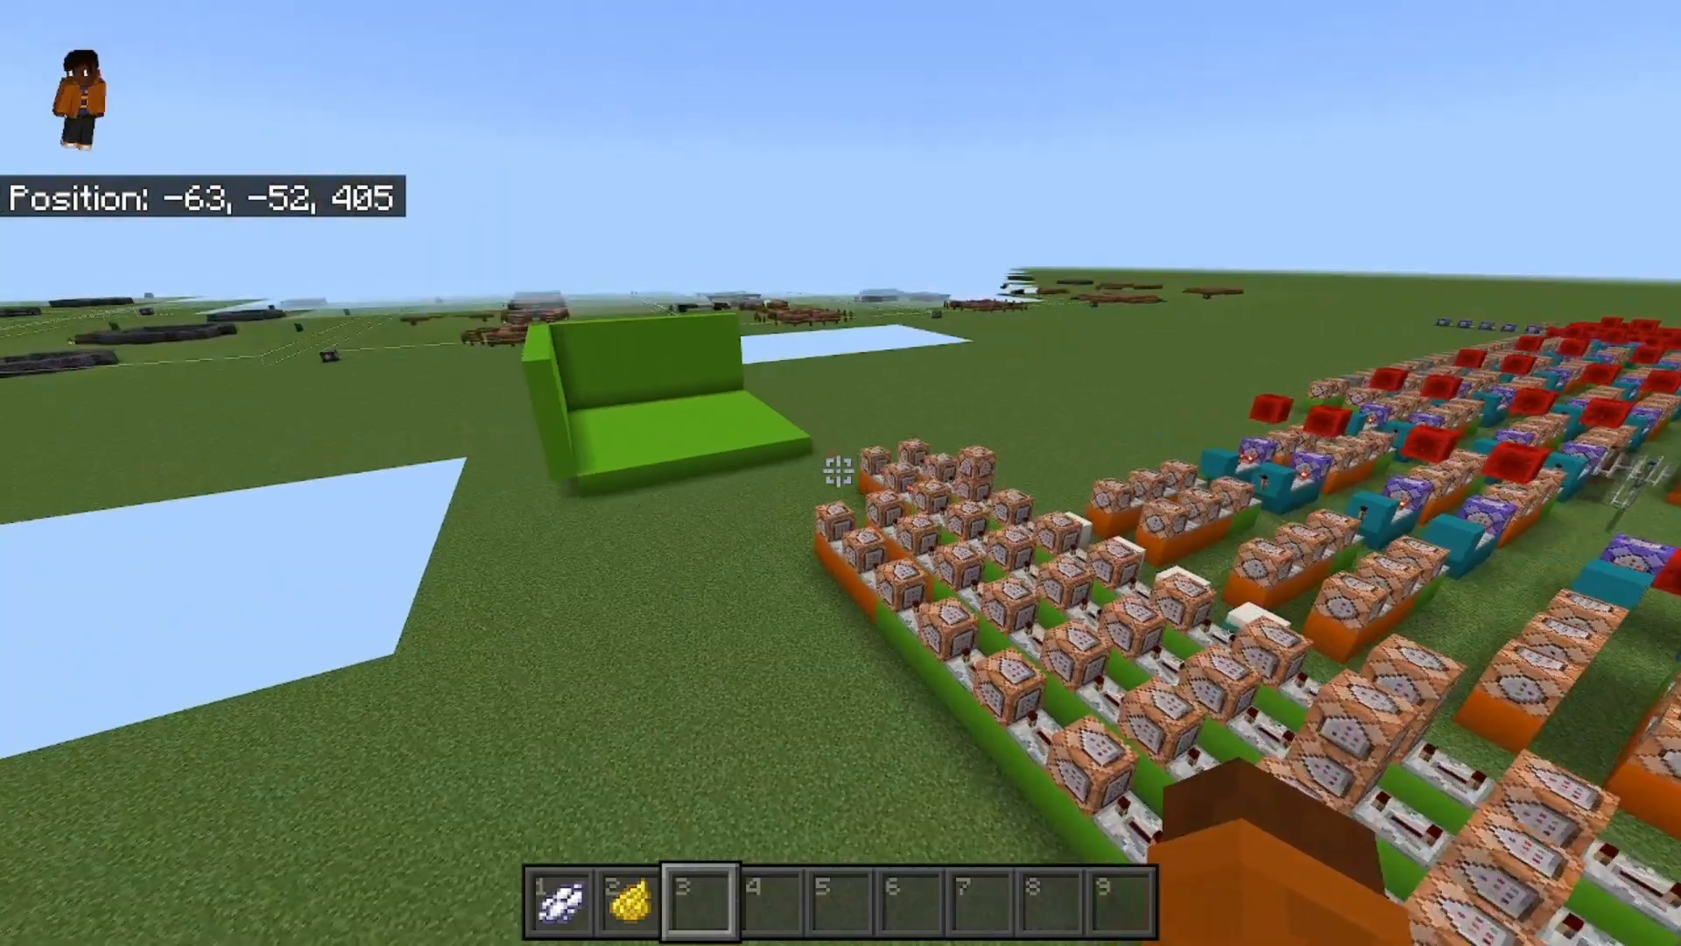
key(w)
key(s)
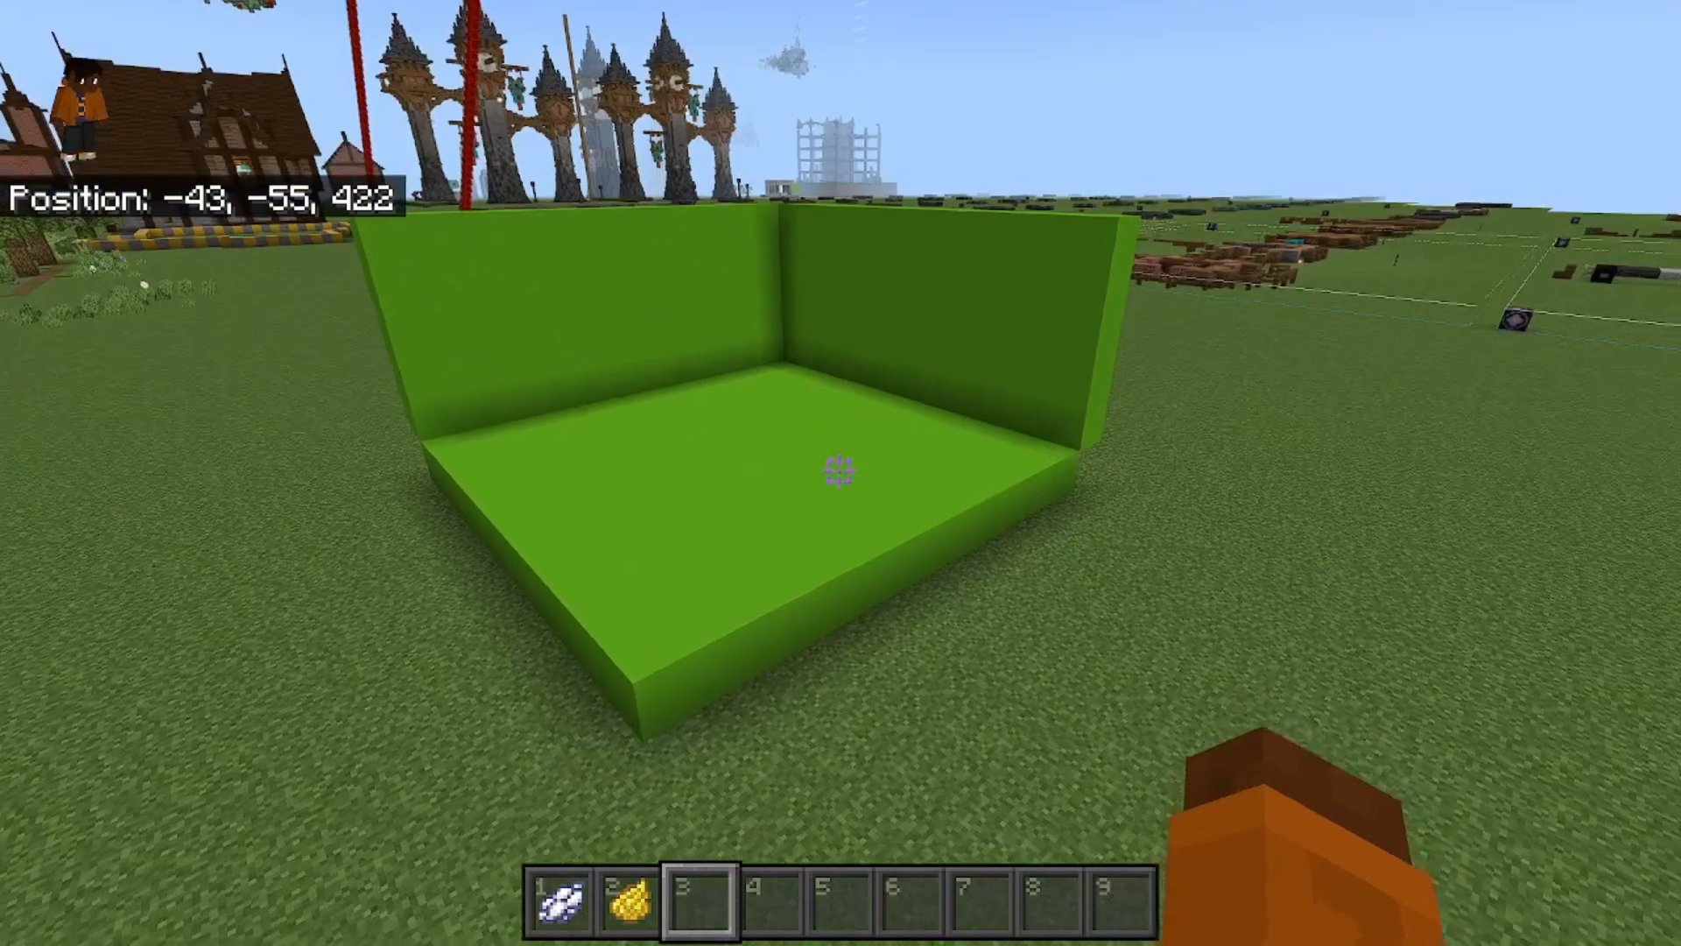
key(w)
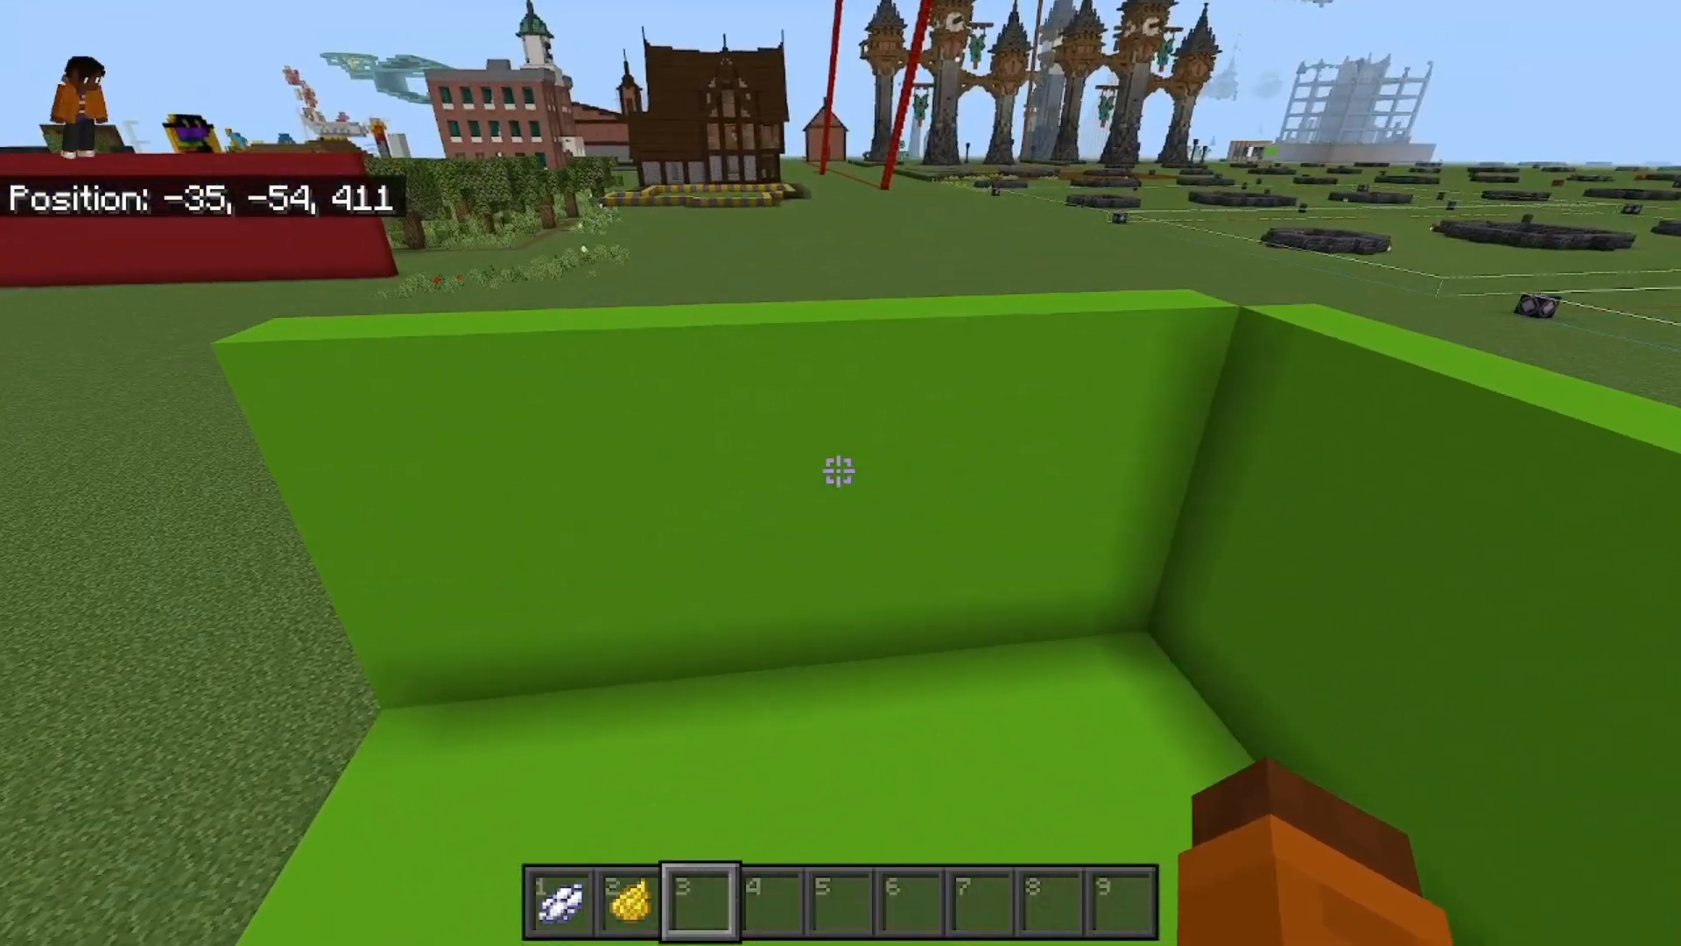
key(s)
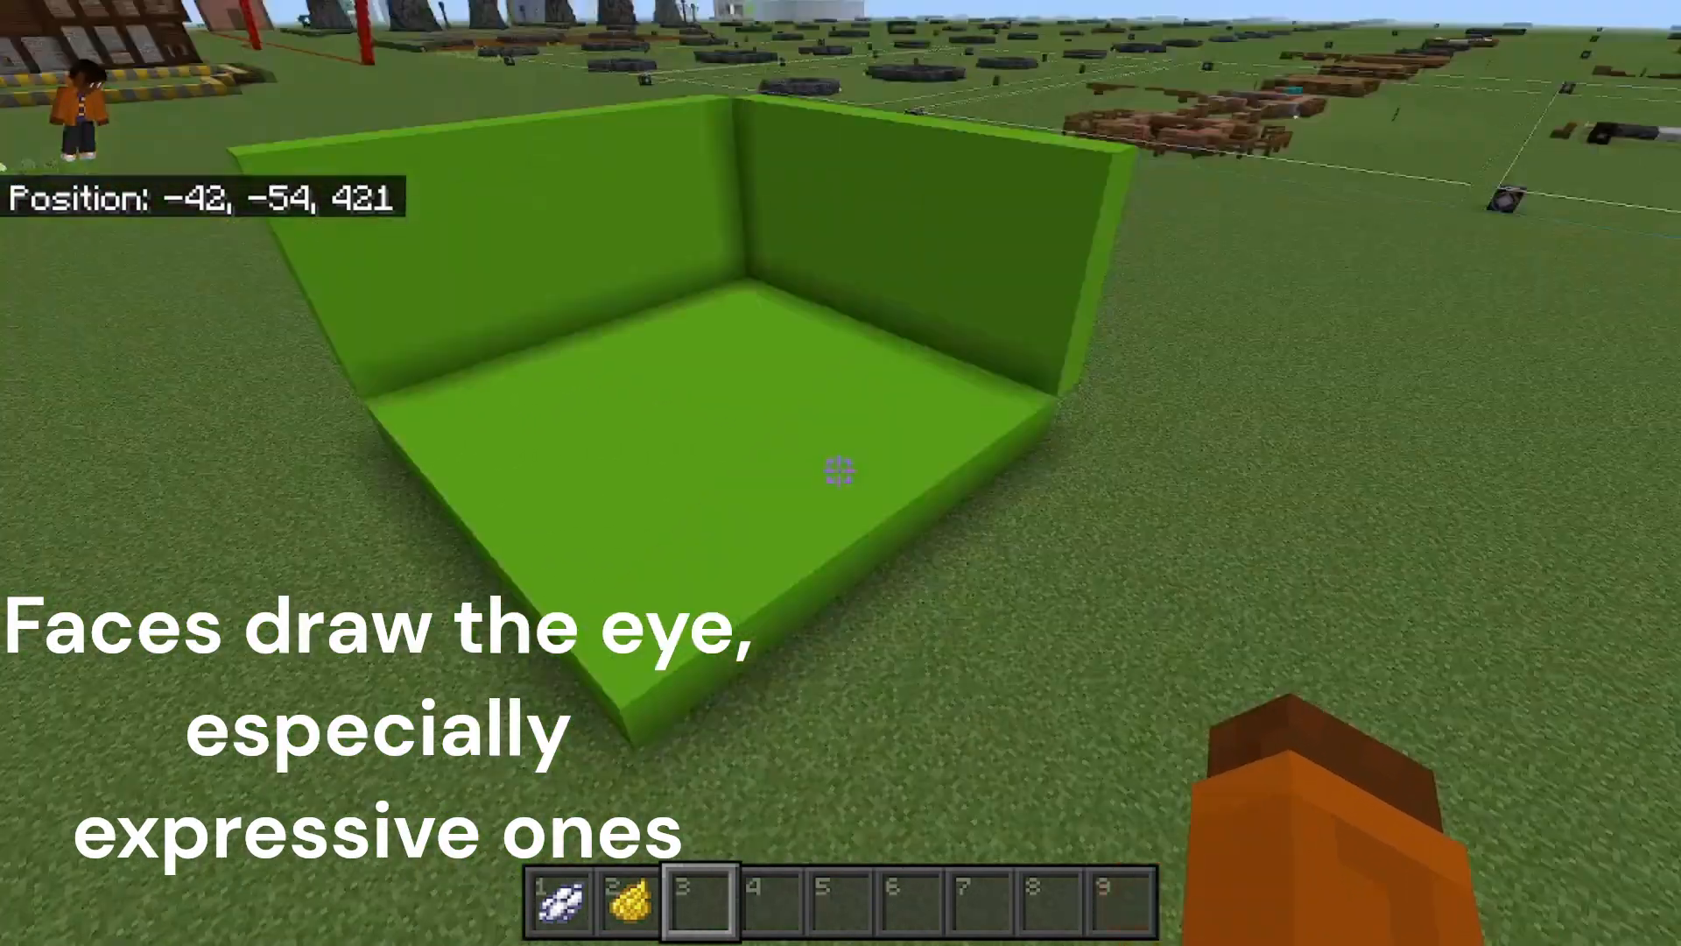
key(d)
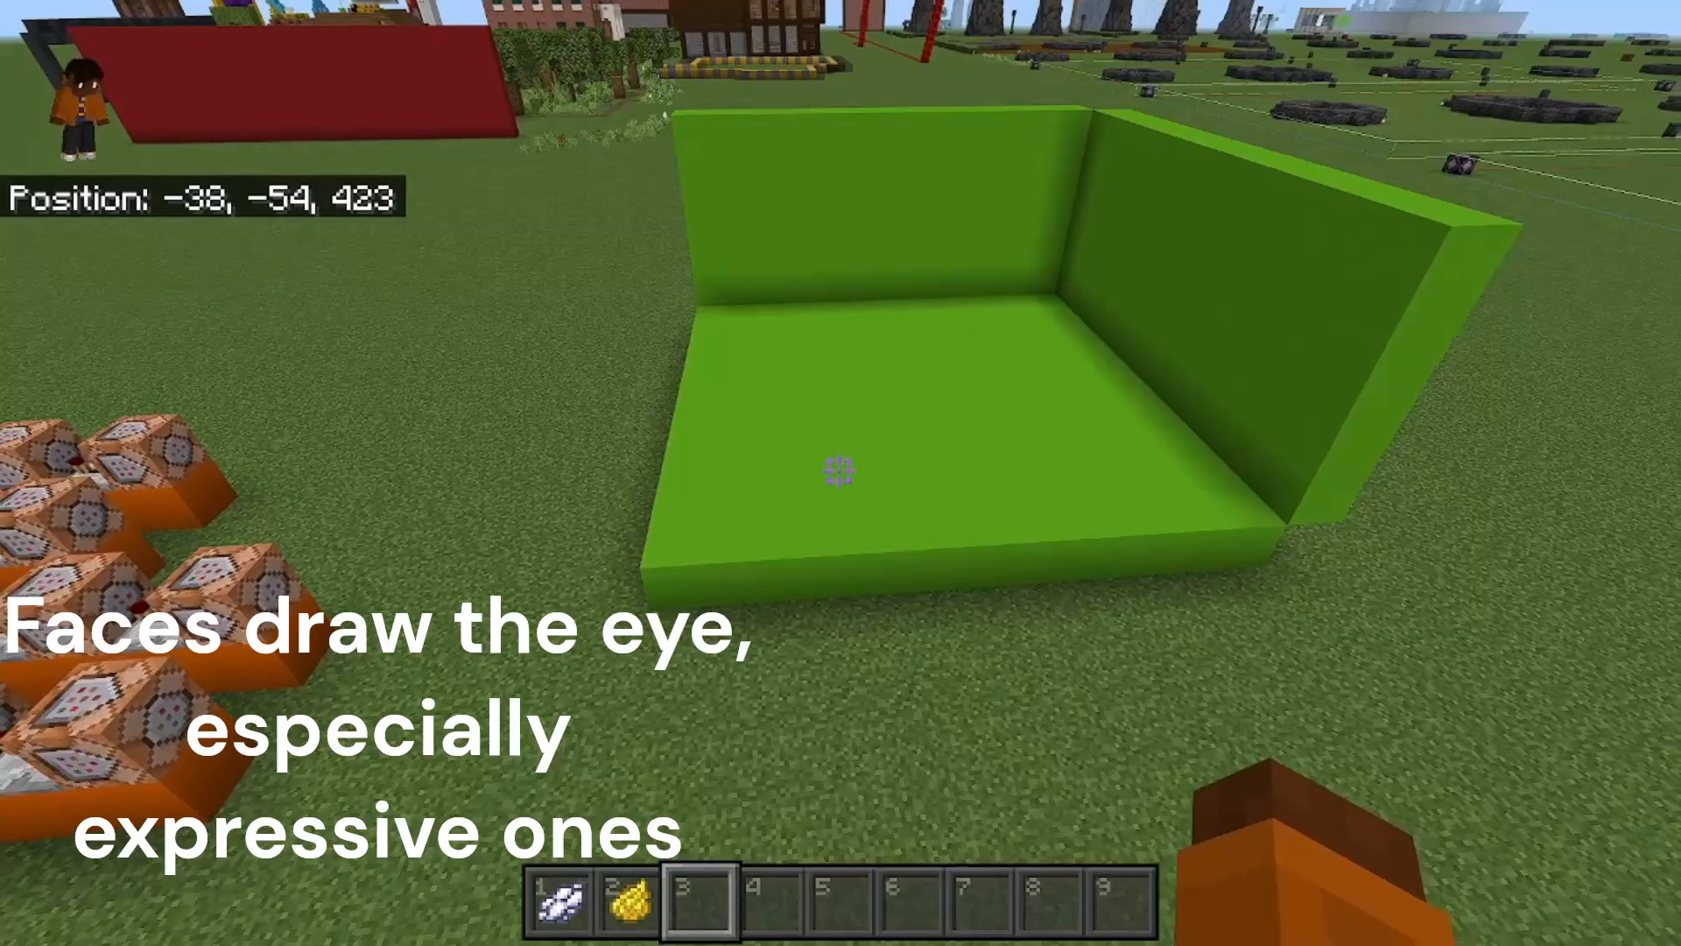
key(a)
key(a)
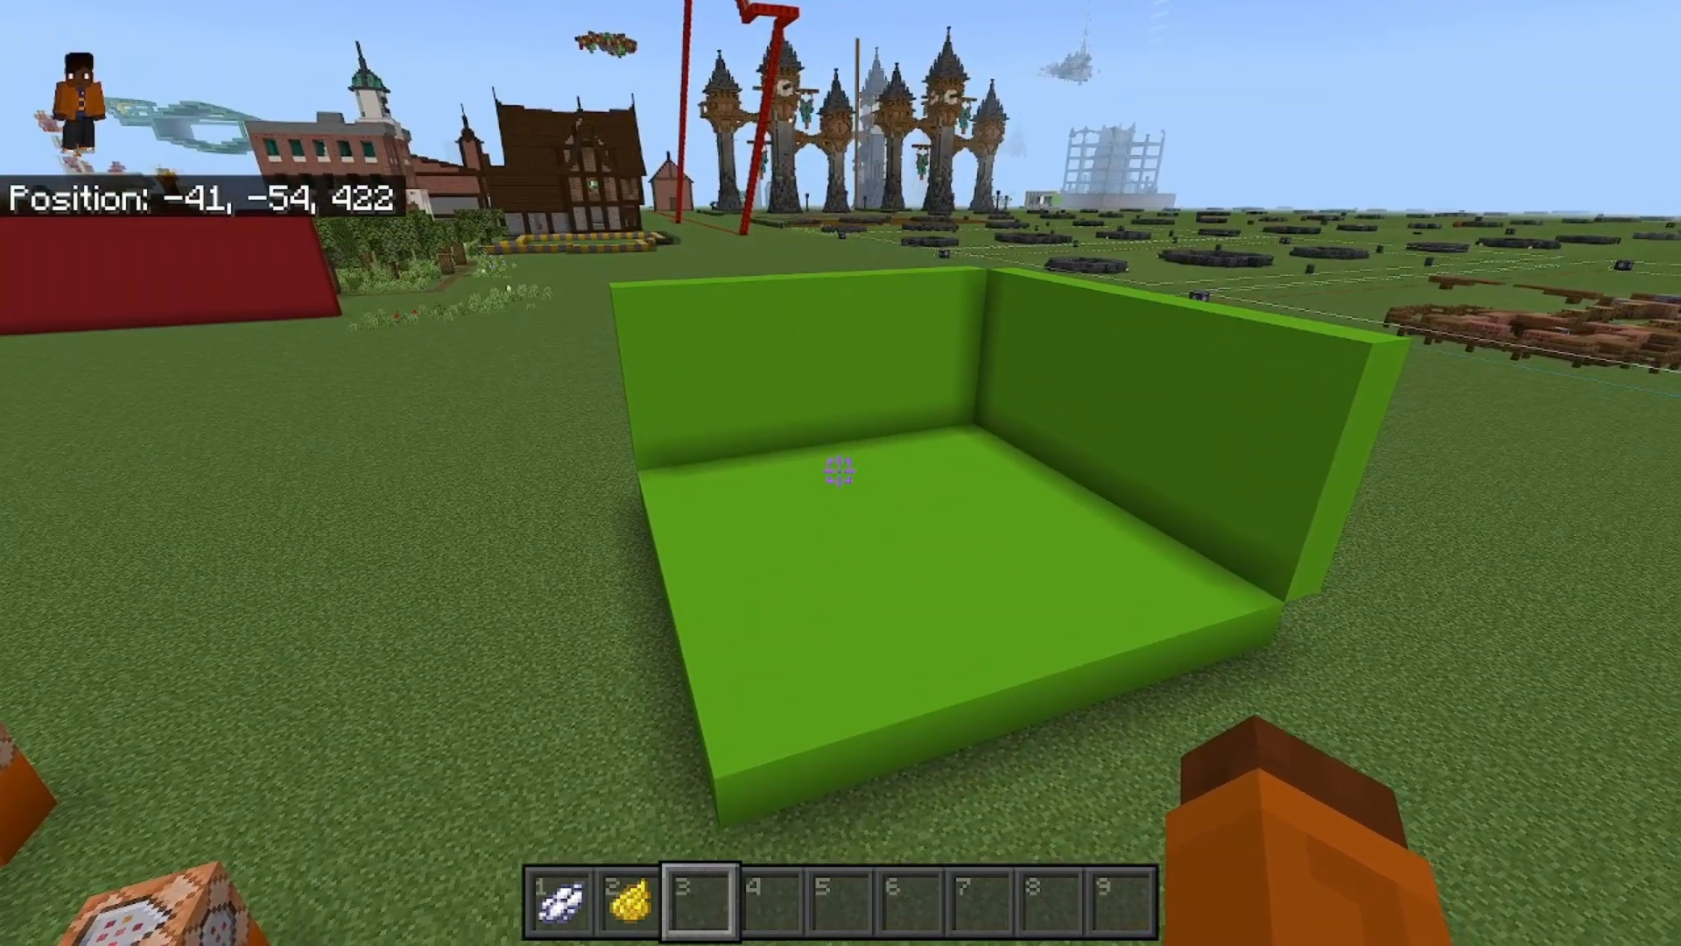
Step: Fly into the green backdrop set and land on its floor near -37, -59, 411
key(w)
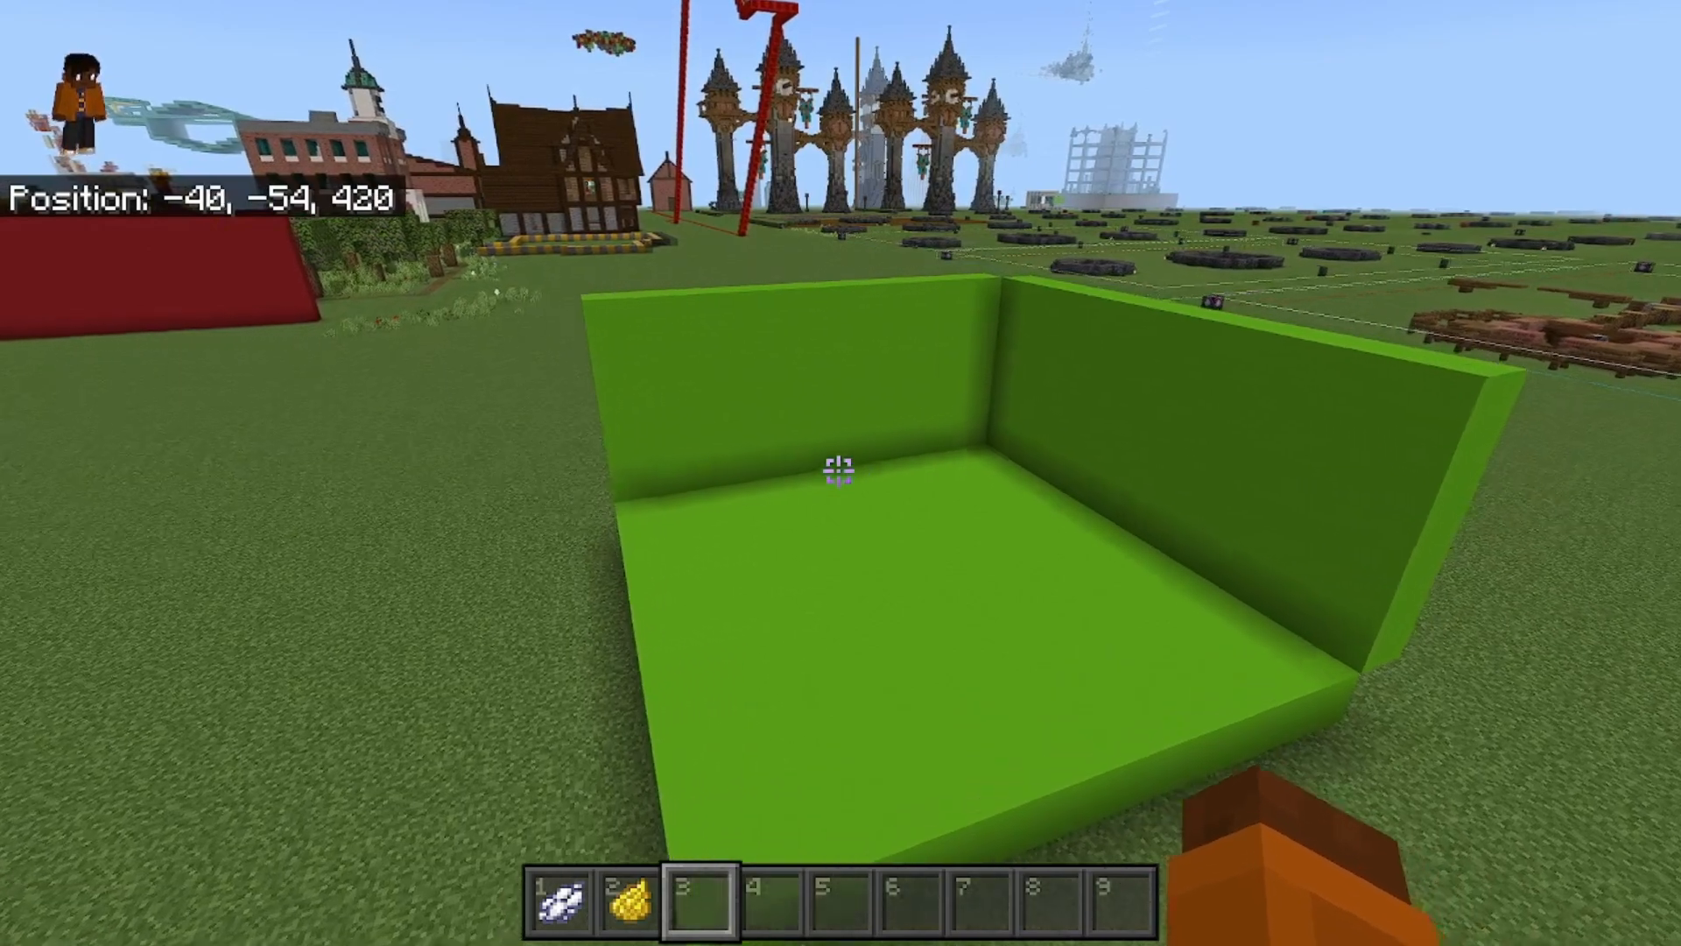
key(w)
key(w)
key(space)
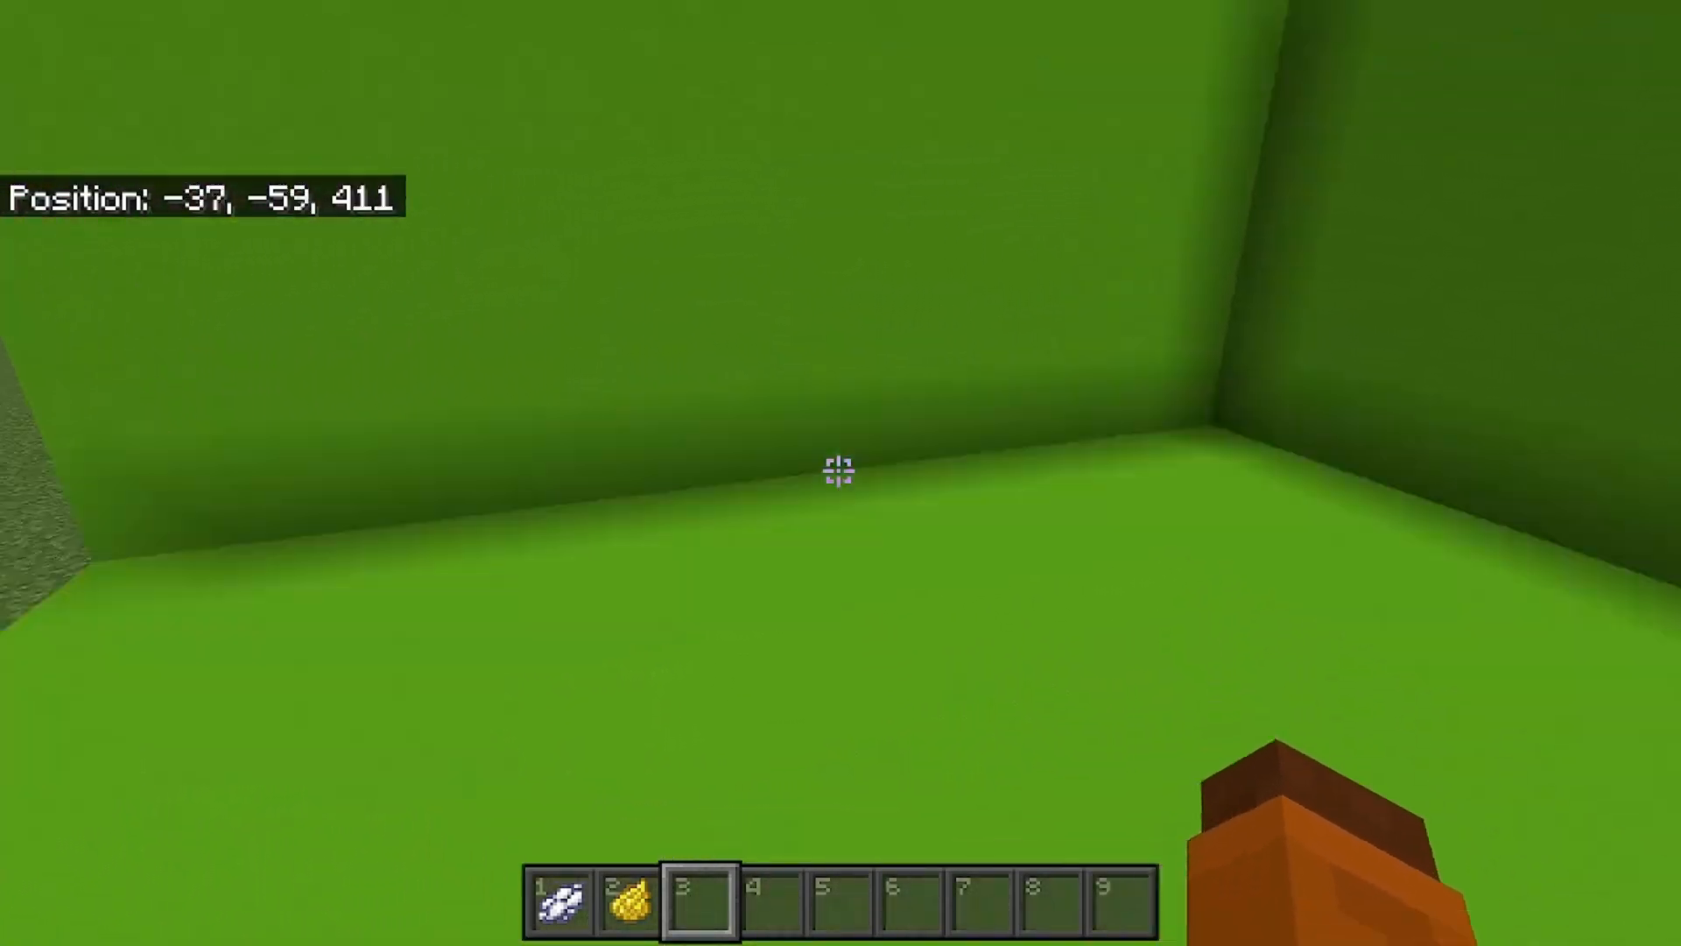
Step: Preview the character in front-facing third person against the green walls and return to first-person view
key(F5)
key(F5)
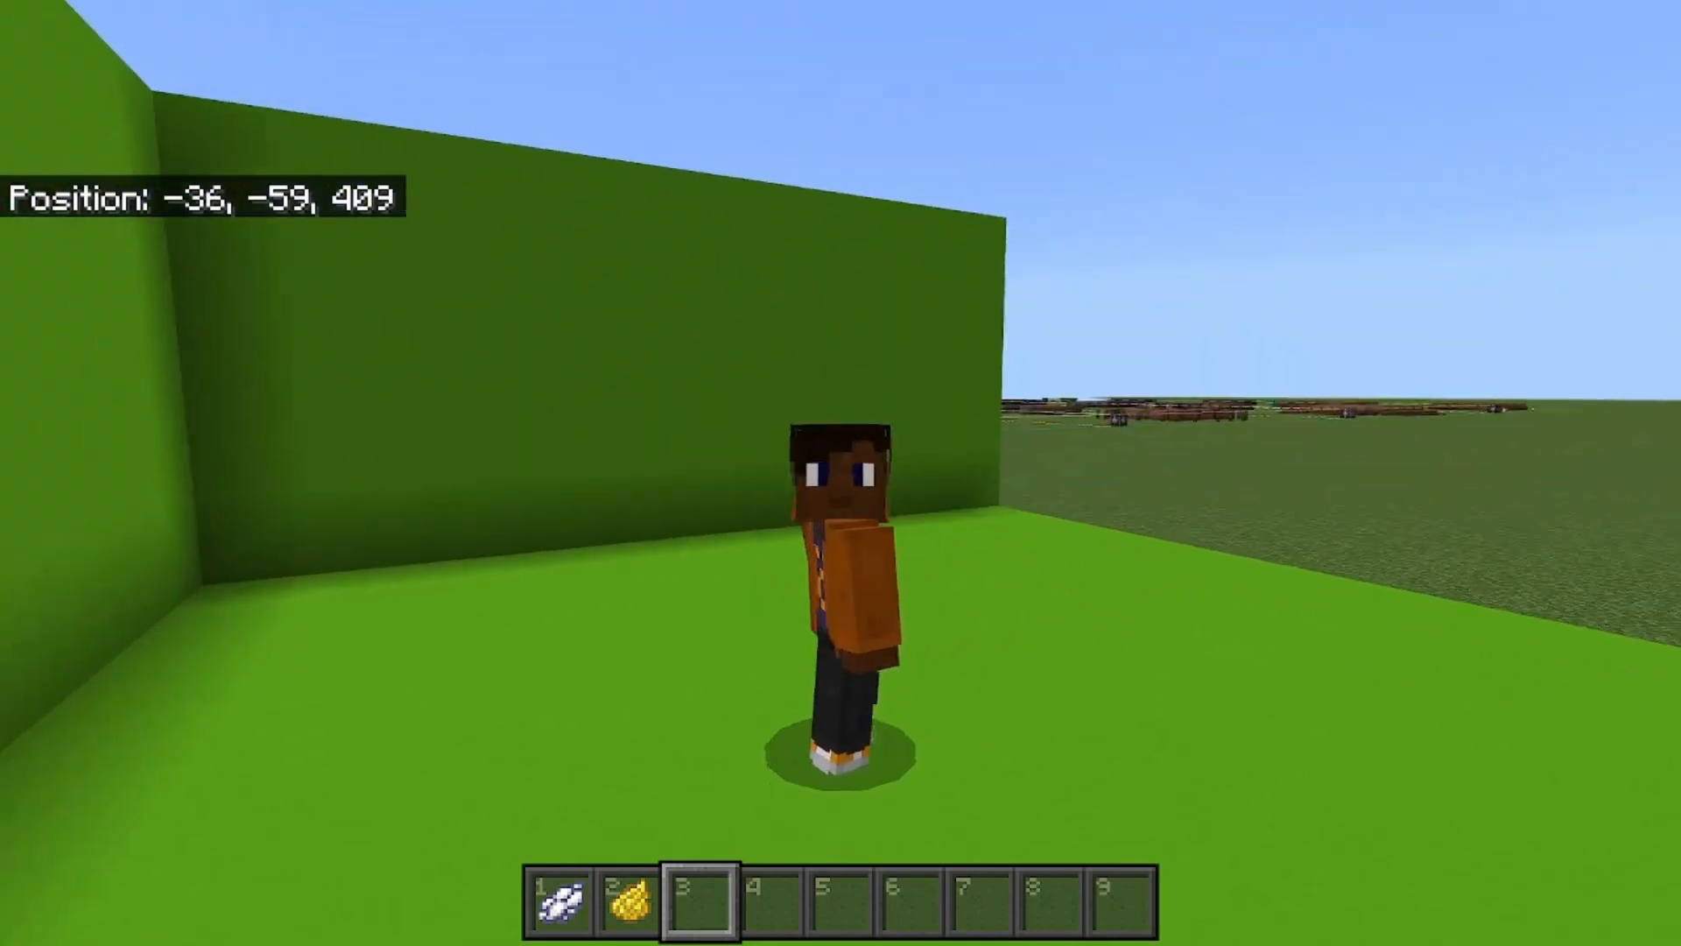
key(w)
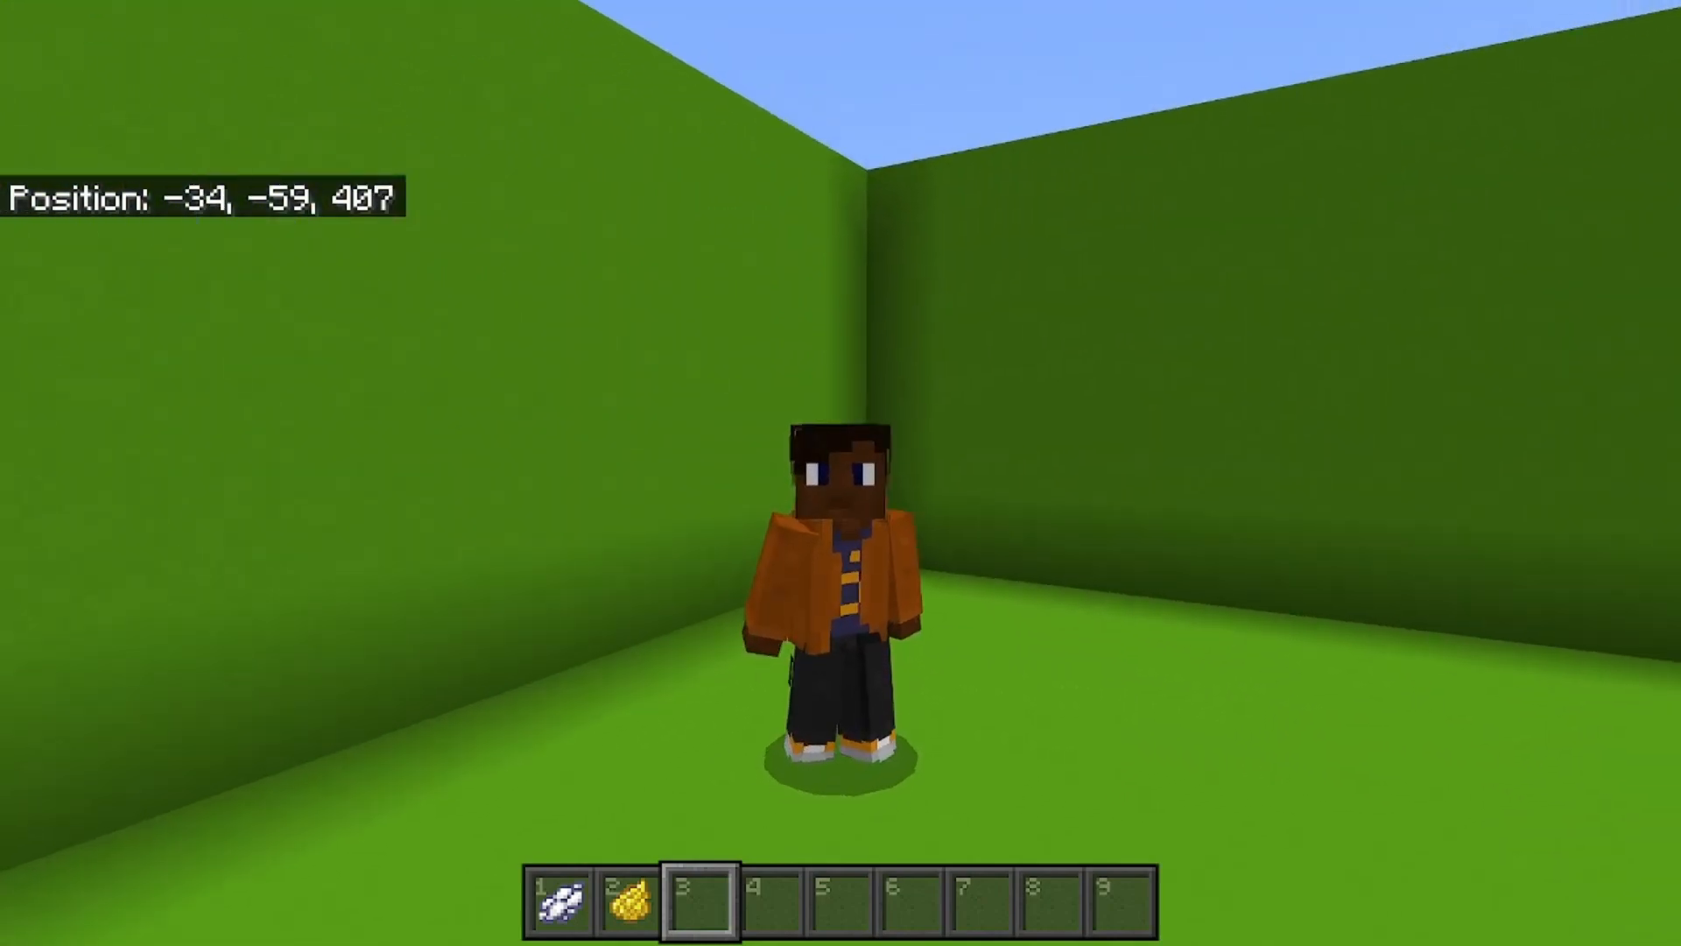
key(F5)
Step: Walk the green floor to the camera spot at -37, -59, 409, and place the character at -34, -59, 406
key(w)
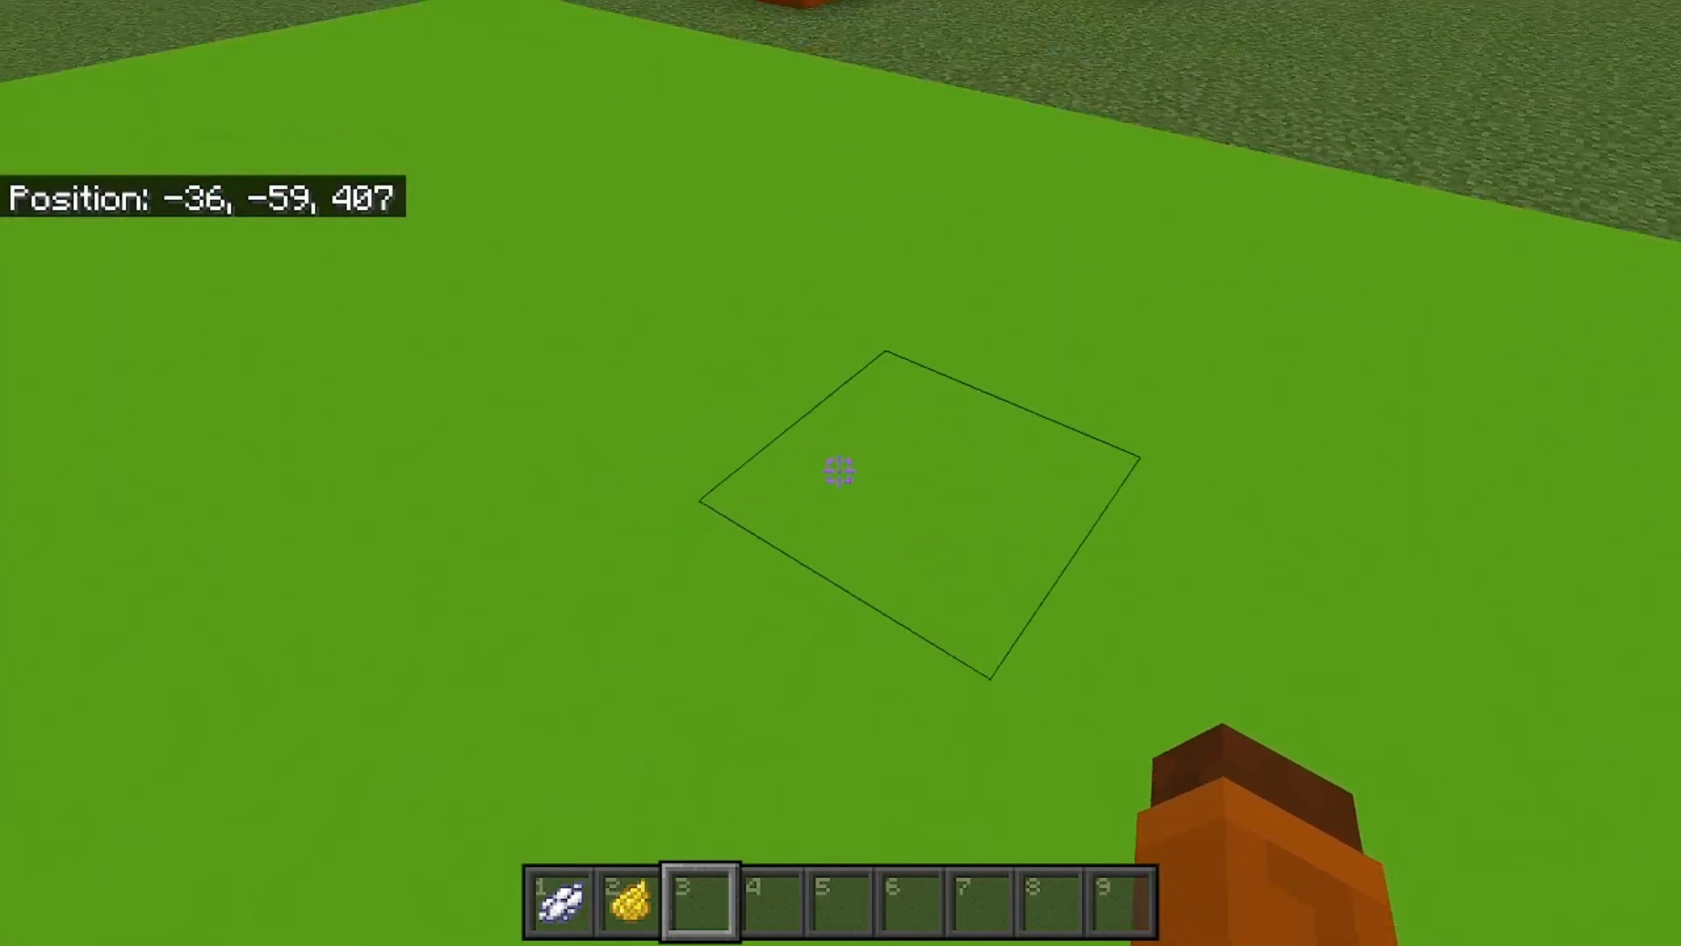
key(w)
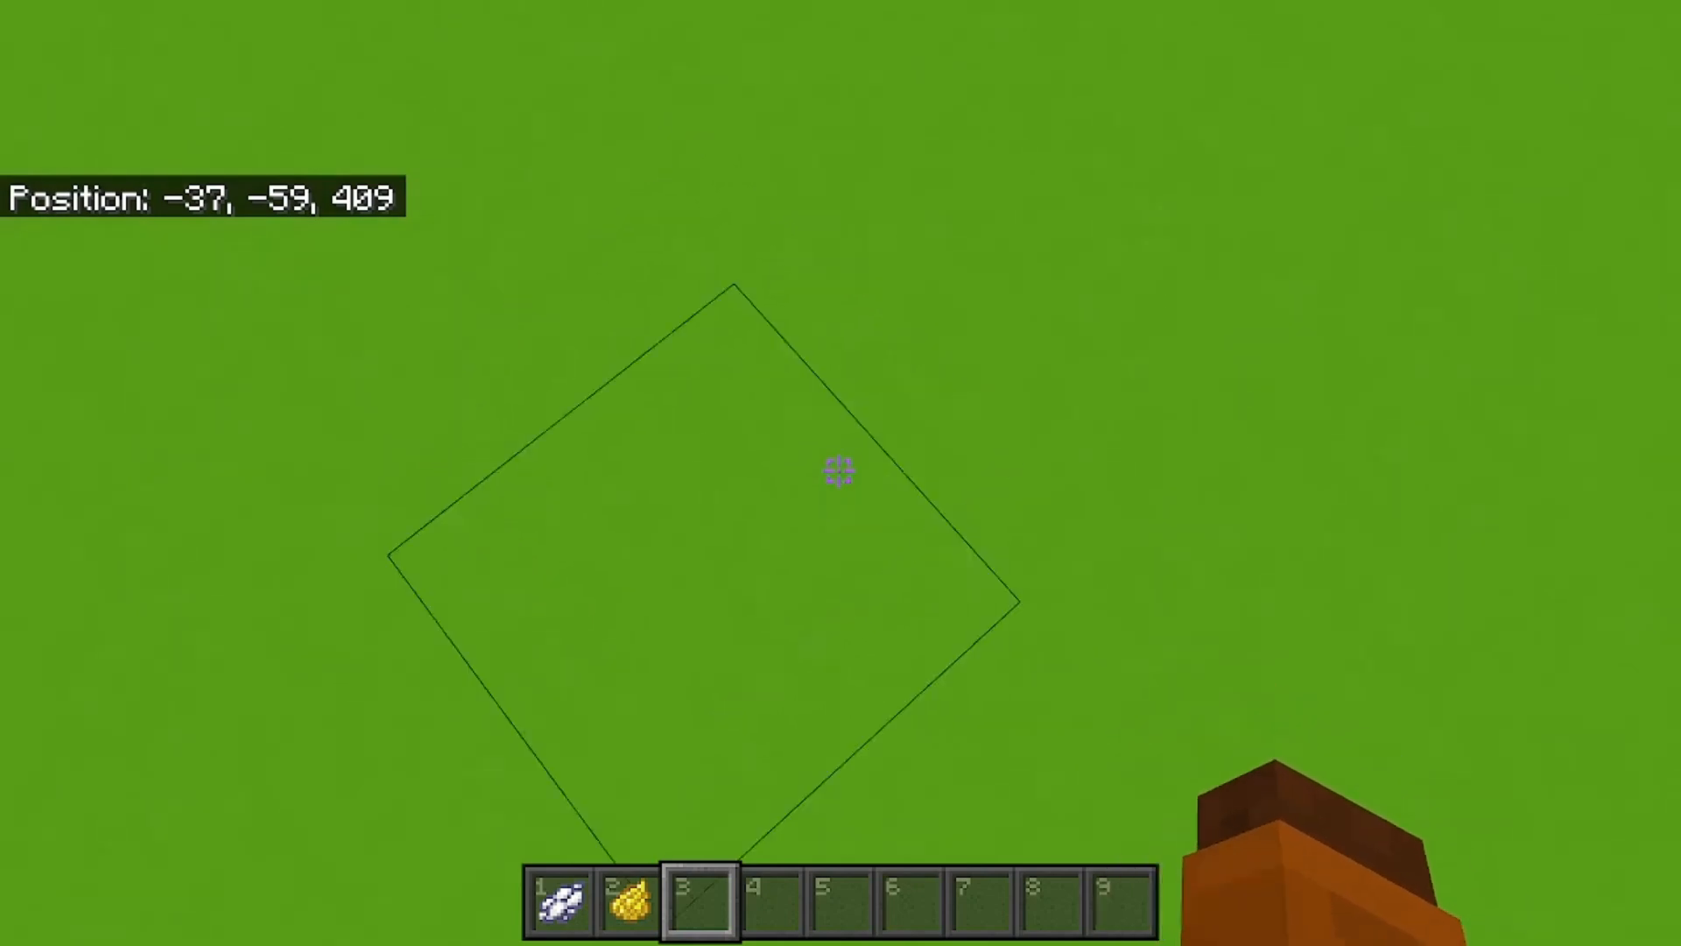
key(w)
key(w)
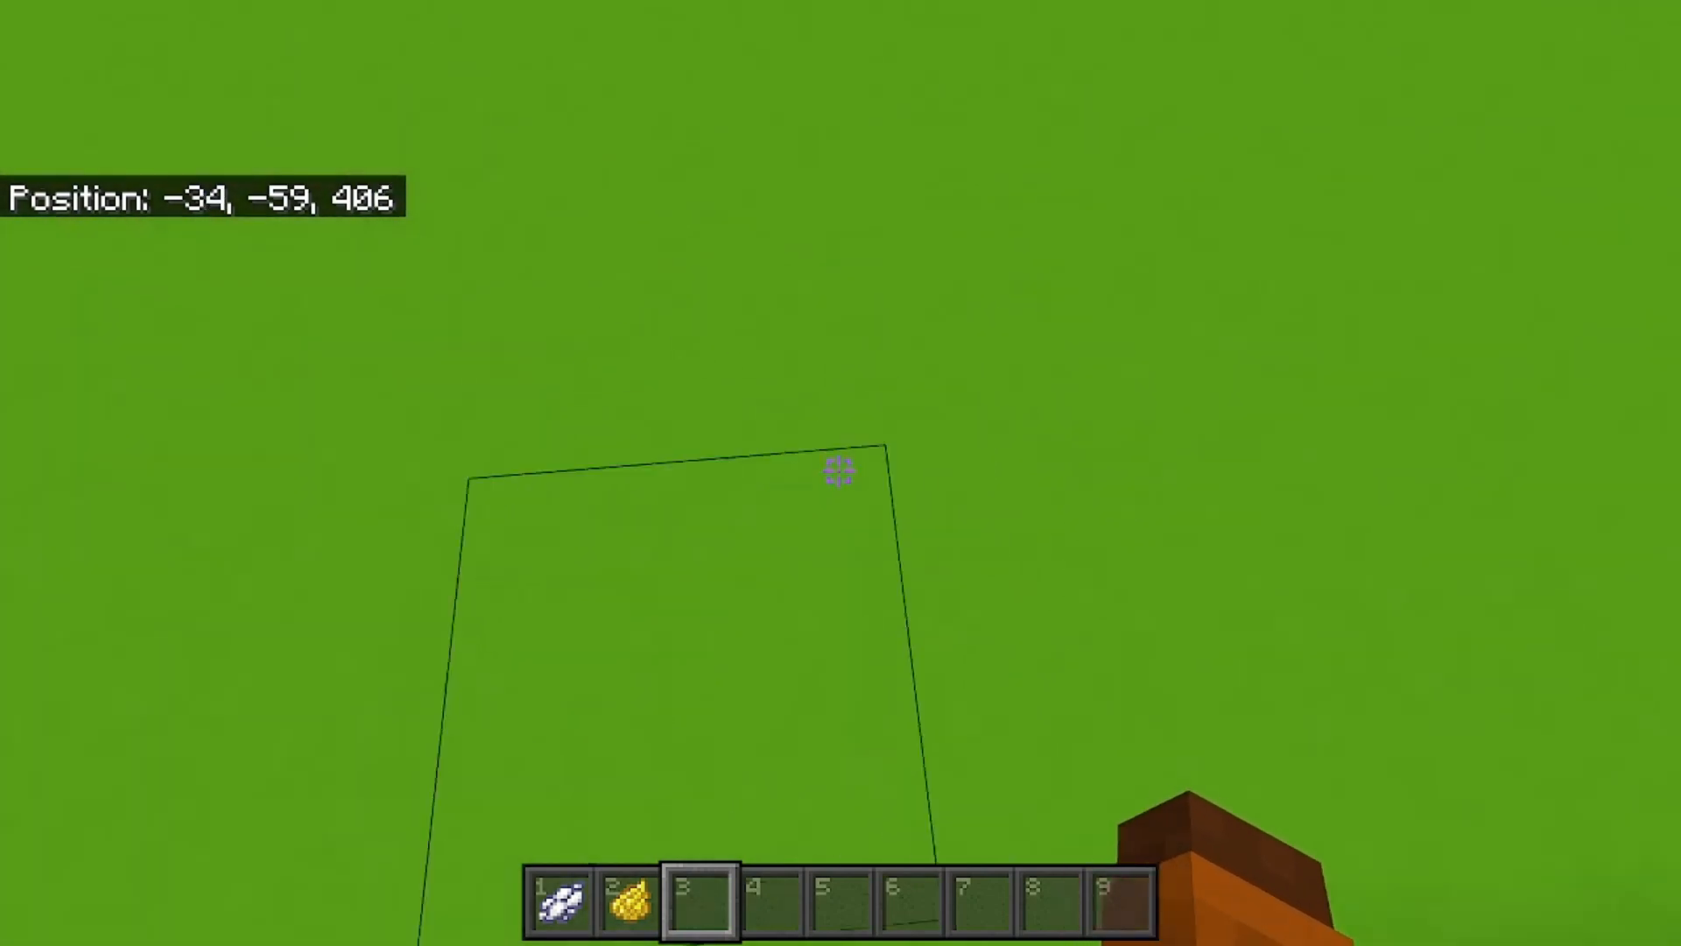
Step: Start the command /camera @p set minecraft:free with pos -37 -58 409
key(slash)
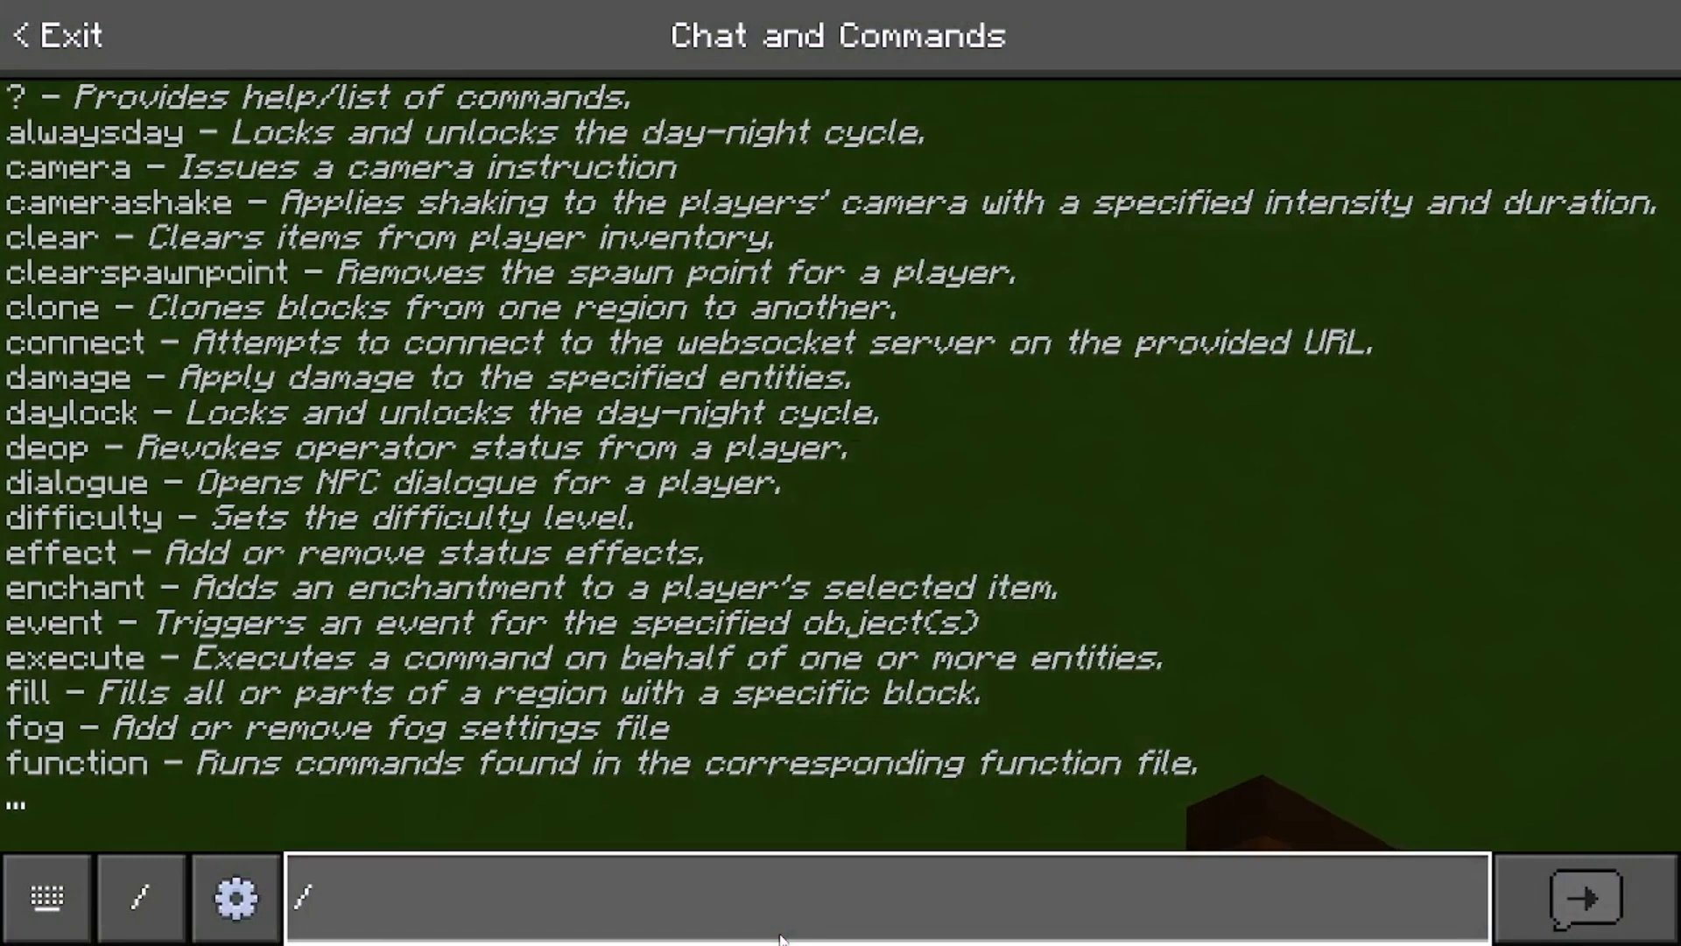
text(camera)
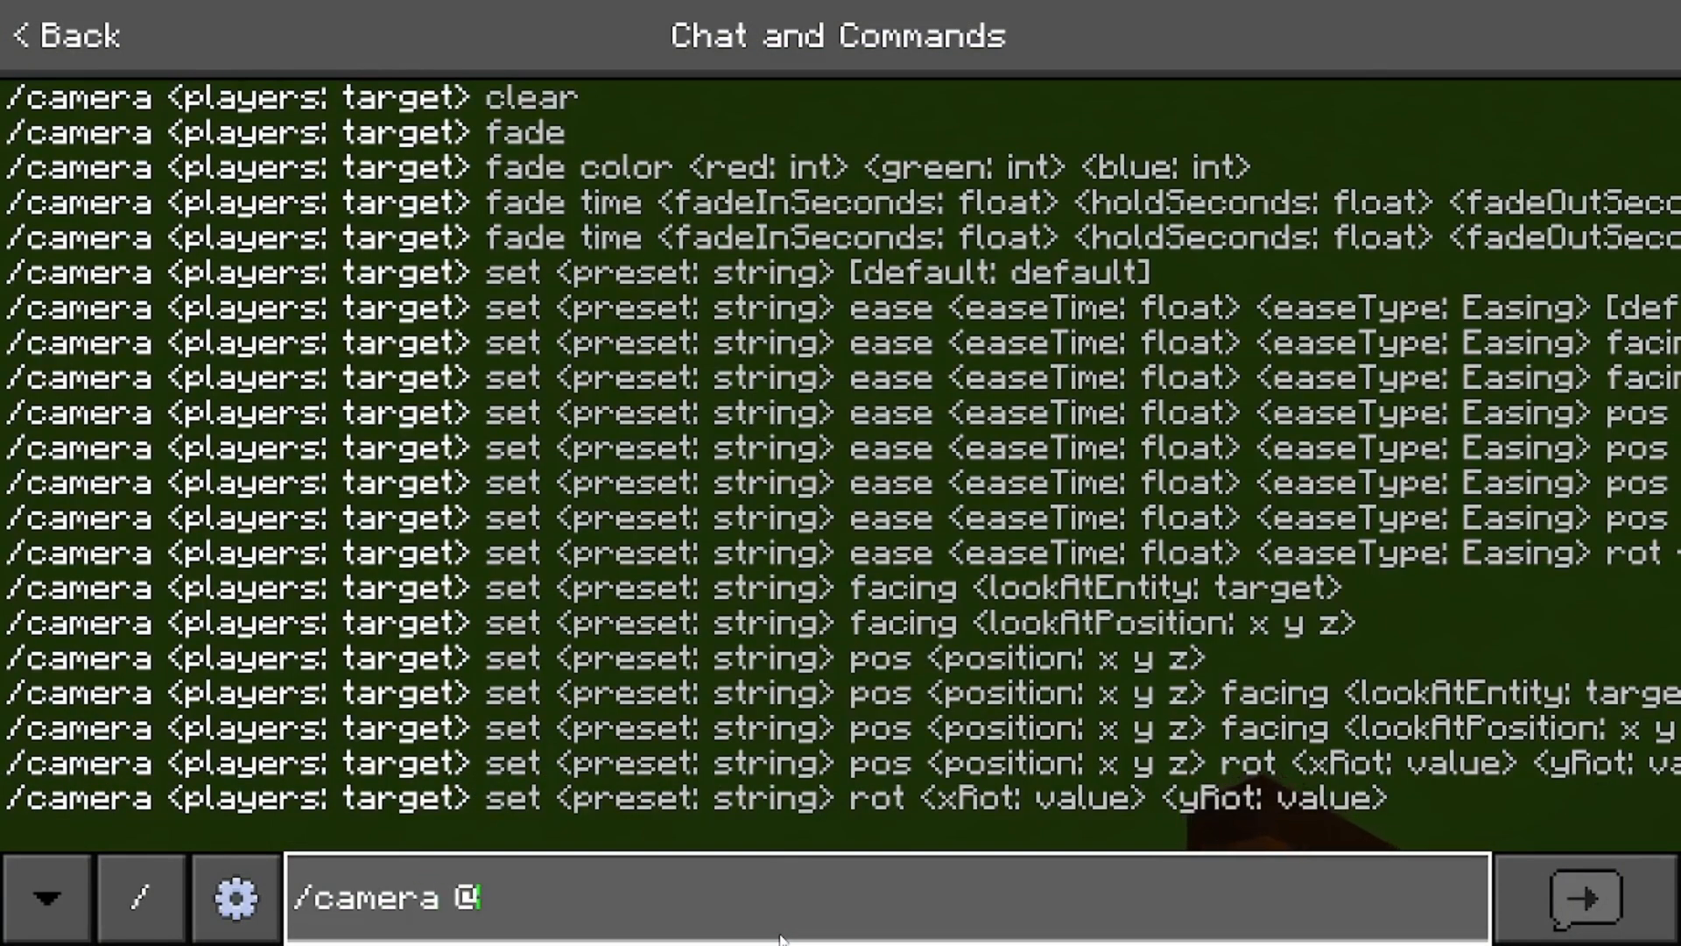
text( @p set)
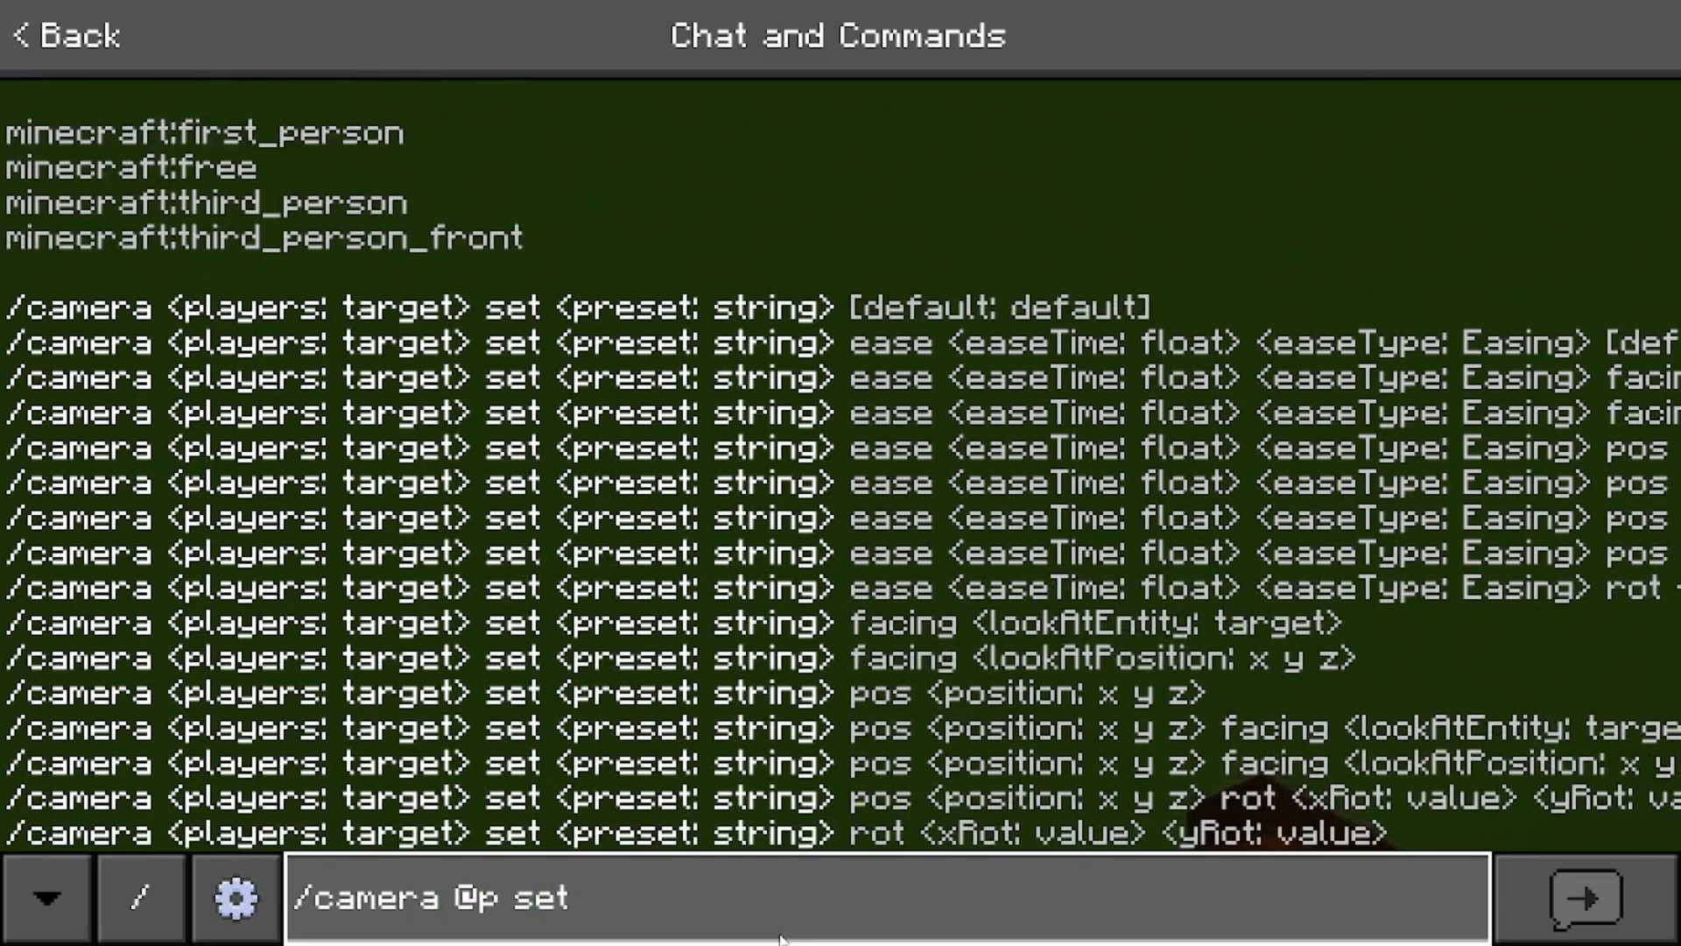
key(Tab)
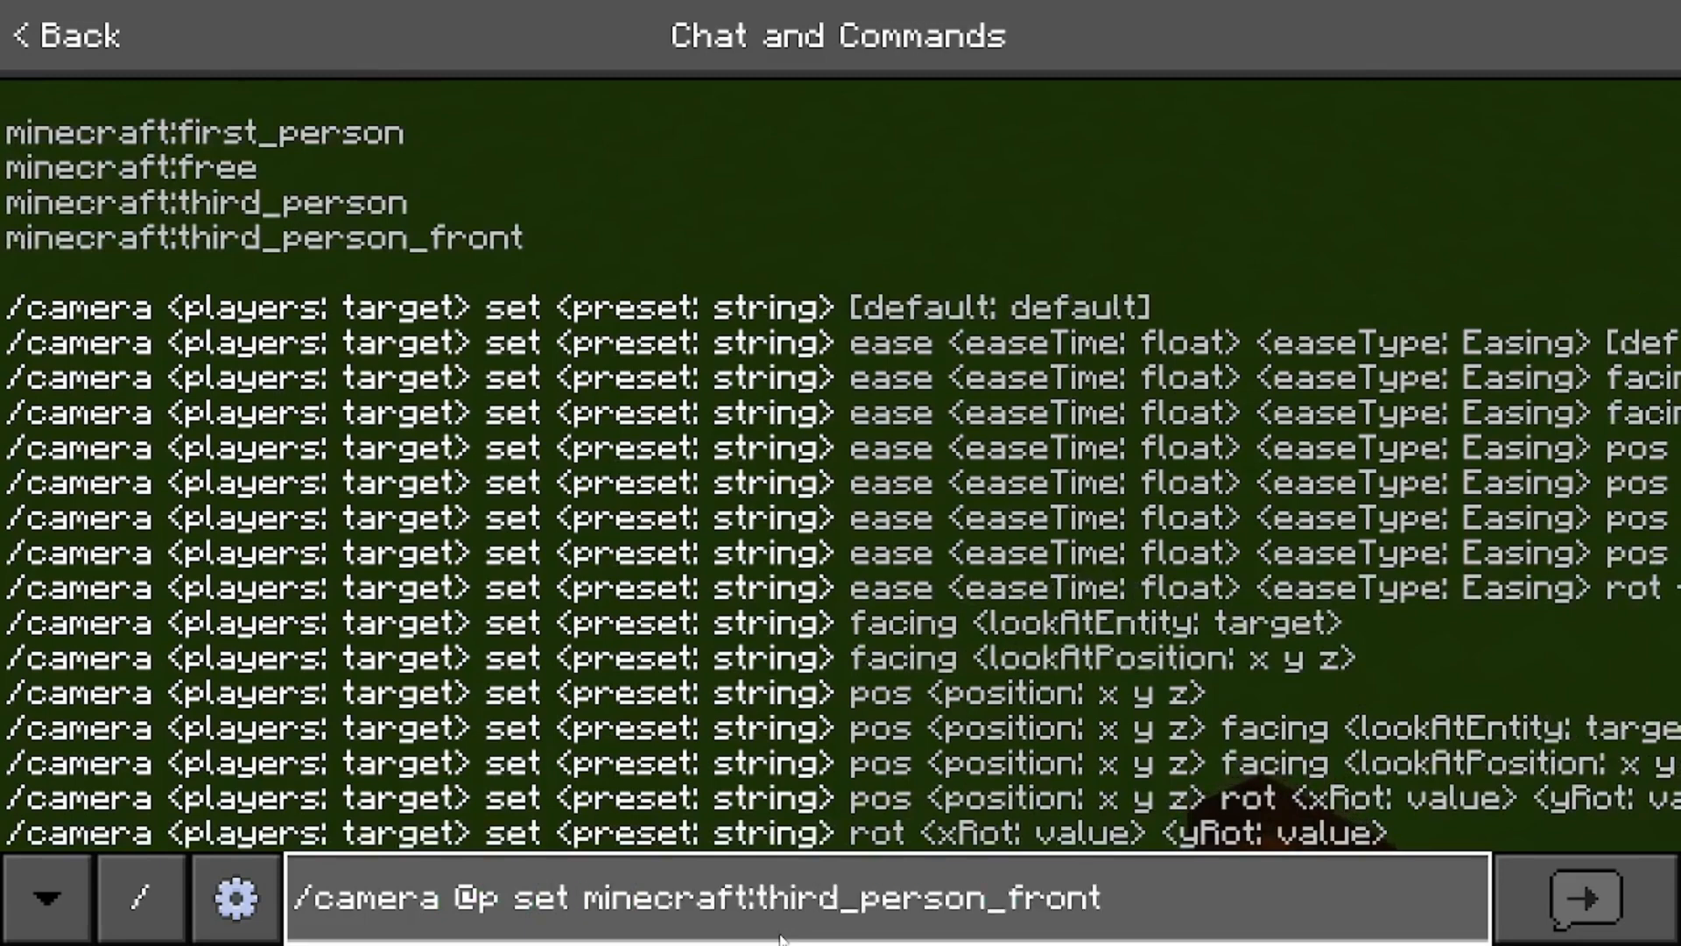
key(Tab)
key(Tab)
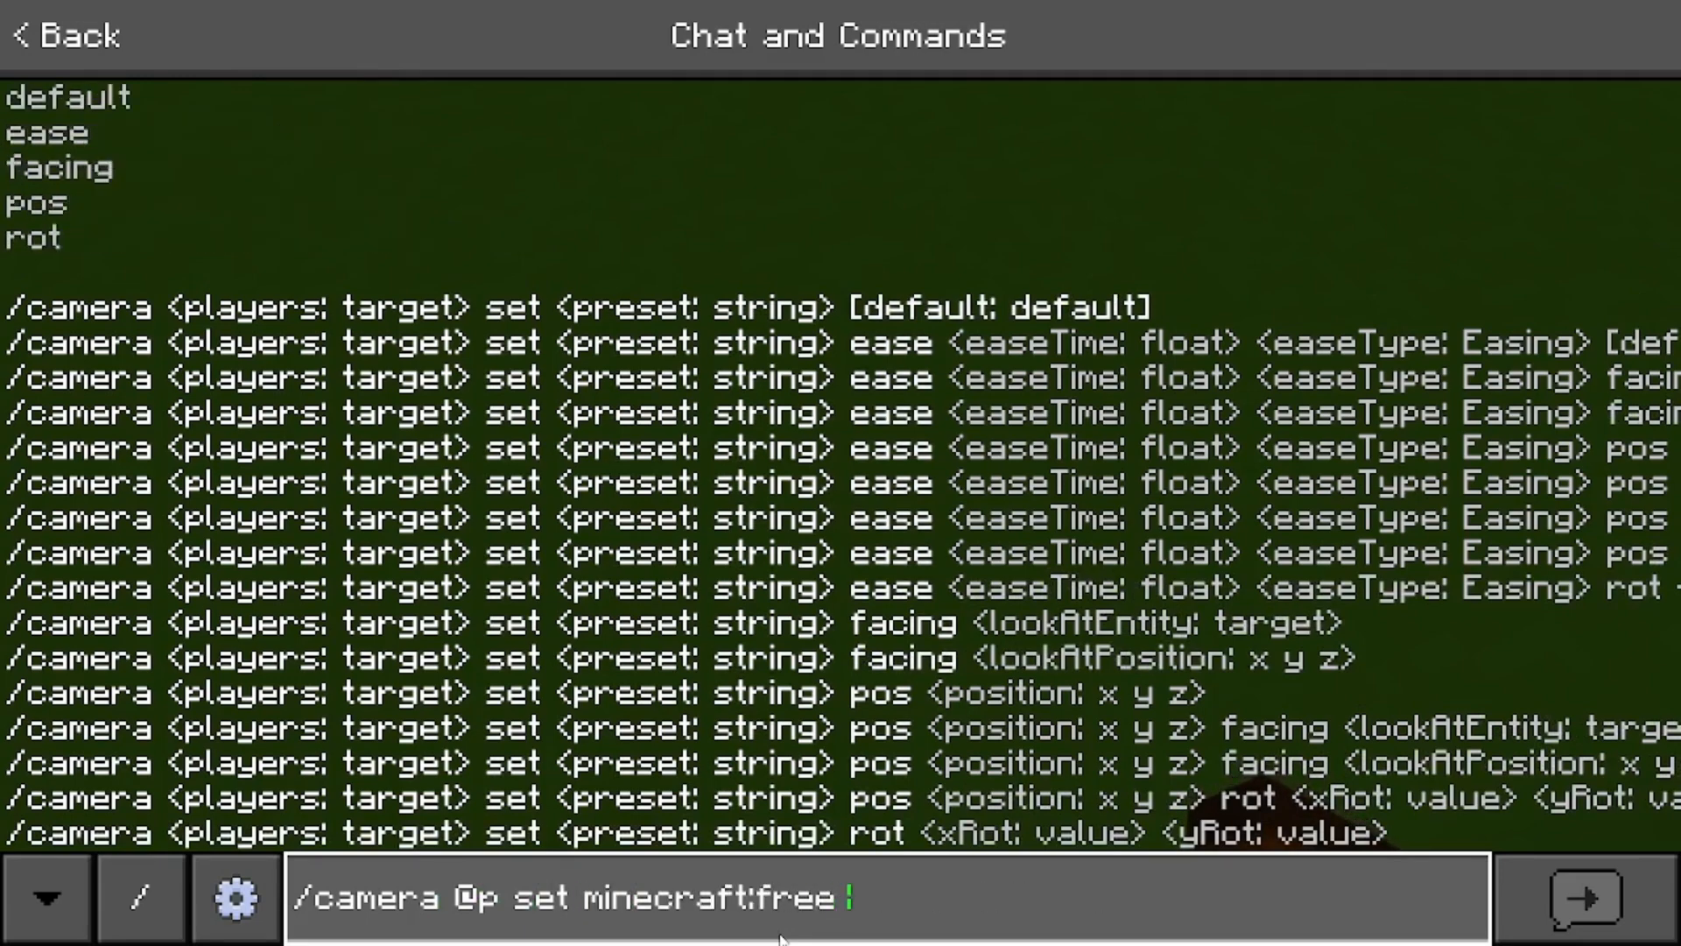
text(pos -37 -58)
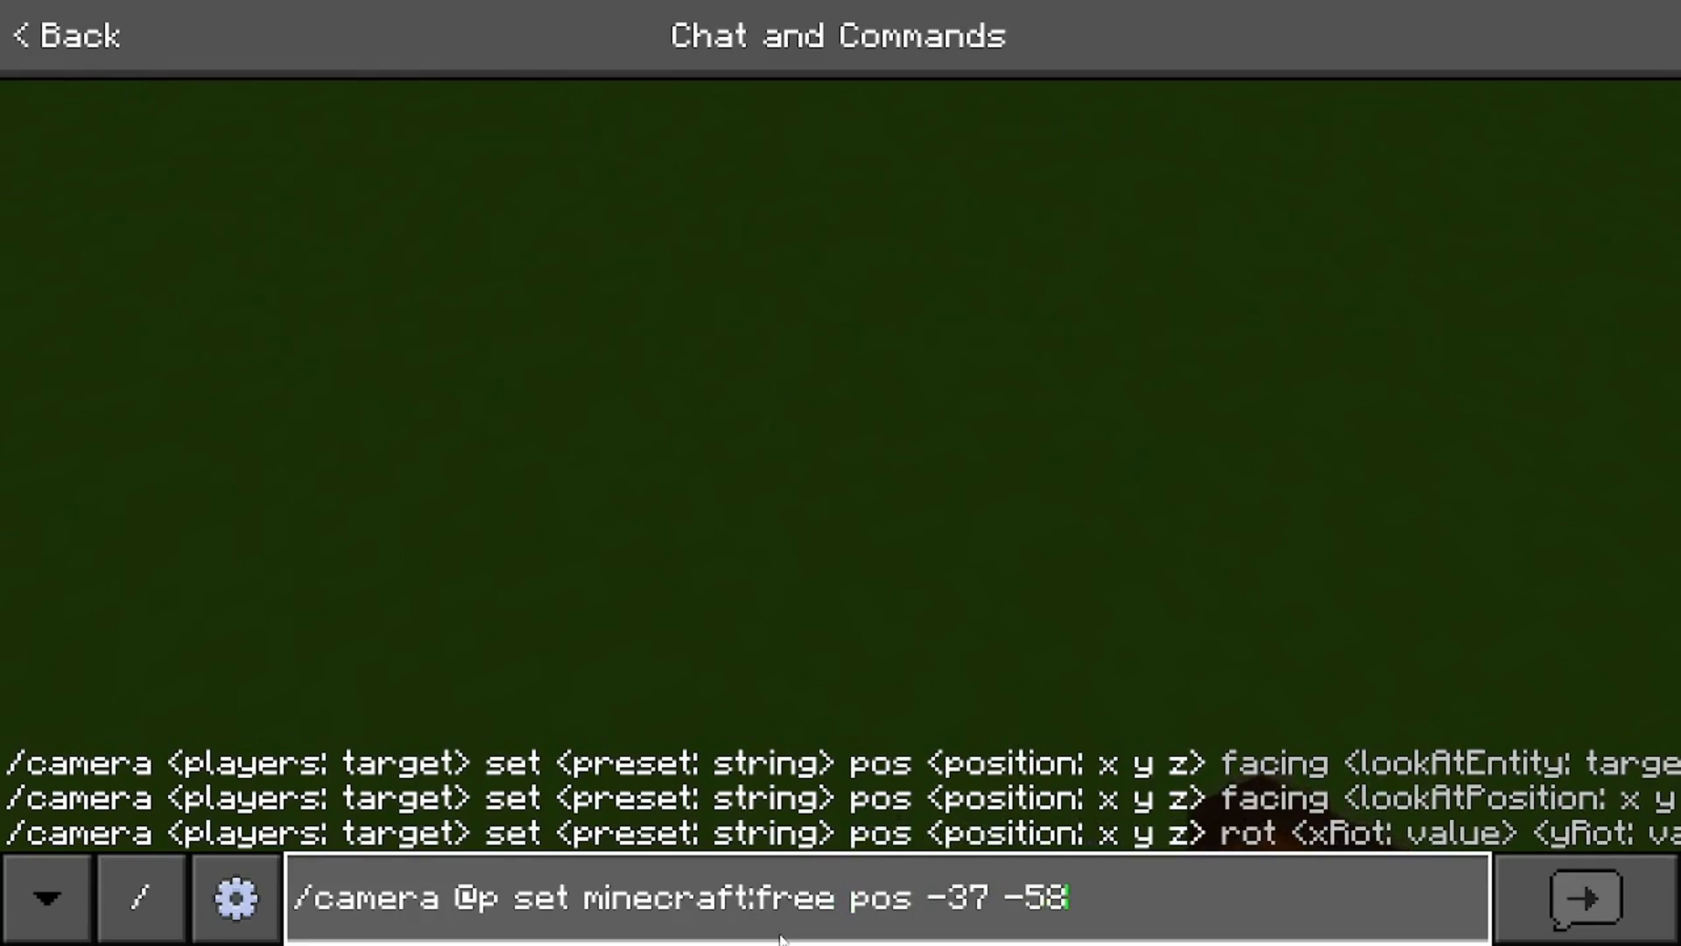
text(409)
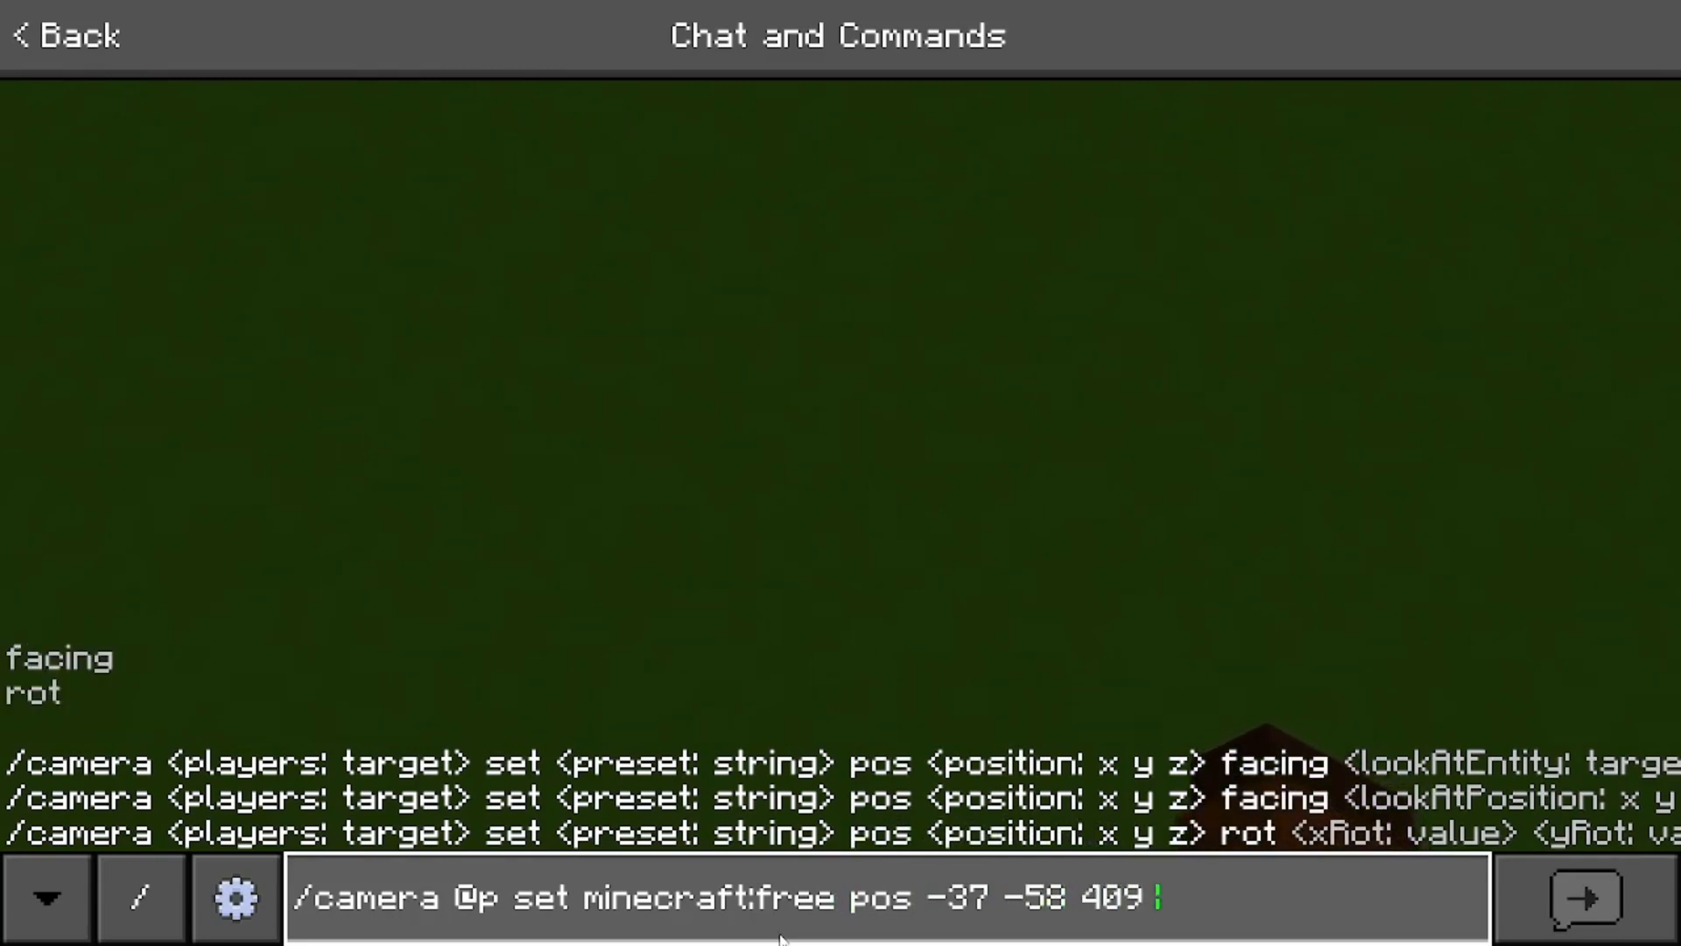
Step: Complete the camera command with facing ~~1 ~ and run it
text( facing )
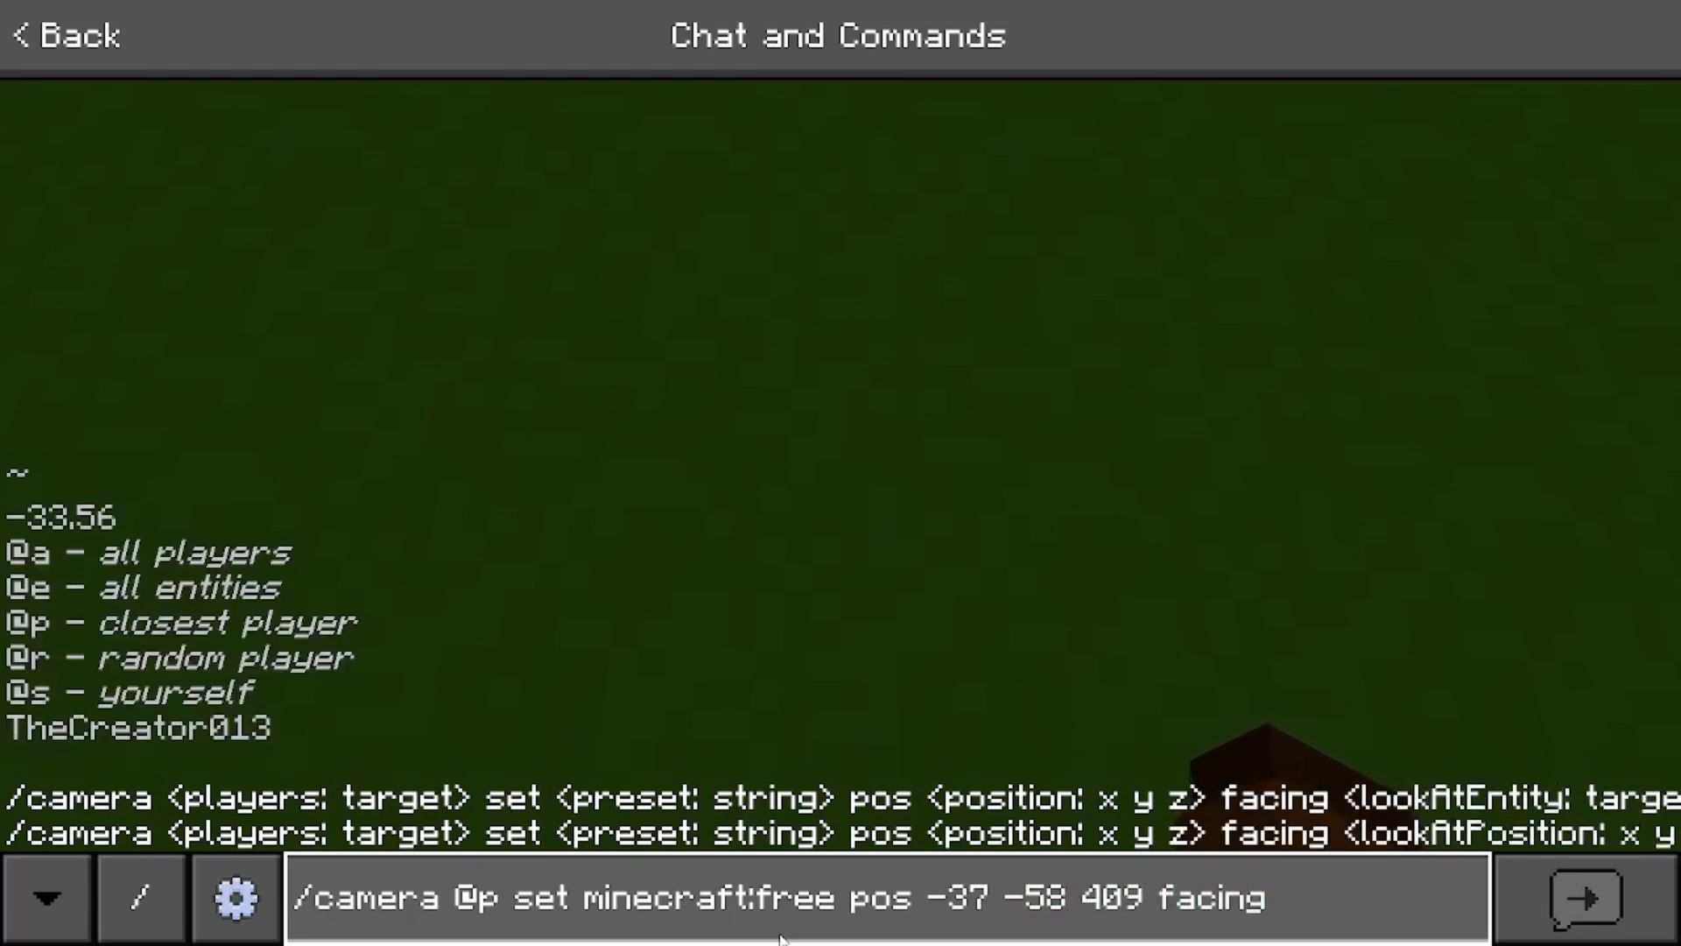
text(~~~)
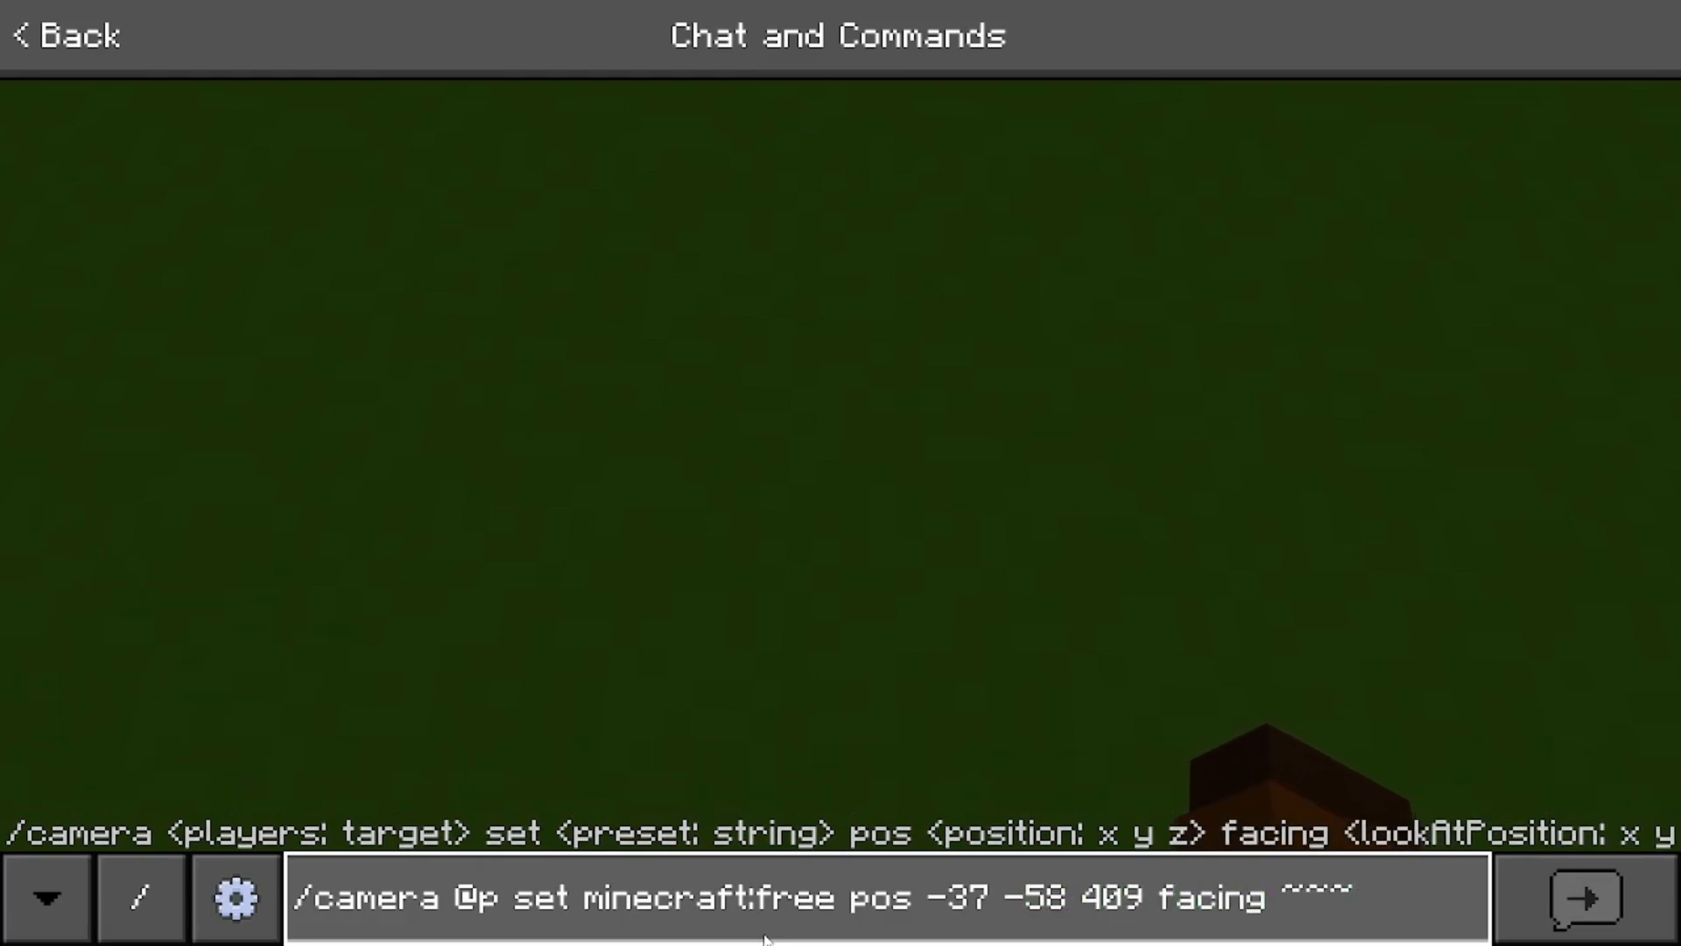
key(BackSpace)
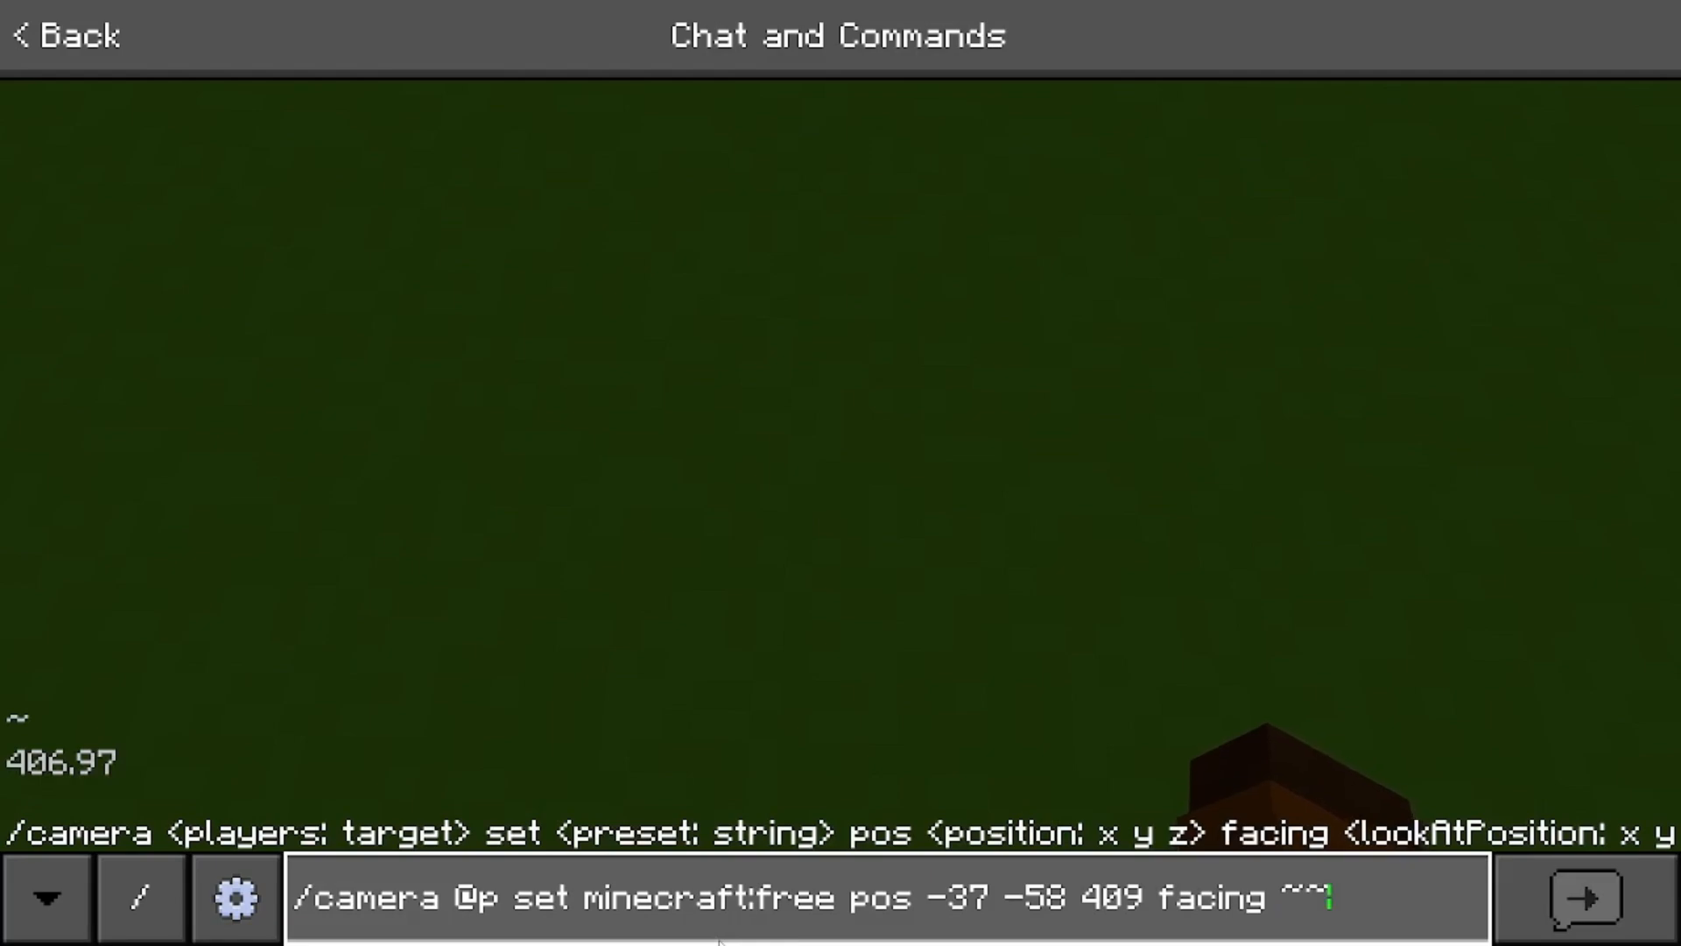
text(1 ~)
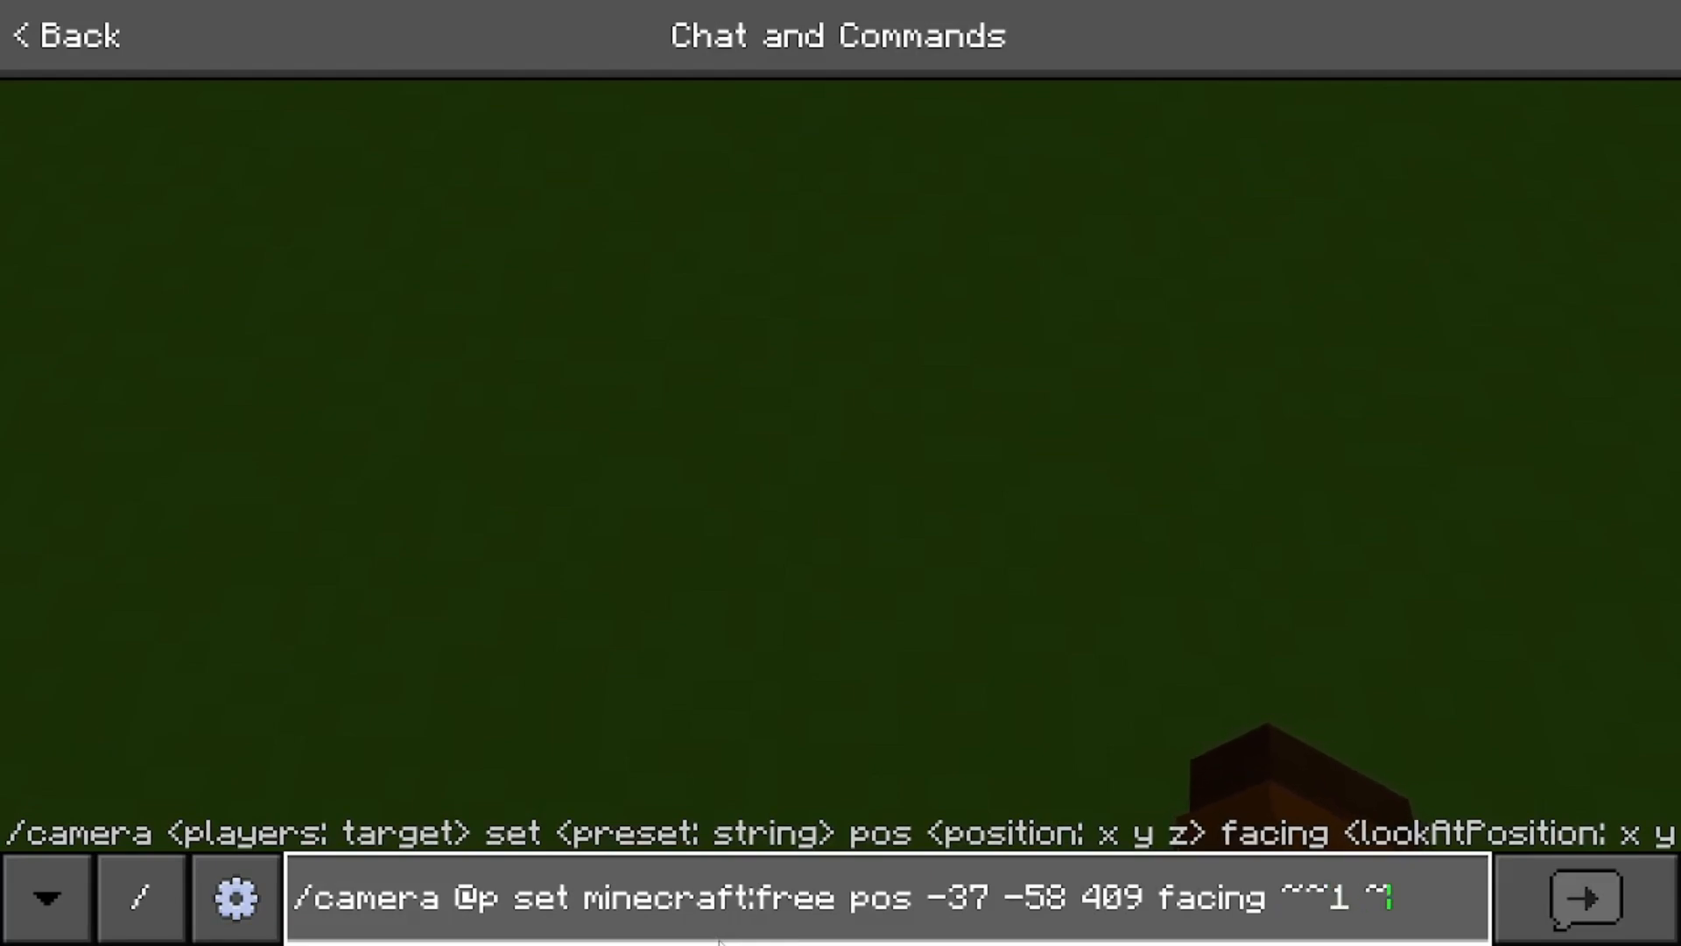
key(Return)
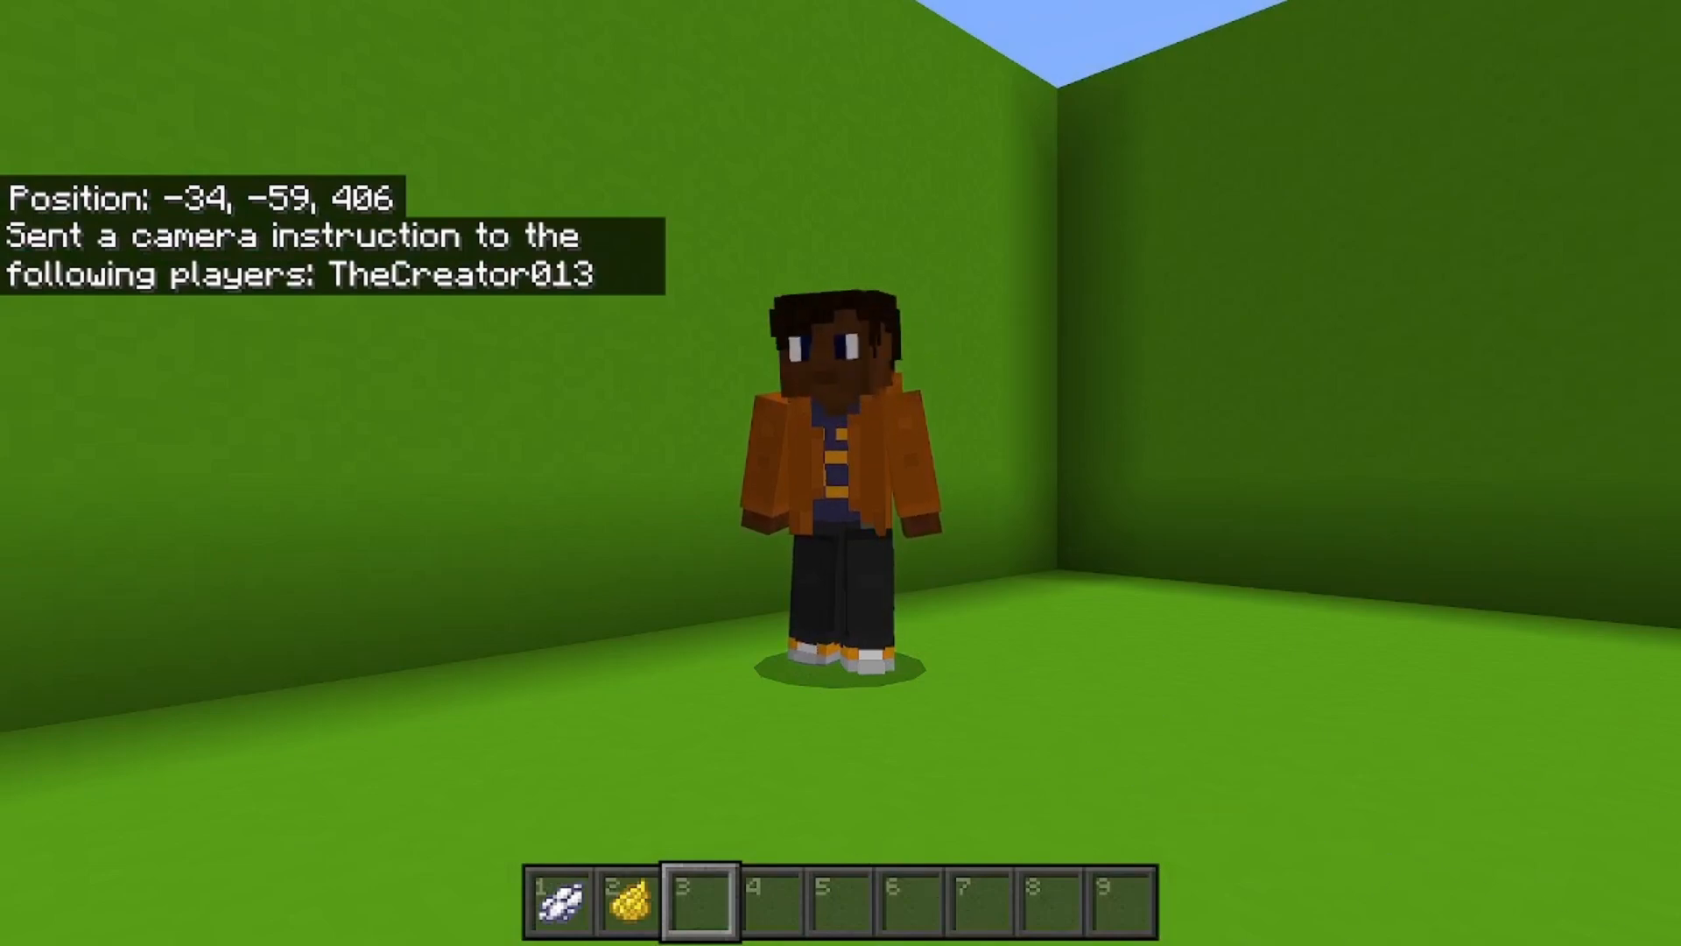
Step: Lower the FOV in the video settings to zoom in on the character, and hide the HUD in the game
key(Escape)
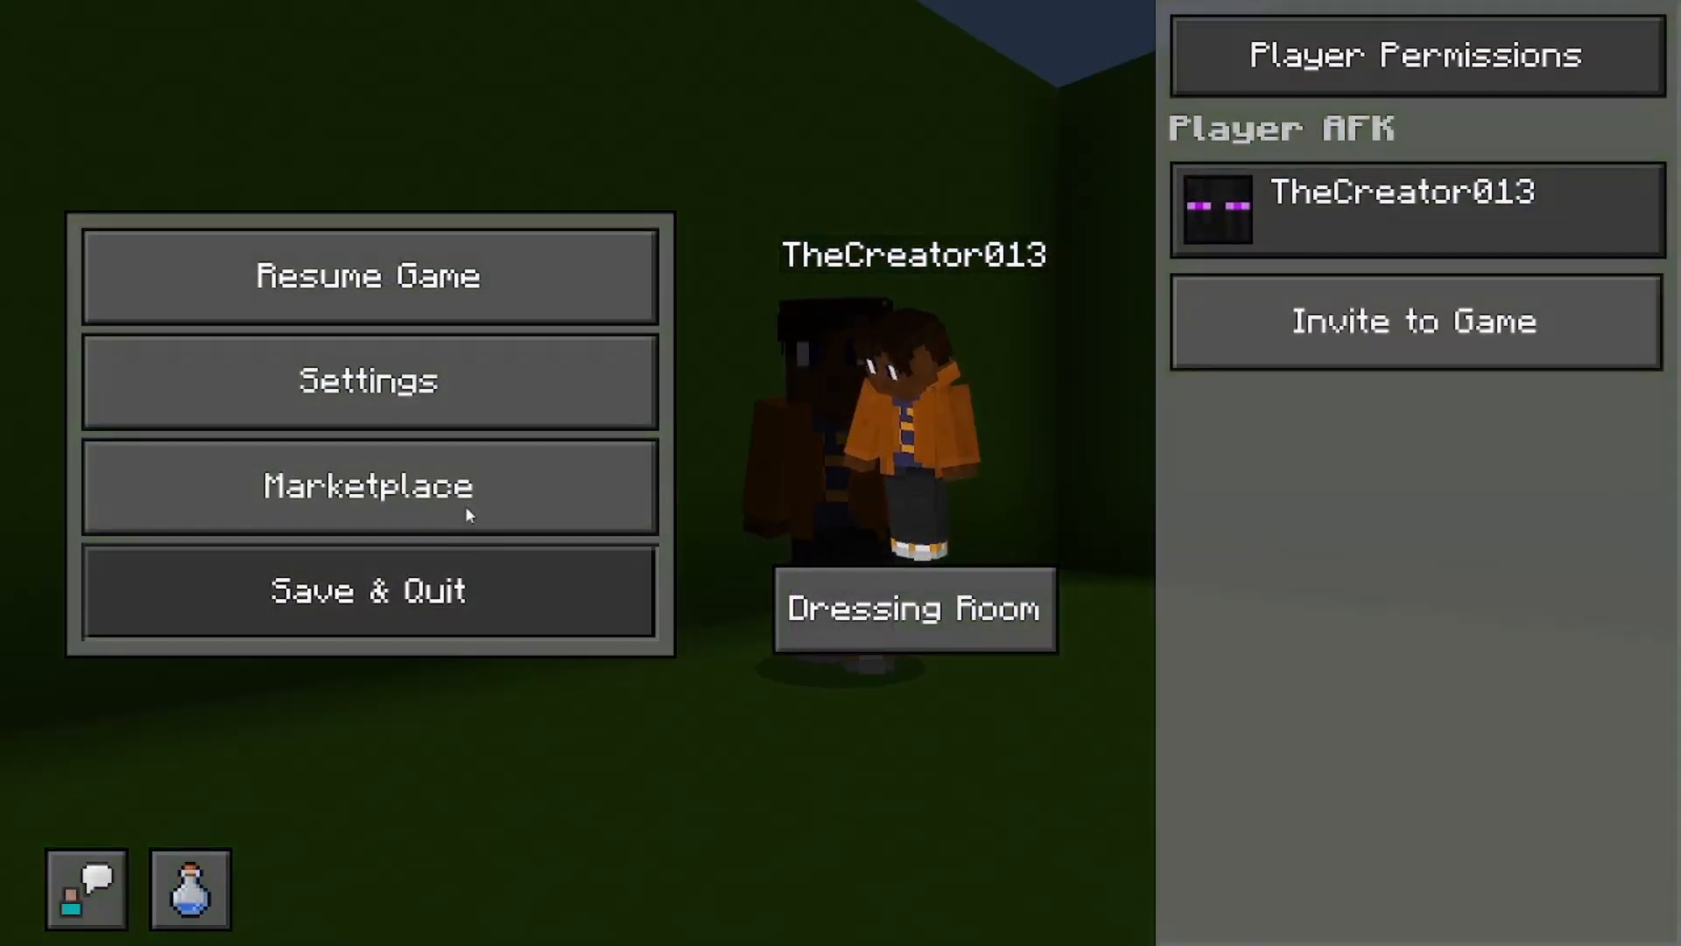
click(455, 379)
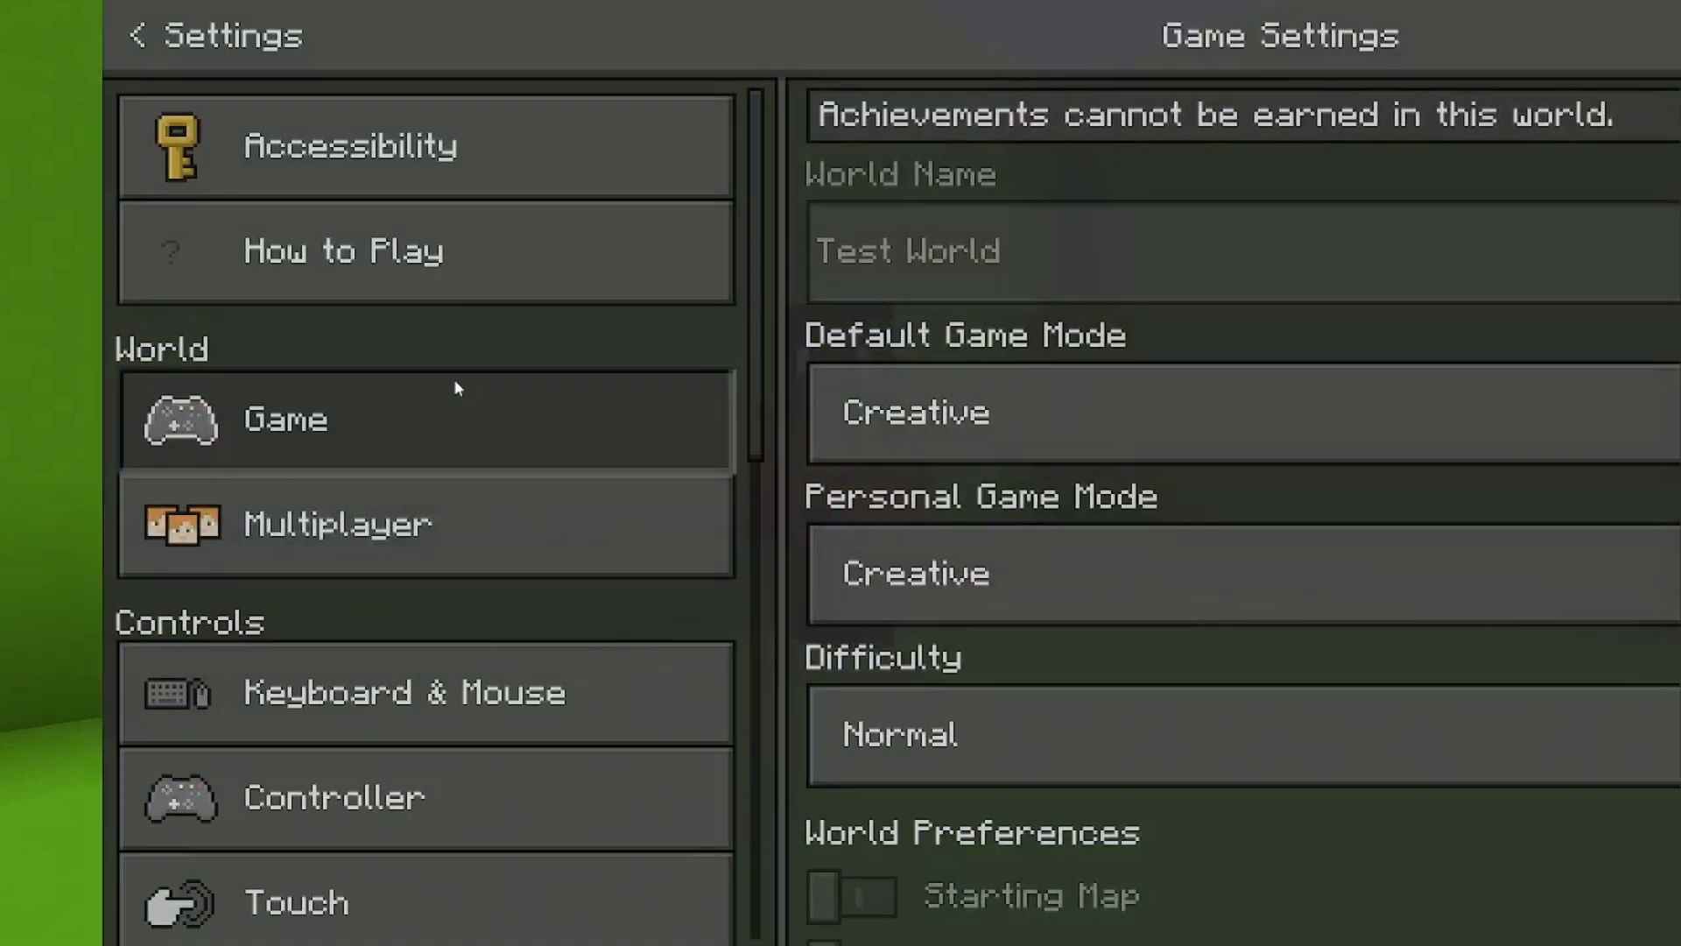
scroll(323, 631, down, 8)
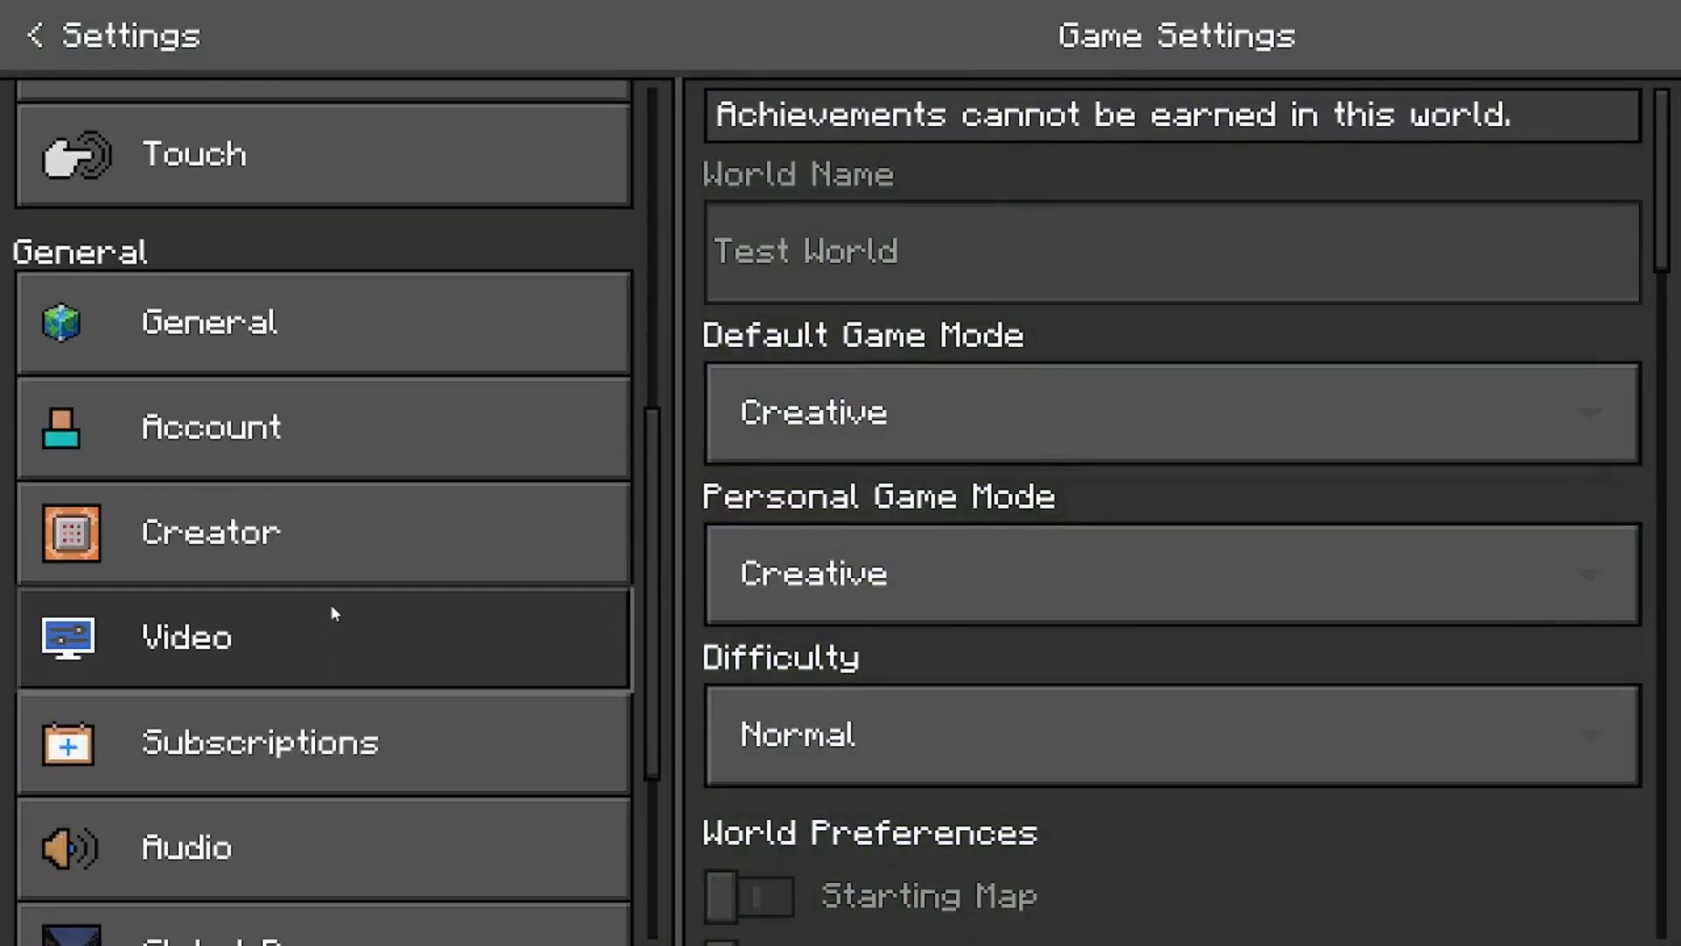
click(333, 613)
scroll(1035, 586, down, 3)
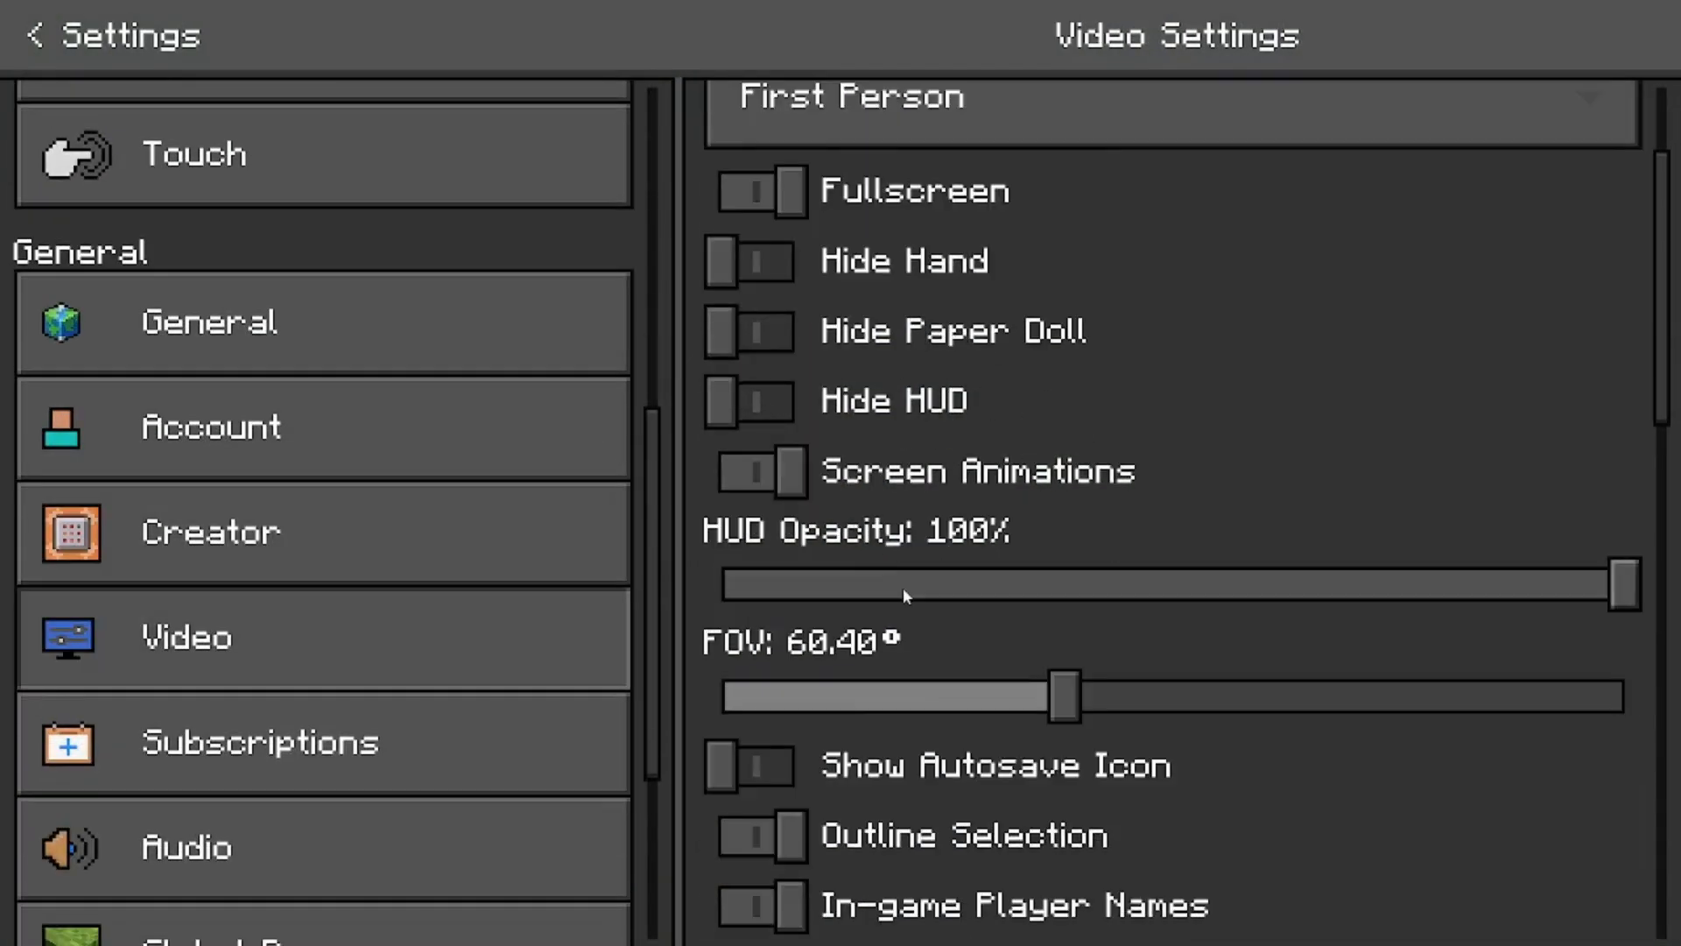
drag(1063, 599, 681, 585)
key(Escape)
key(Escape)
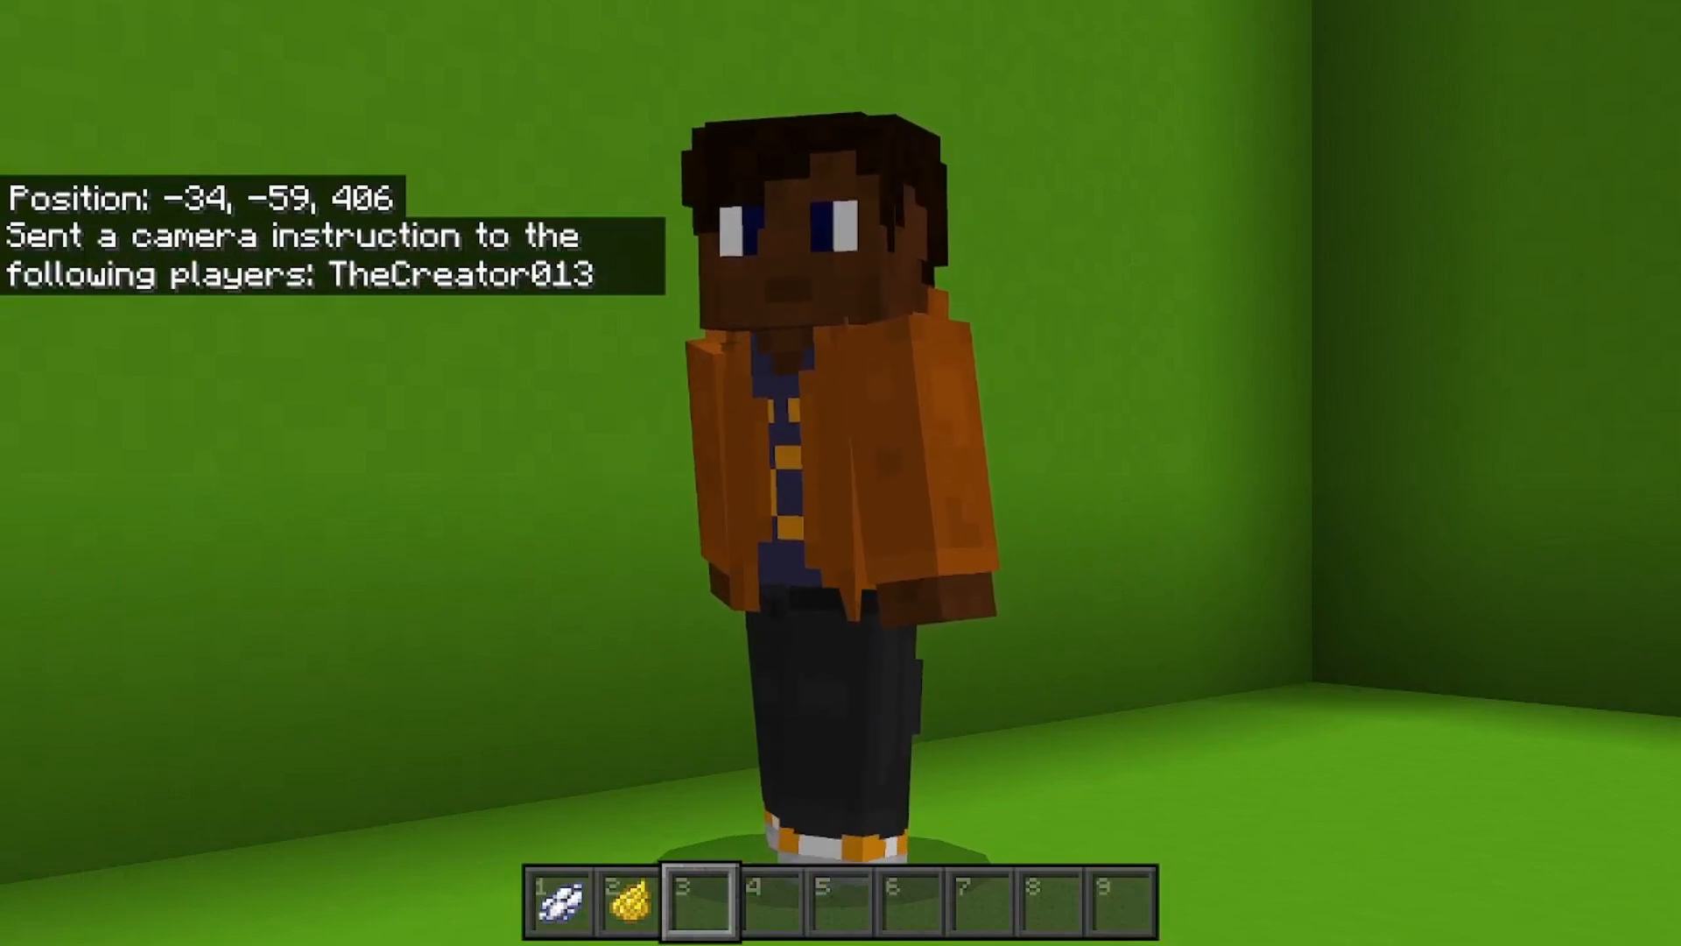
key(F1)
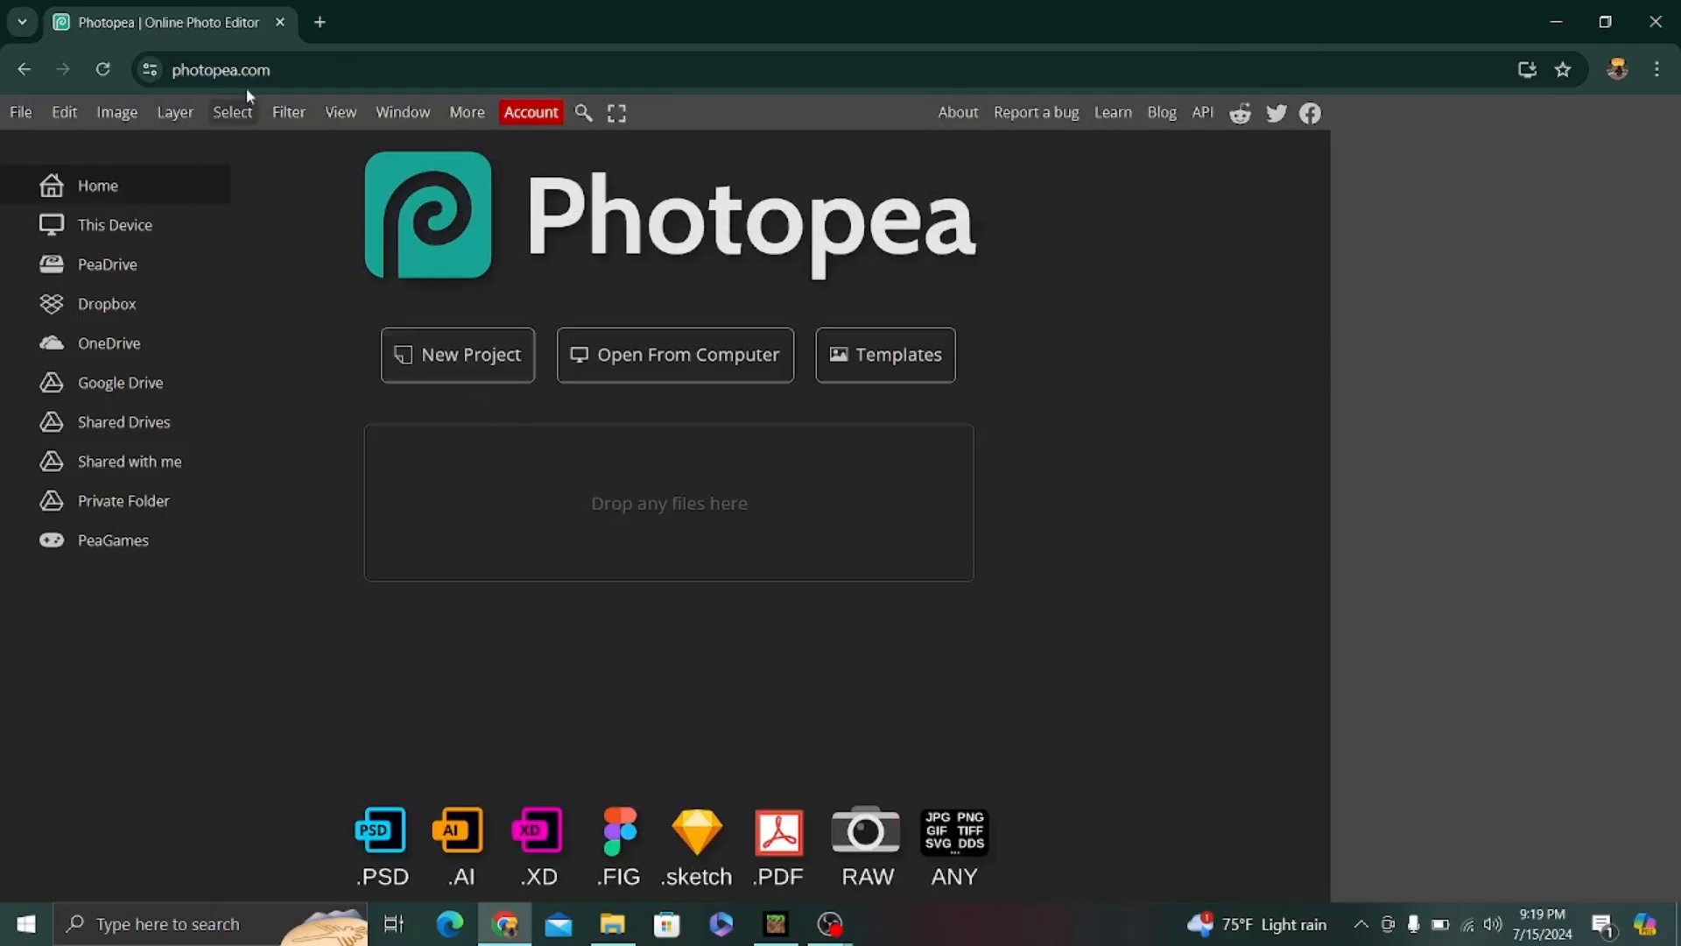
Step: Switch to photopea.com in the browser and bring up the Screenshots 1 folder in a reduced File Explorer window over it
drag(271, 70, 218, 70)
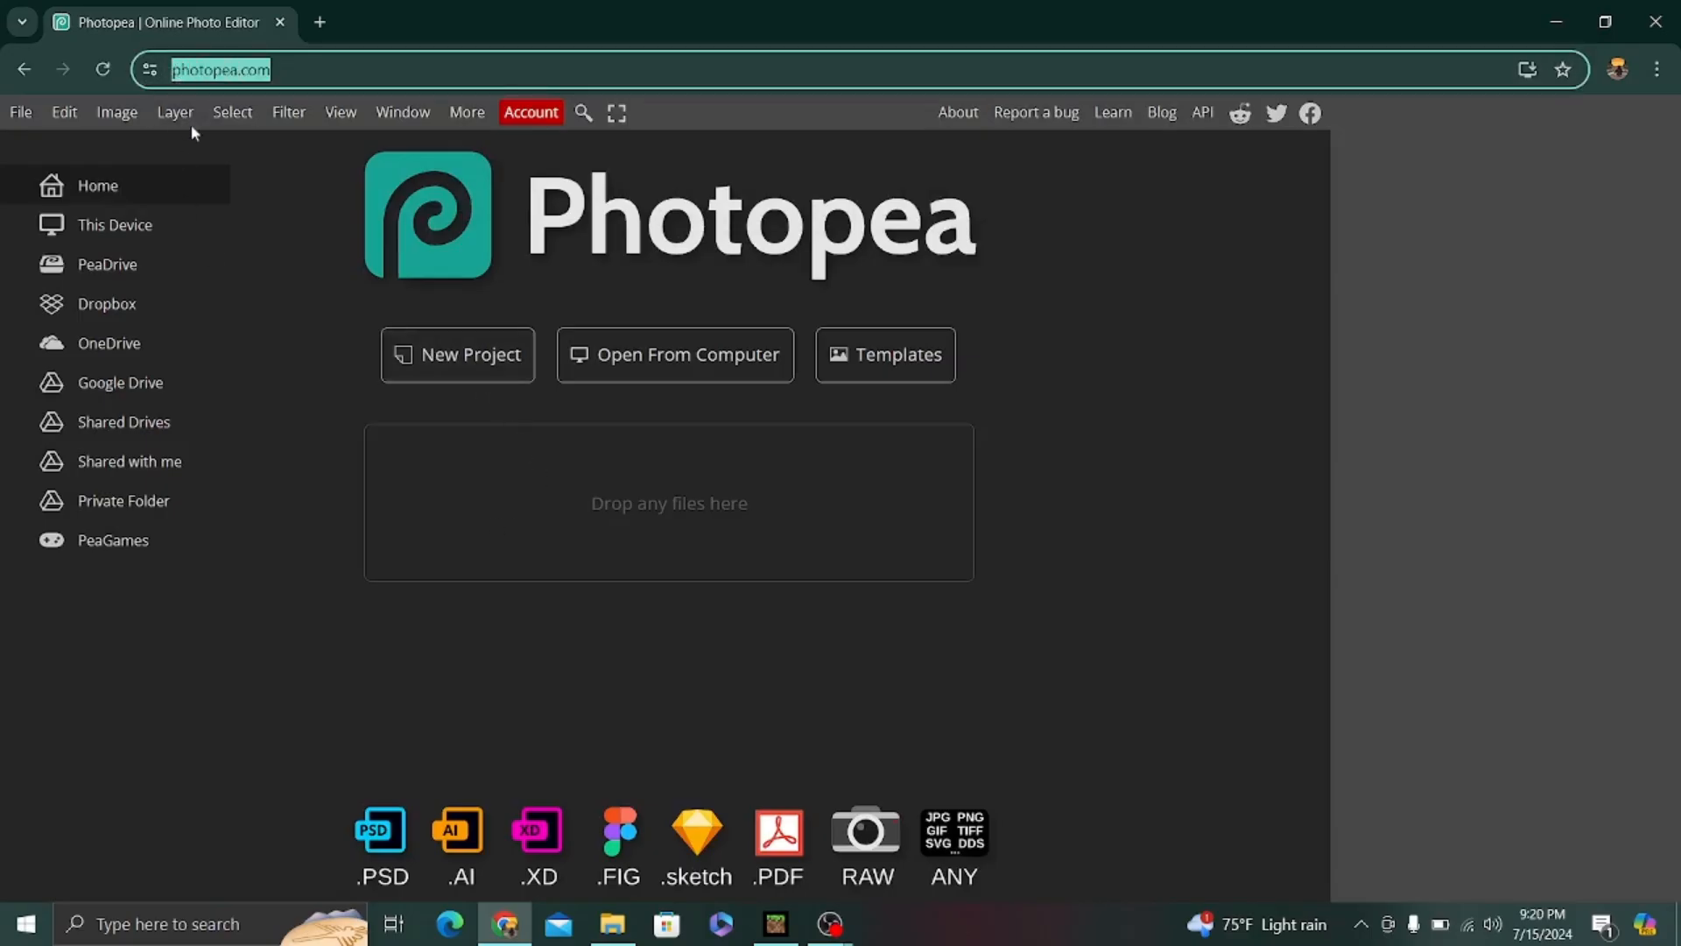
click(307, 70)
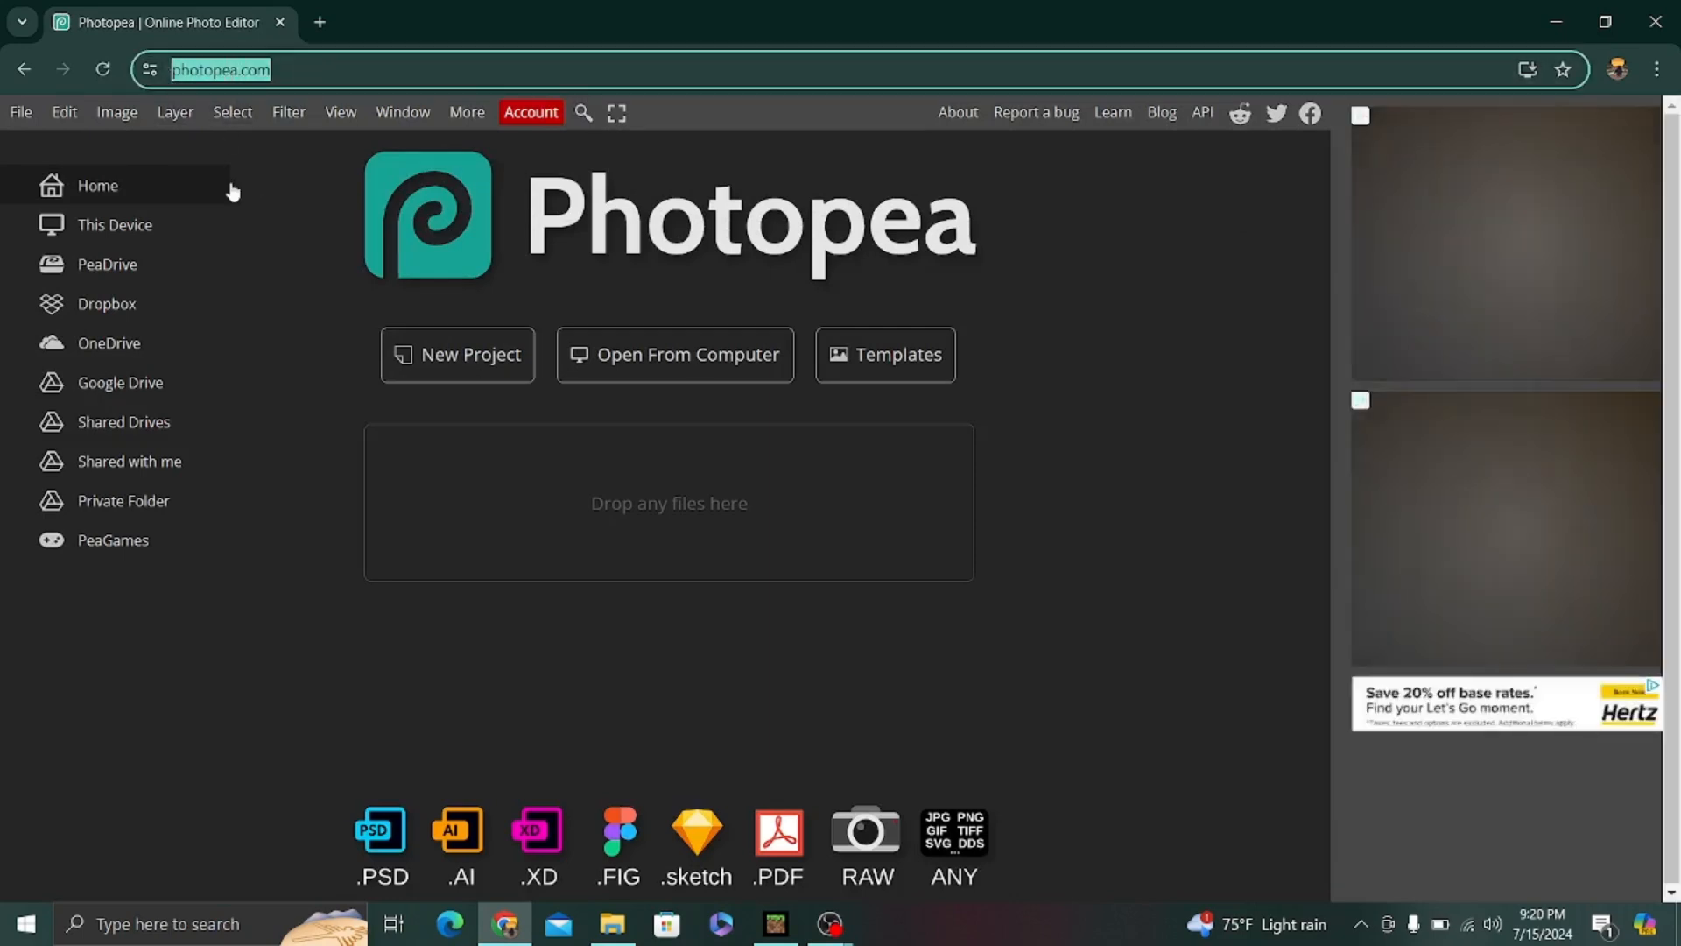
click(279, 222)
click(613, 924)
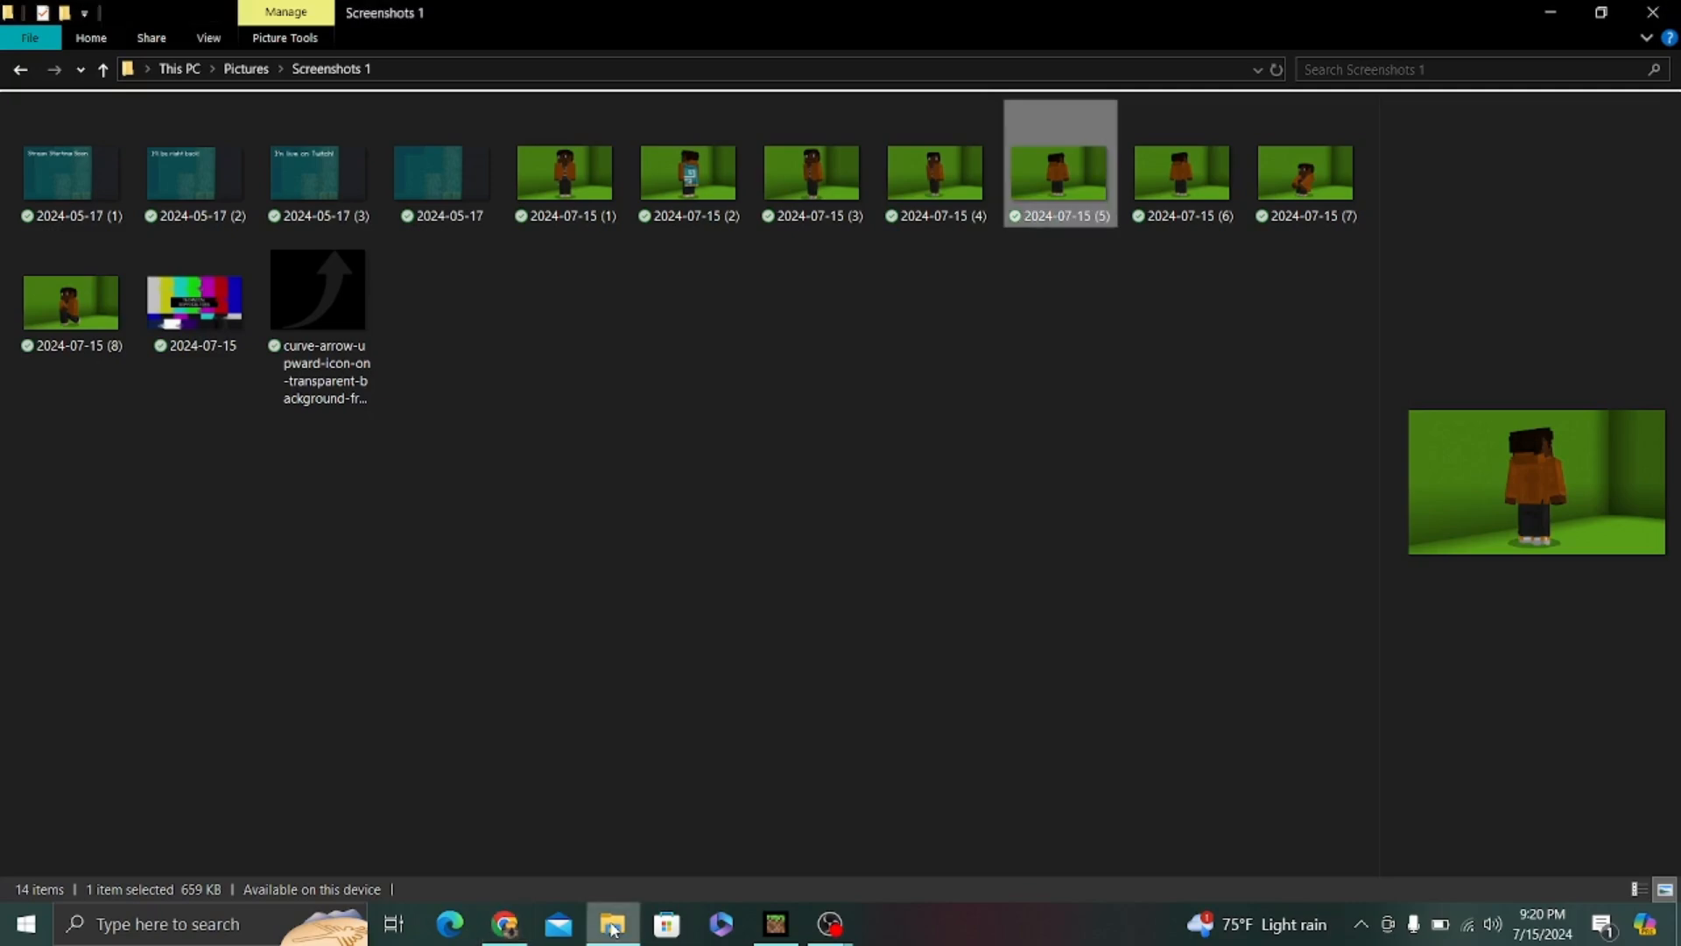
click(1602, 12)
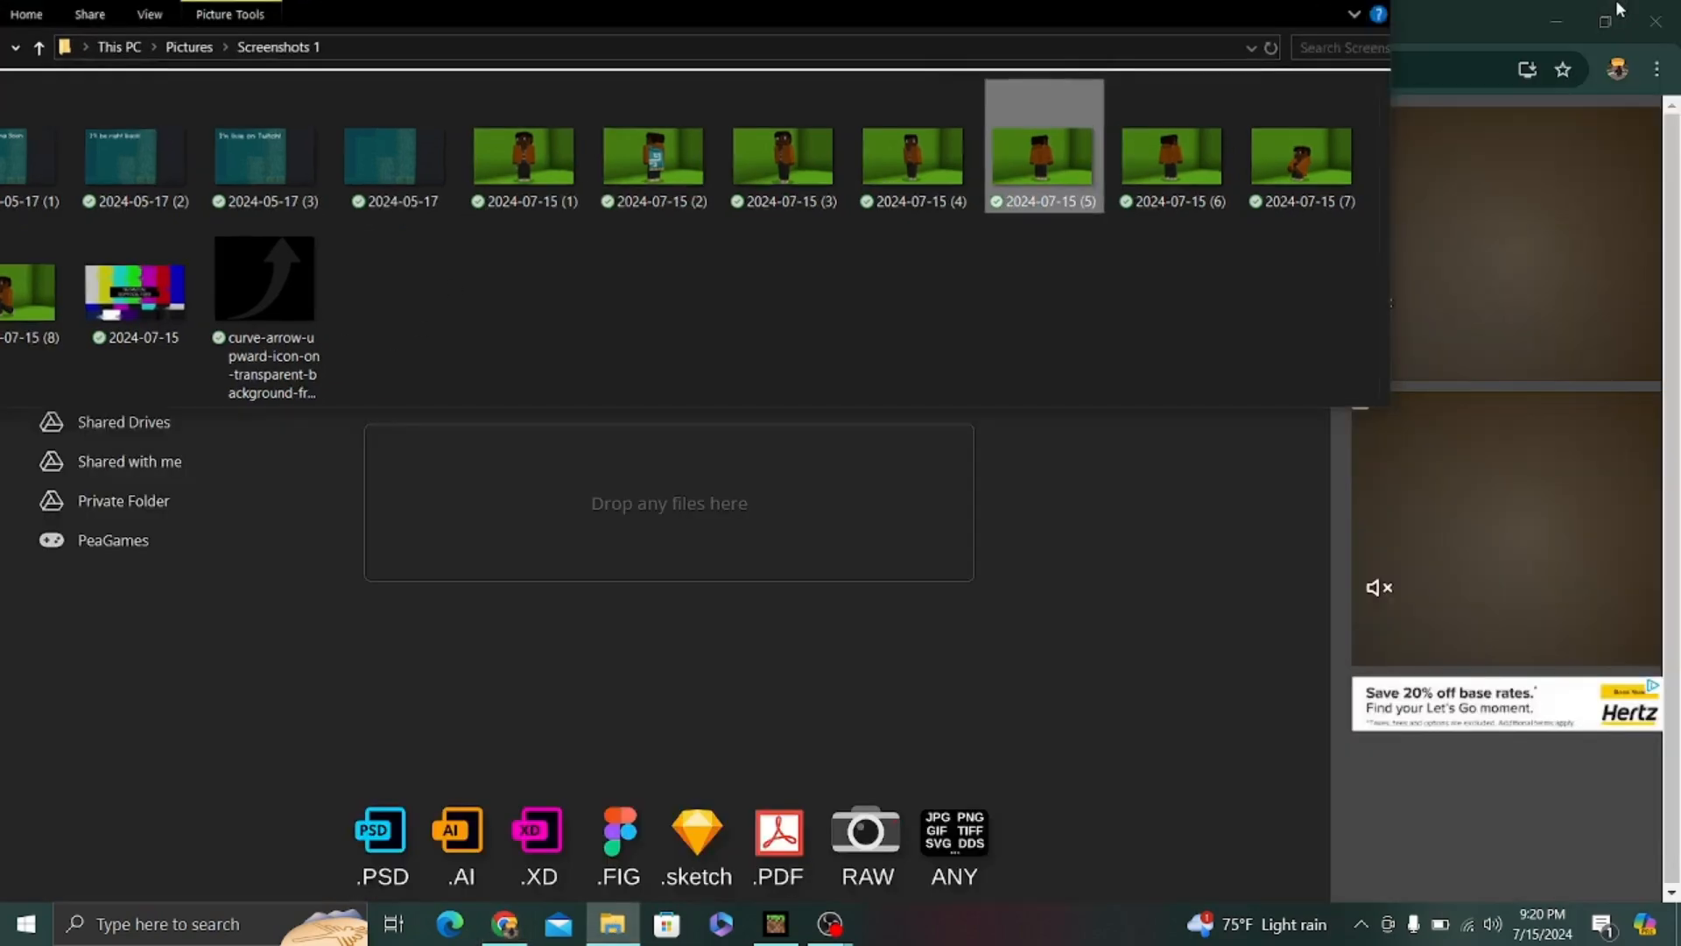
Step: Open the 2024-07-15 Technical Difficulties image from the Screenshots 1 folder in Photopea
drag(700, 12, 1247, 19)
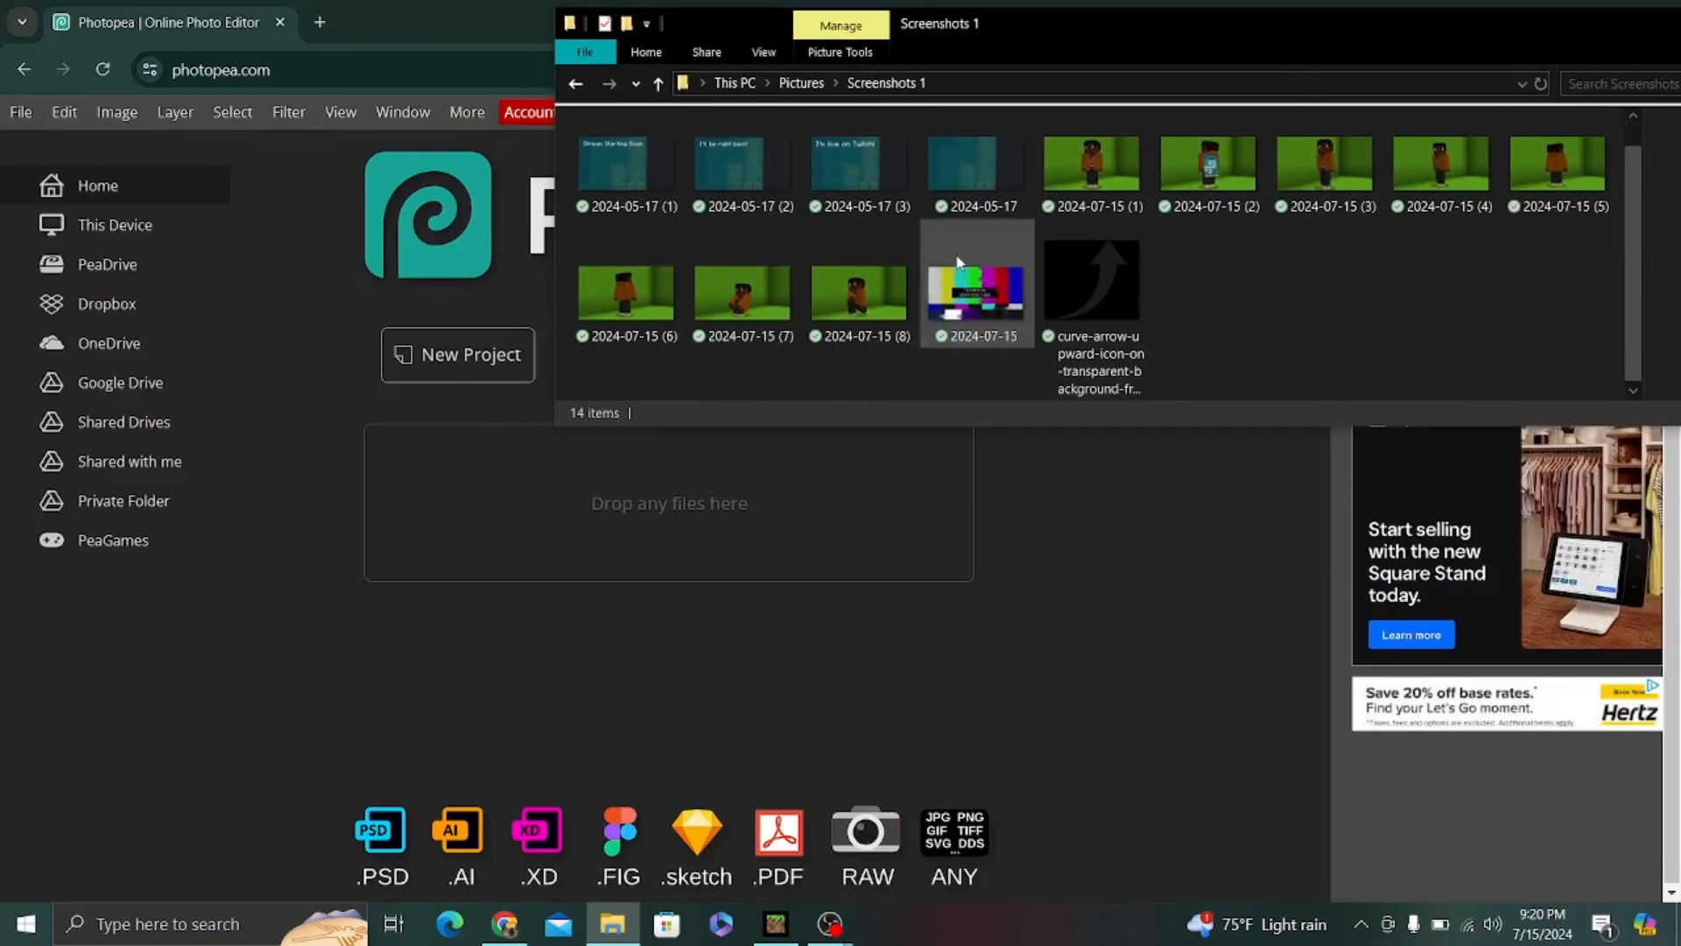
click(967, 276)
drag(967, 277, 760, 516)
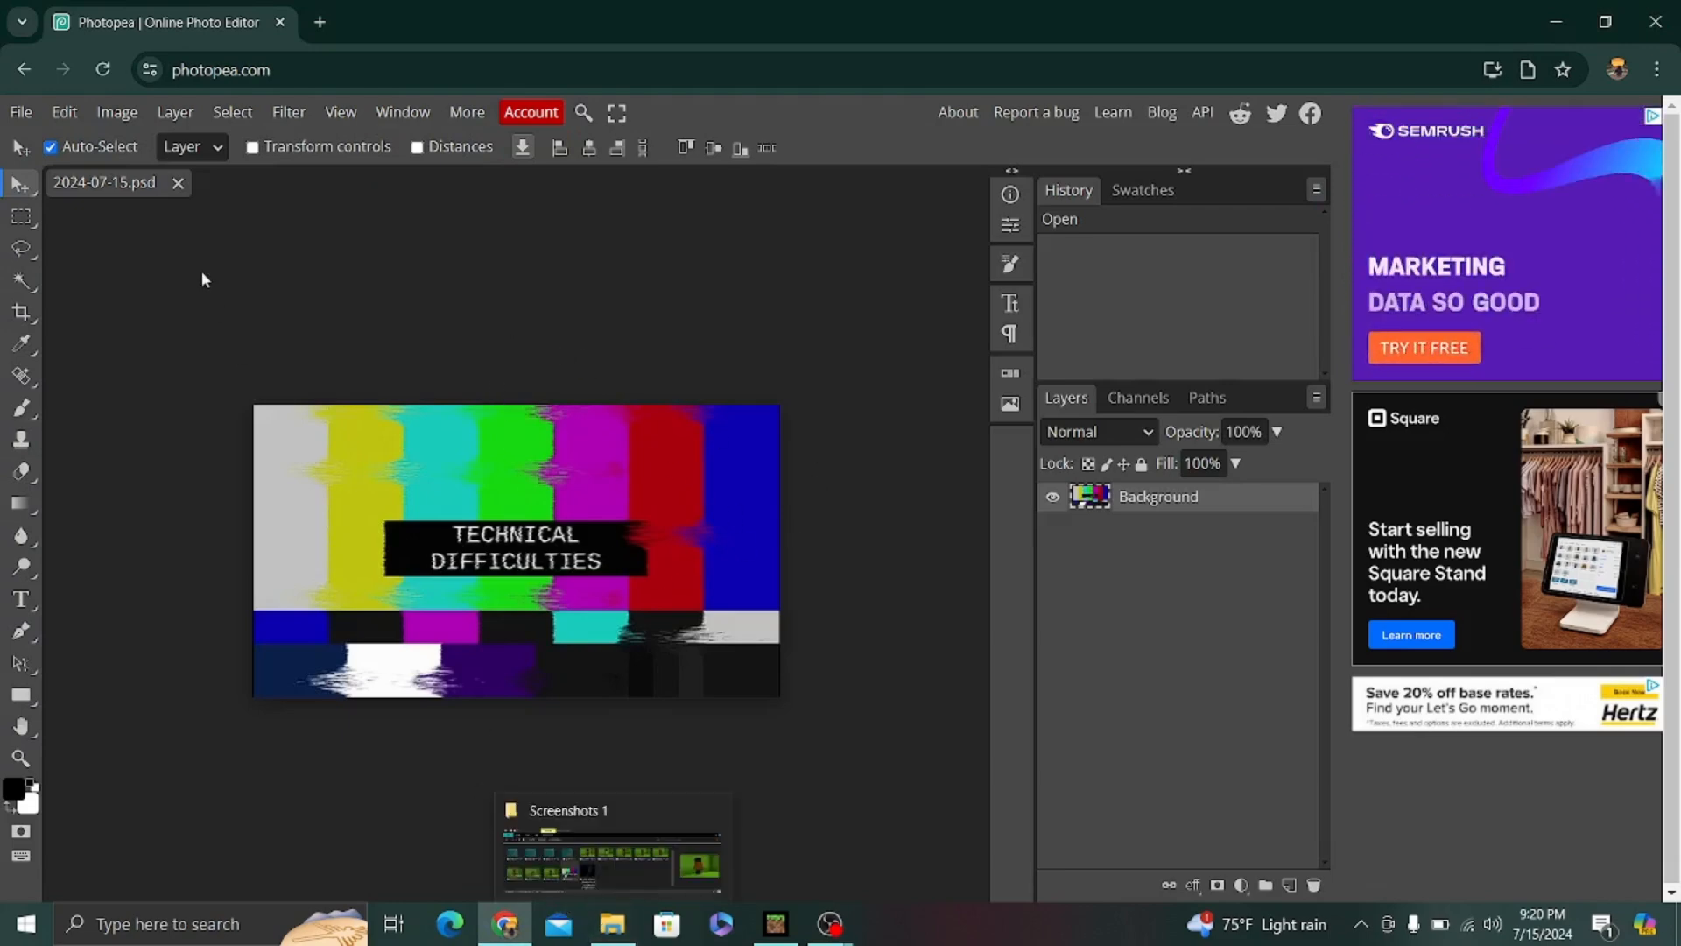
Step: Search for photopea in a new browser tab, open the editor there, and load the 2024-07-15 (5) screenshot into it
click(317, 18)
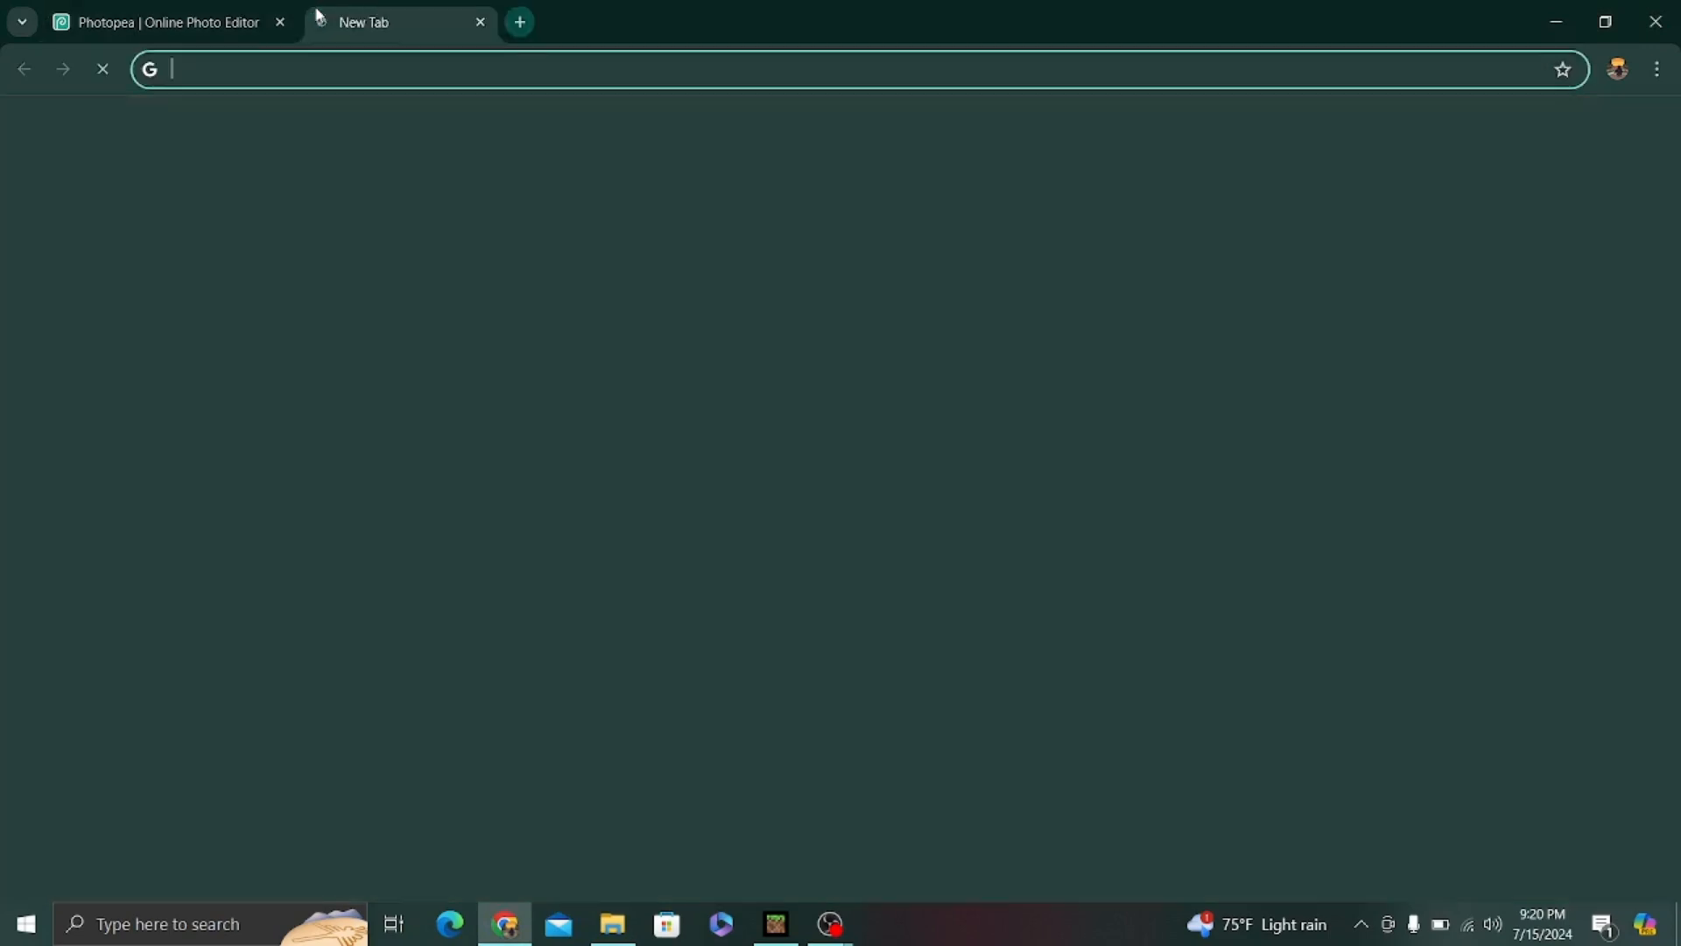
text(photo)
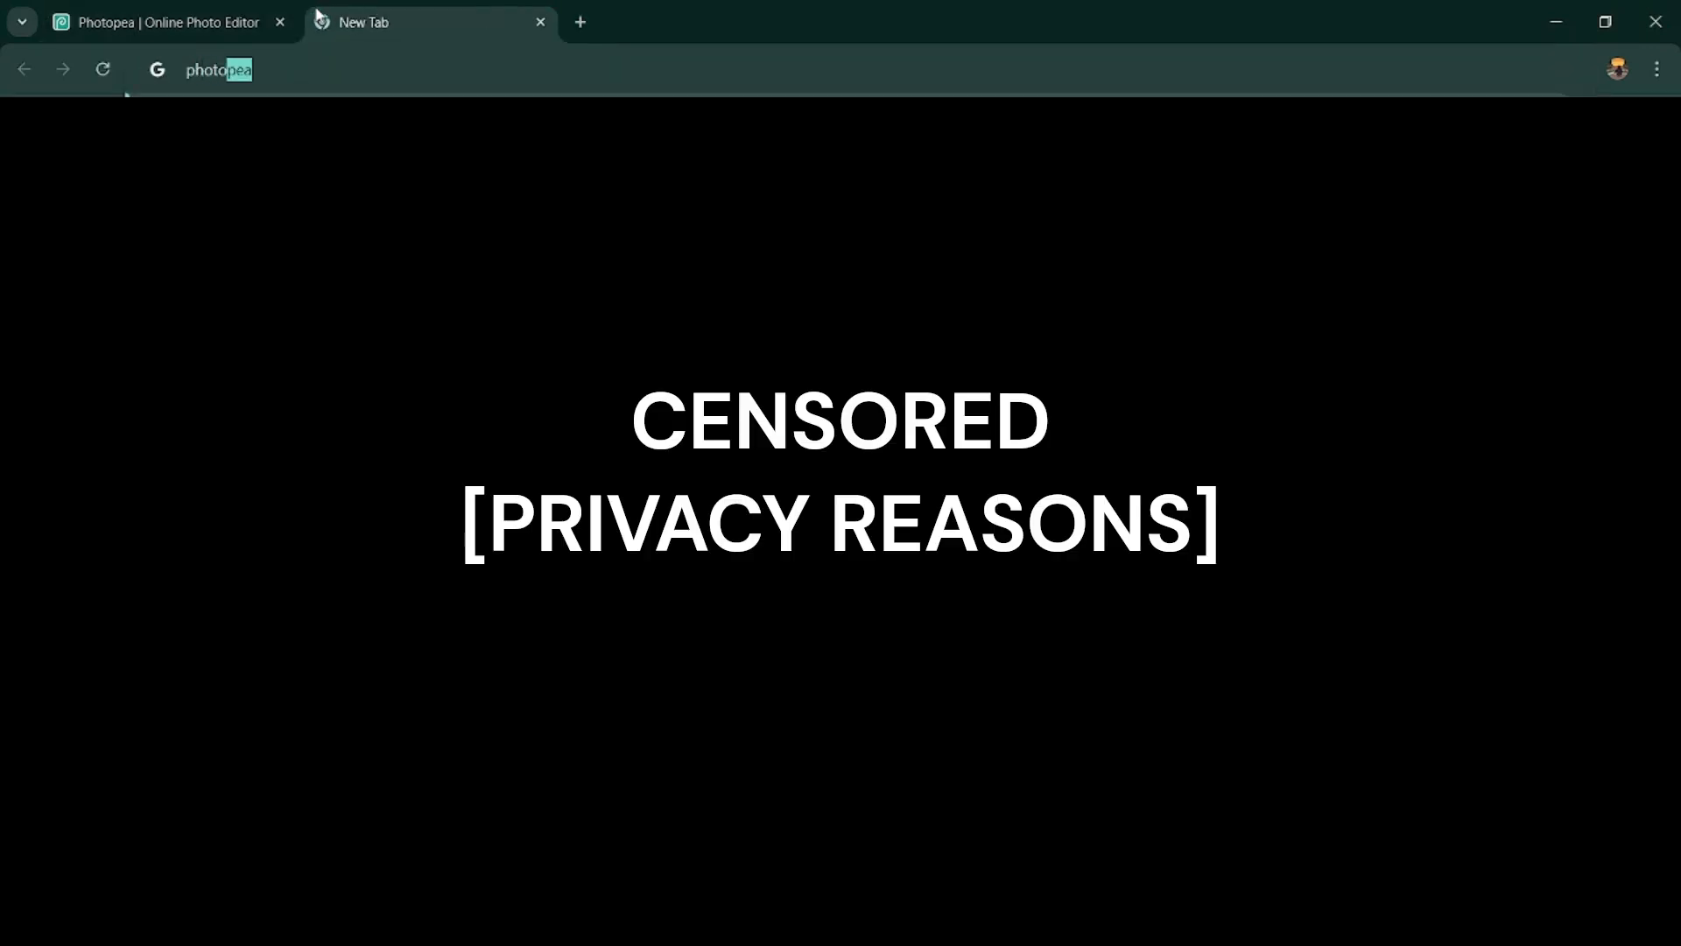
key(Return)
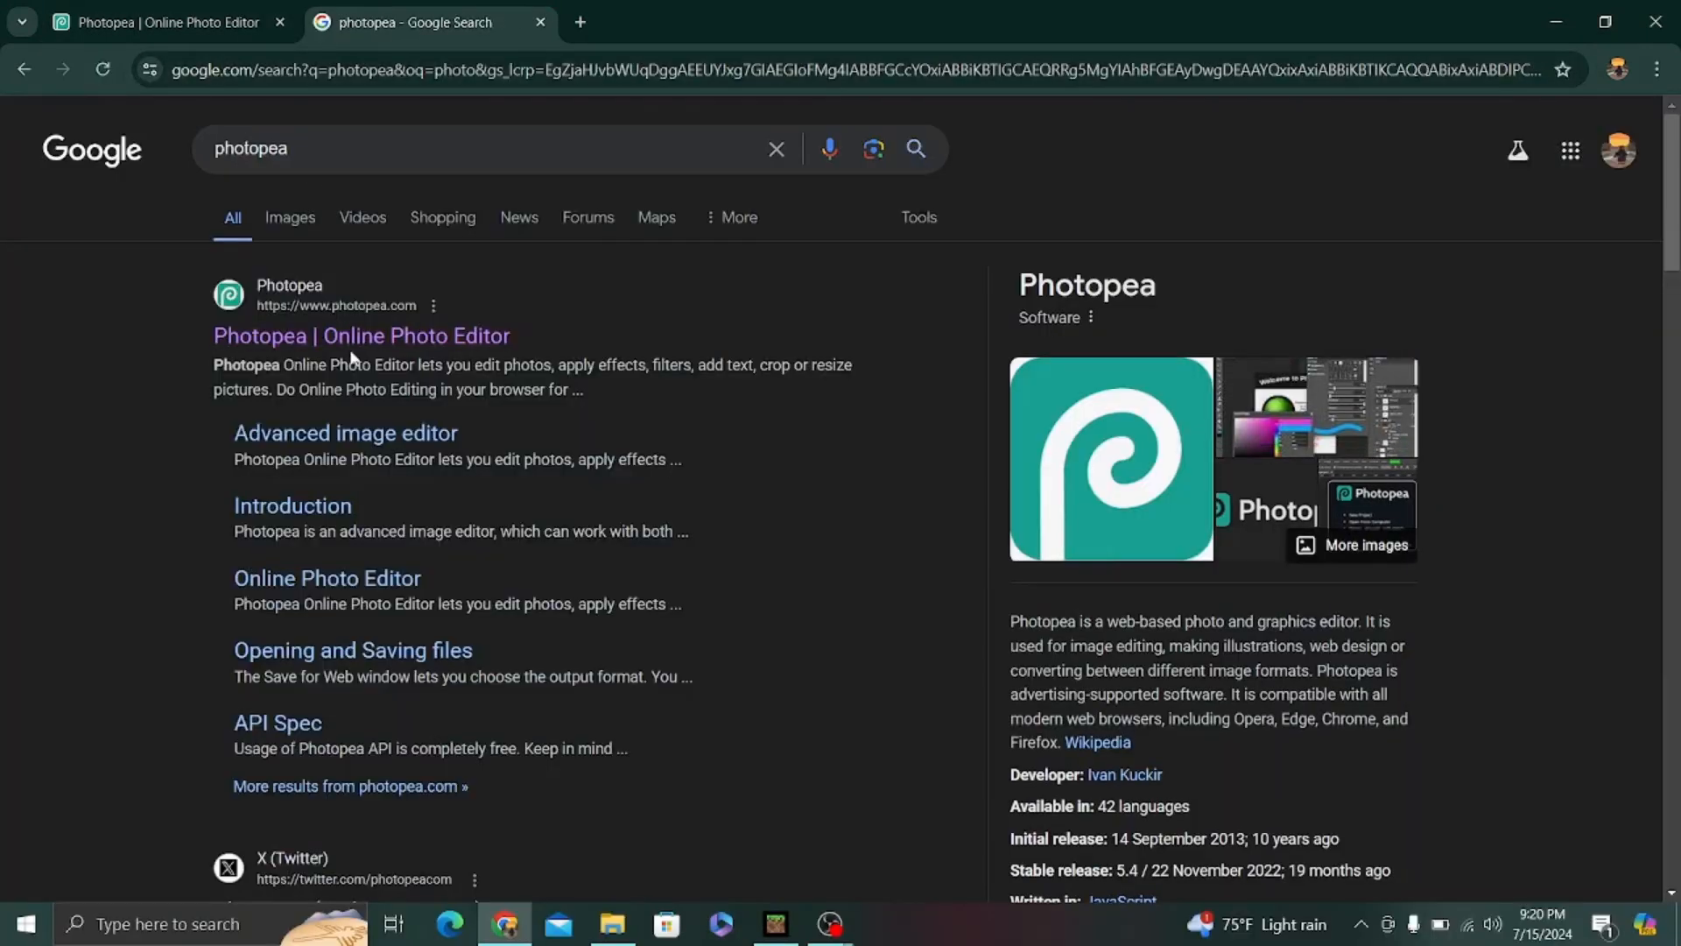
click(352, 338)
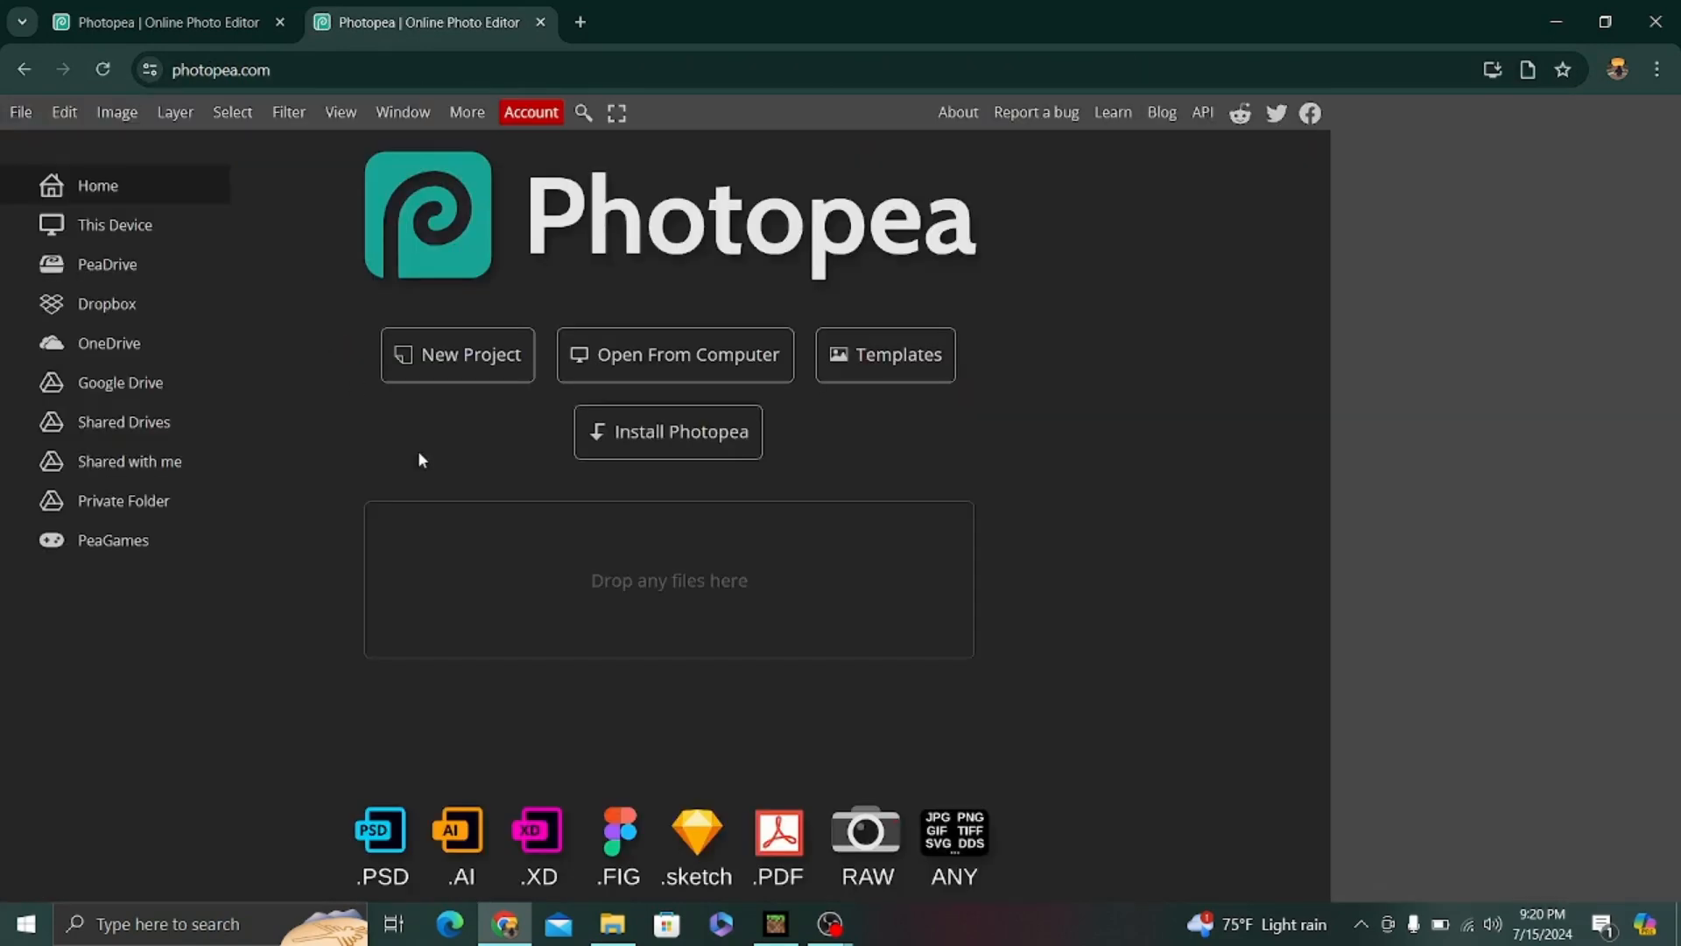
click(612, 924)
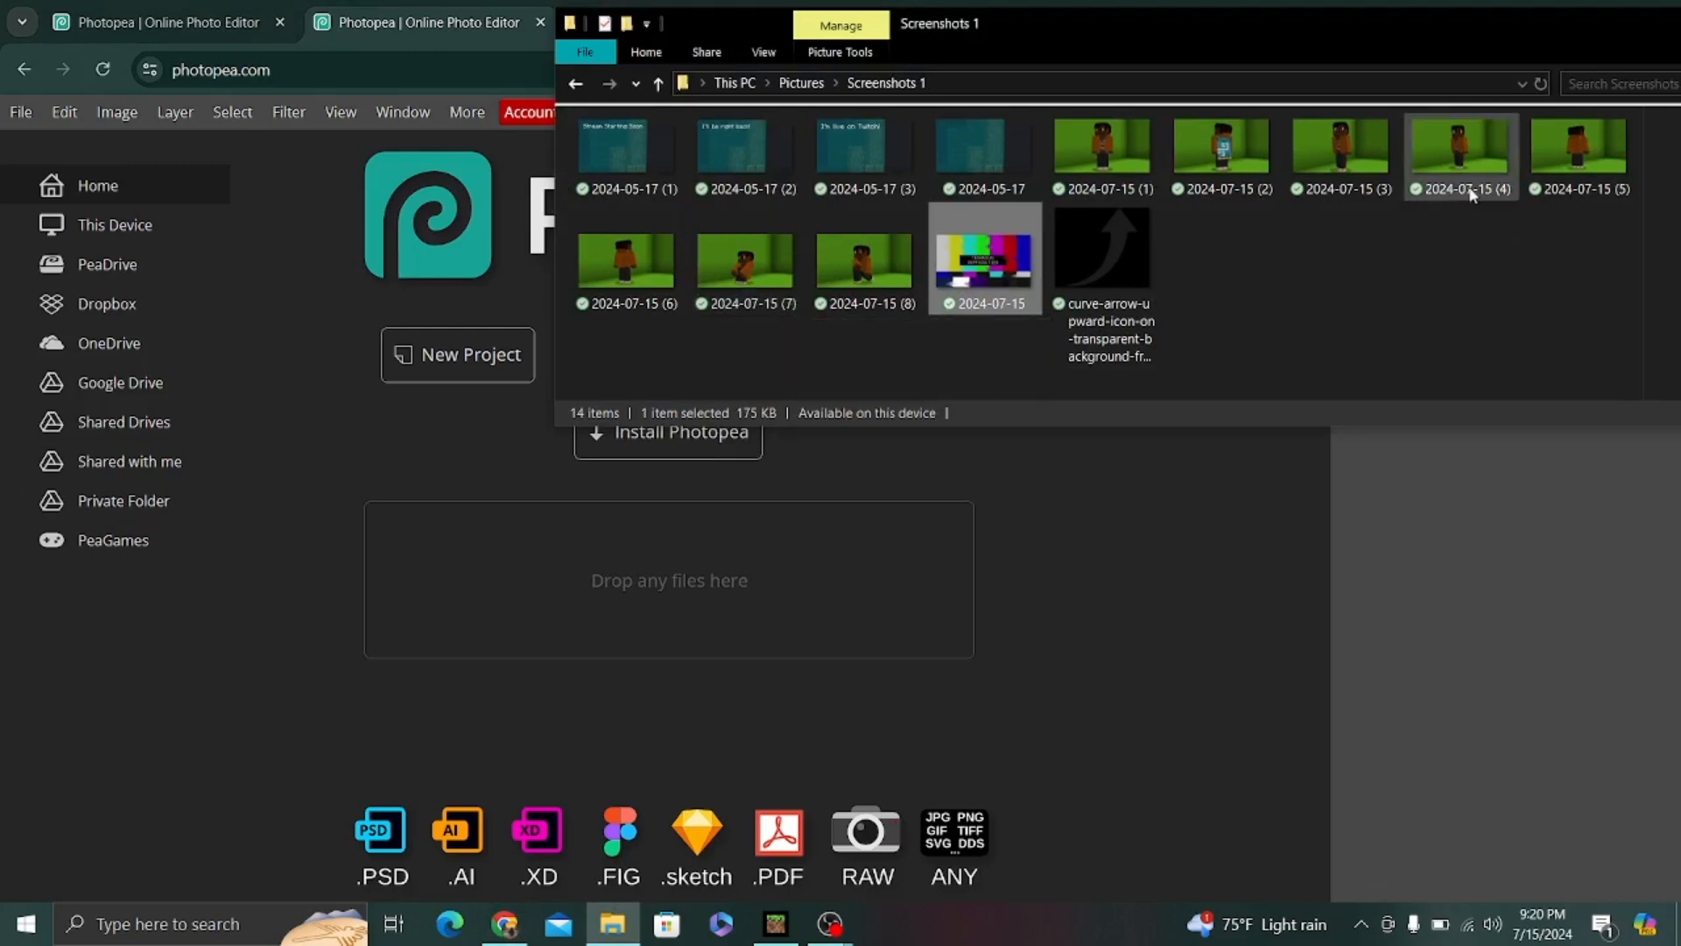
drag(1571, 149, 696, 627)
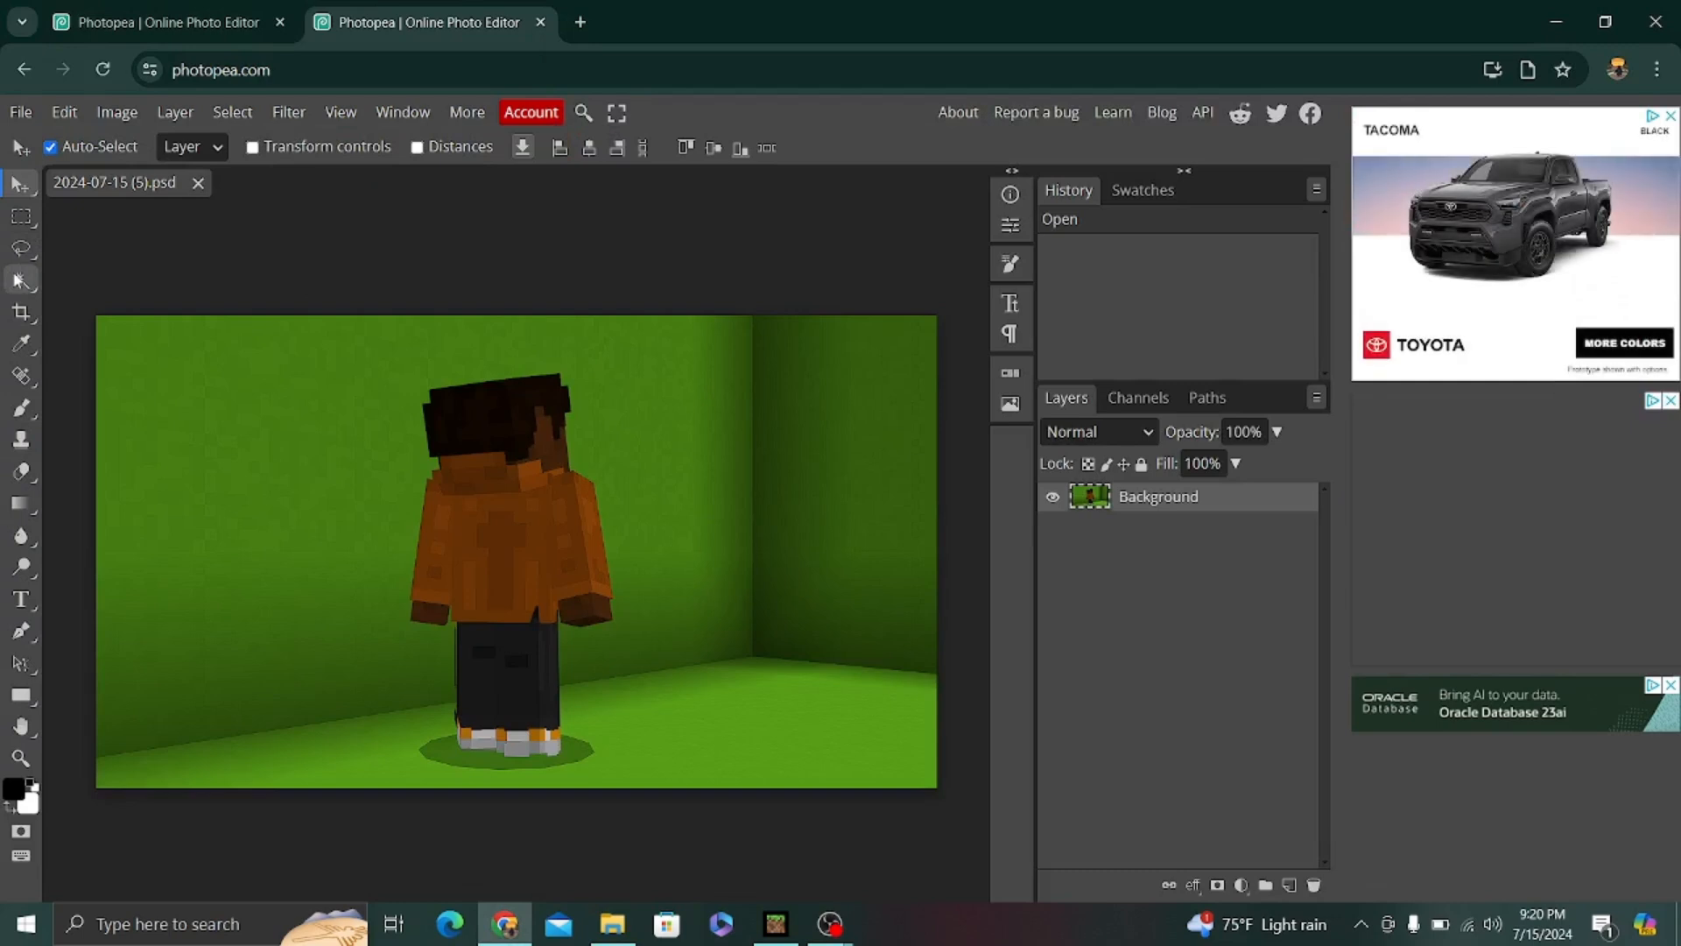
Step: Use the Magic Wand to select and delete the green wall areas behind the character, one shade at a time
right_click(17, 280)
click(107, 289)
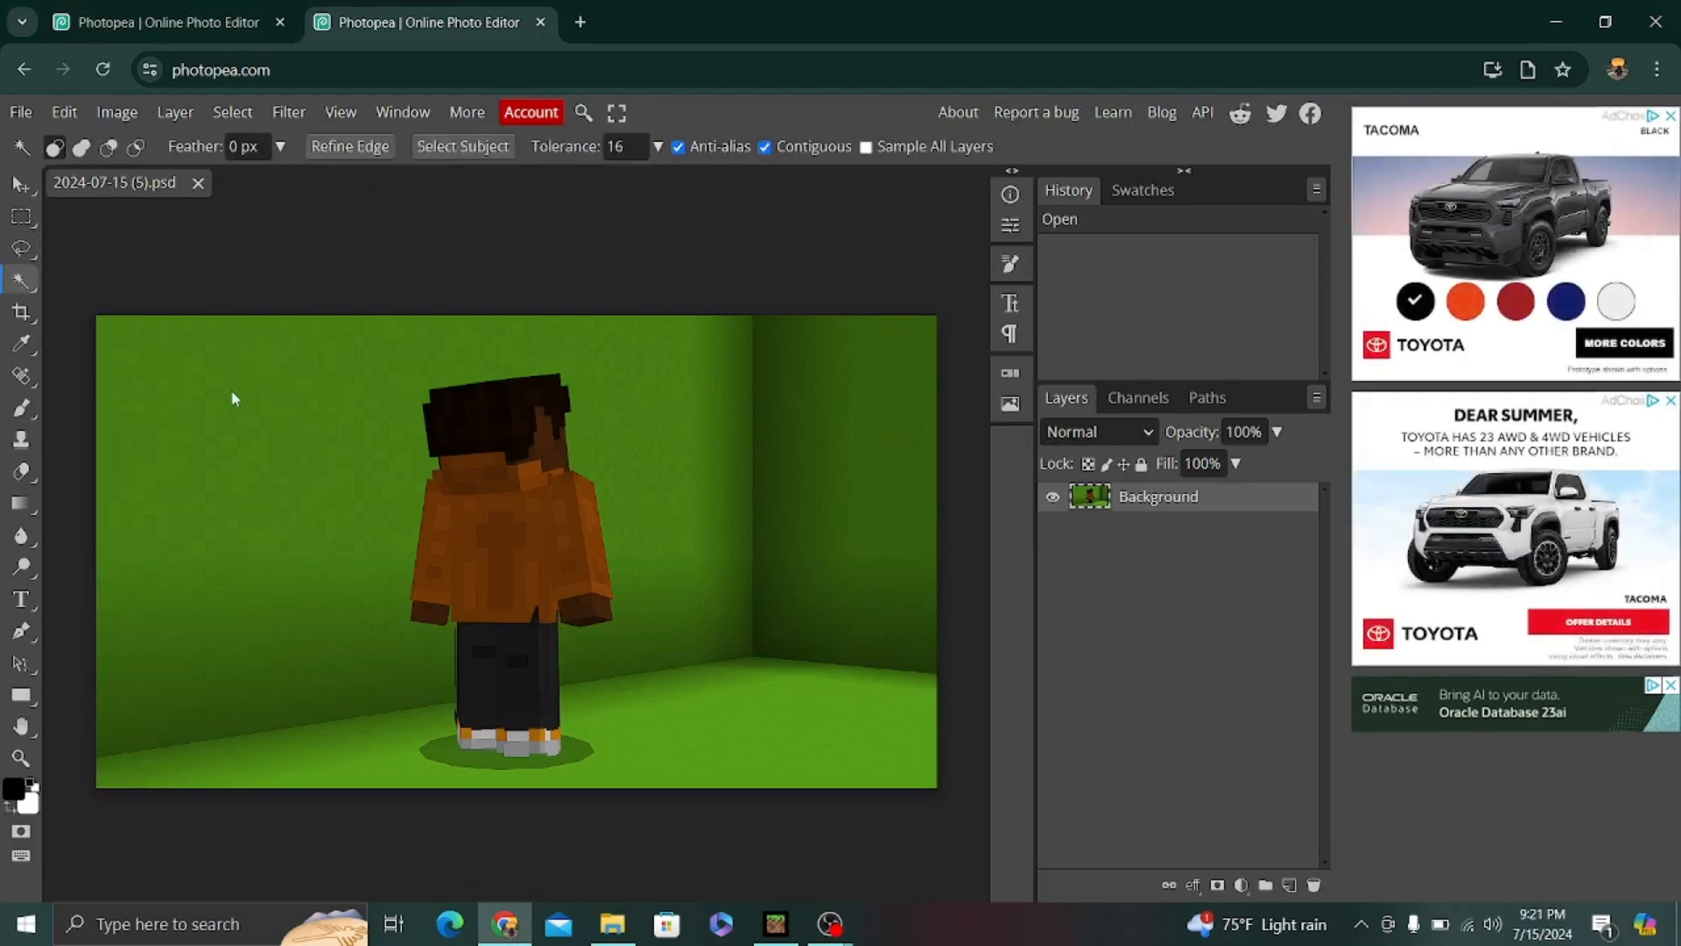
click(264, 414)
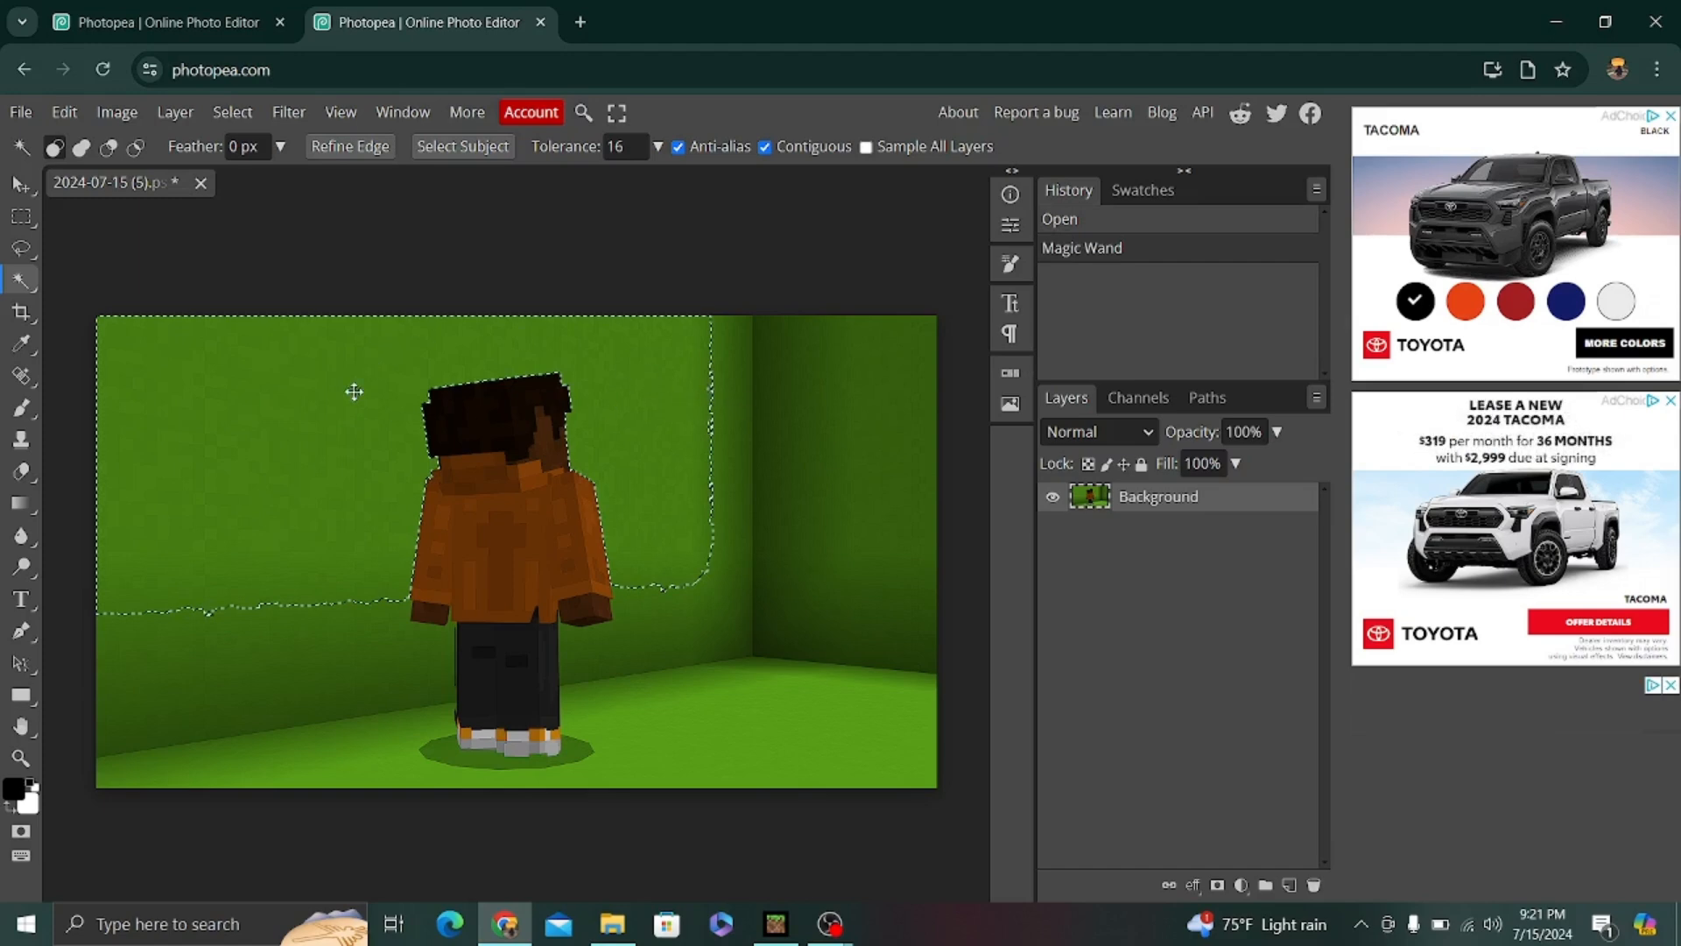
key(Delete)
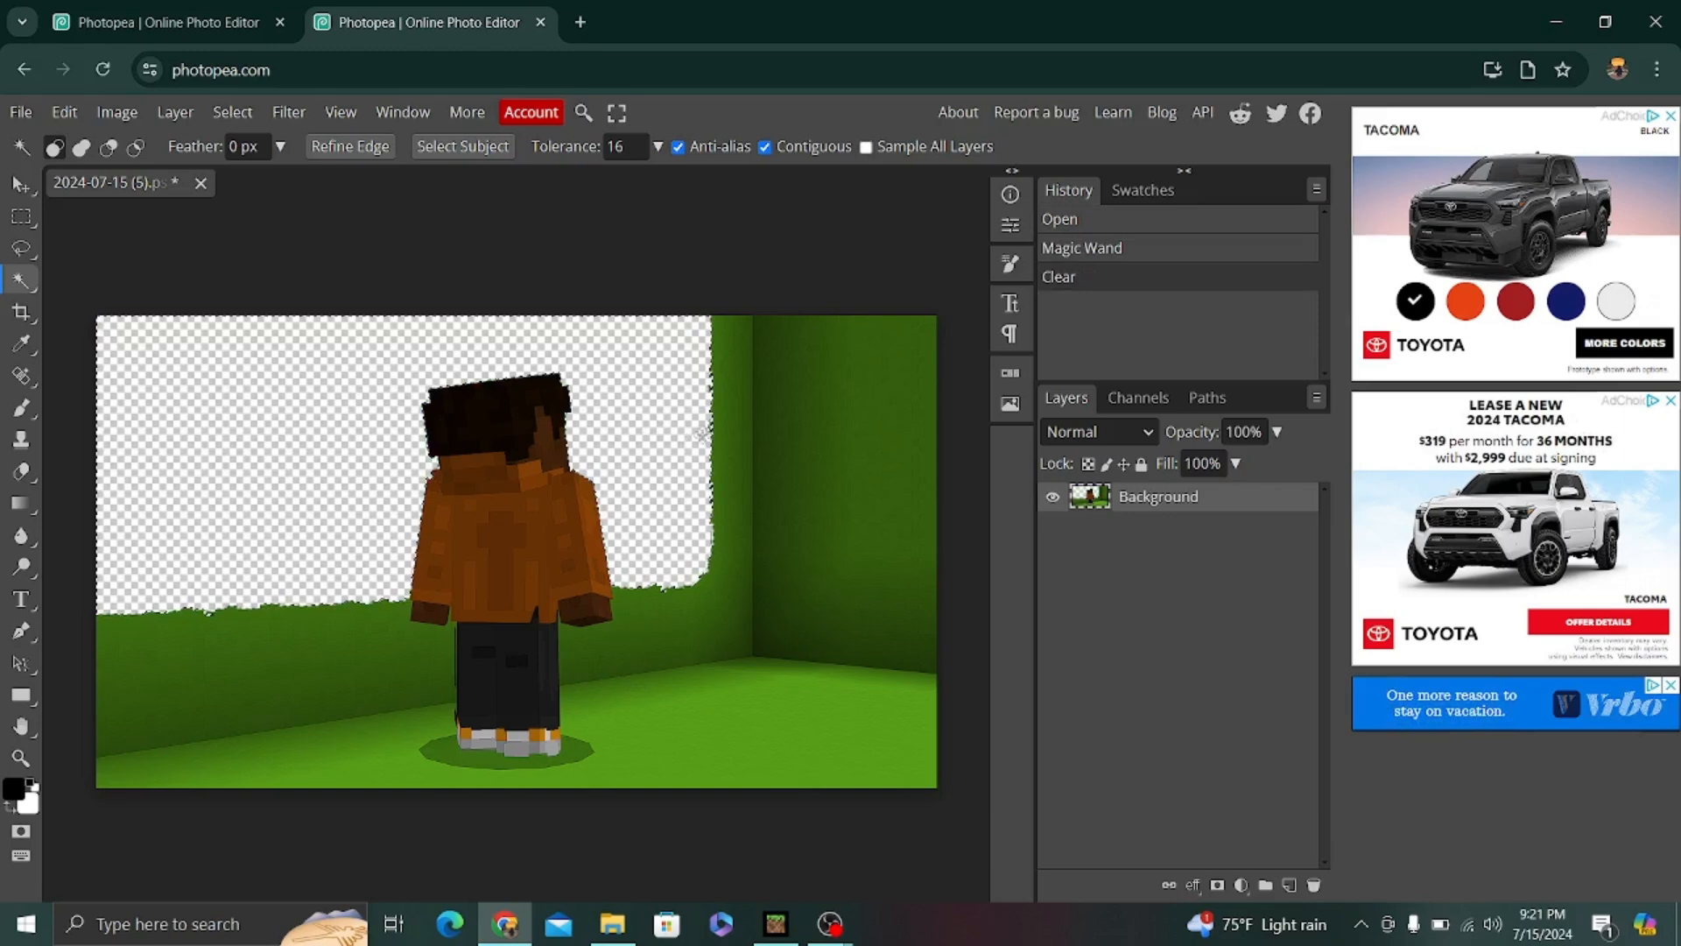
click(744, 433)
key(Delete)
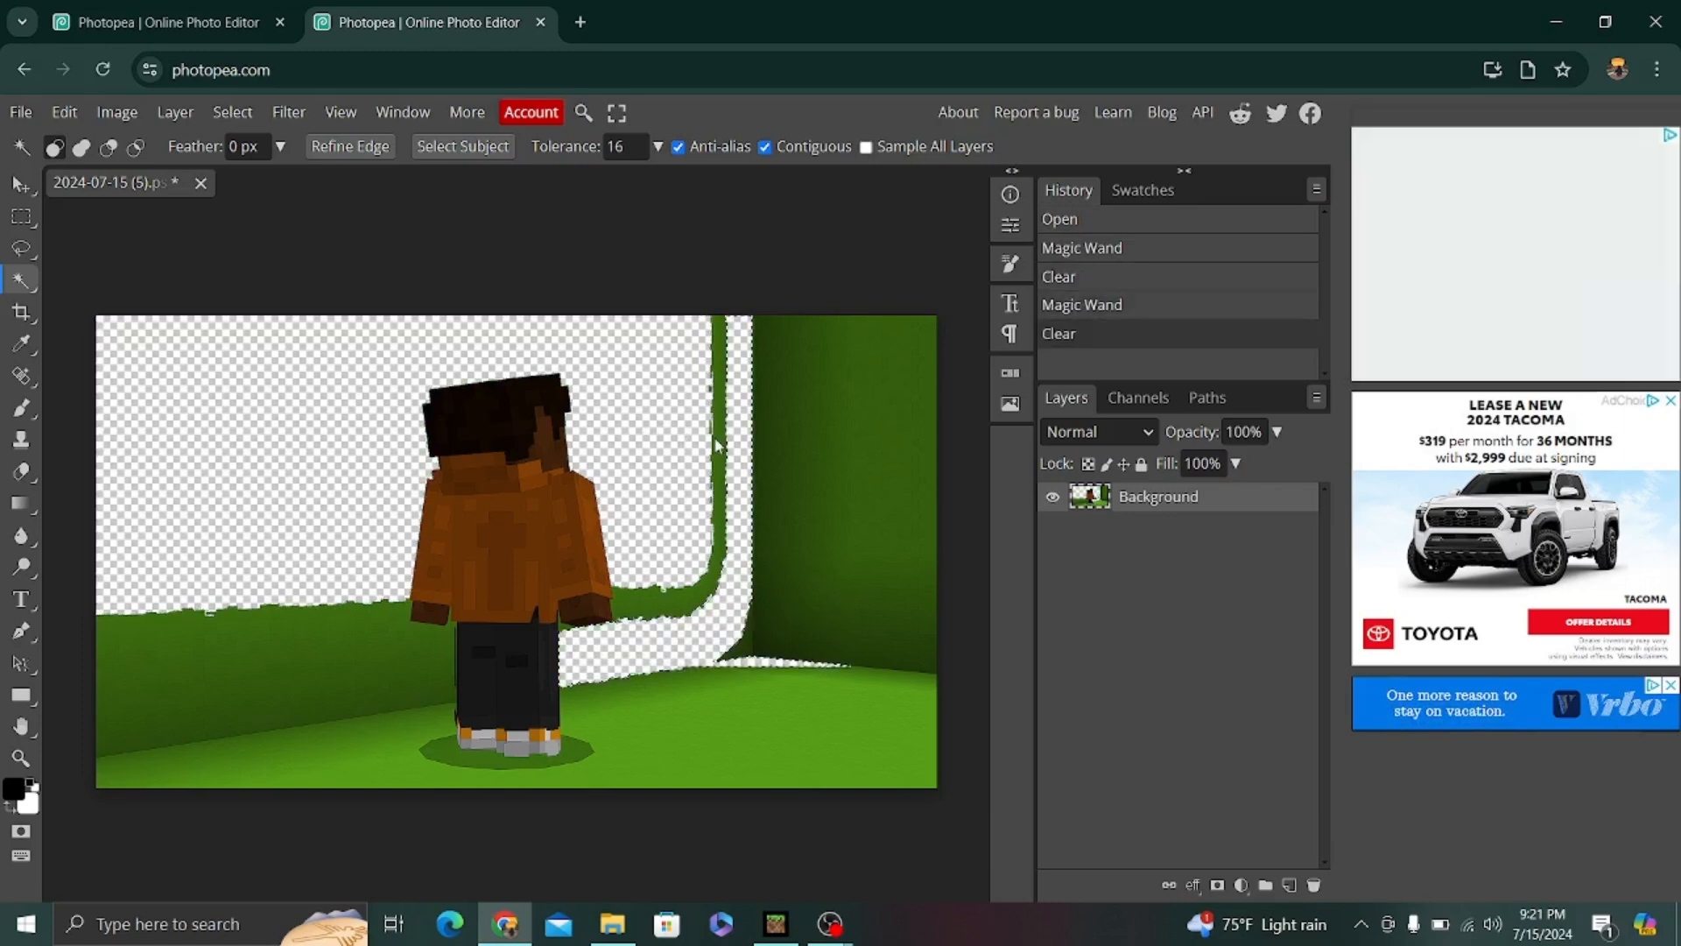
click(716, 443)
key(Delete)
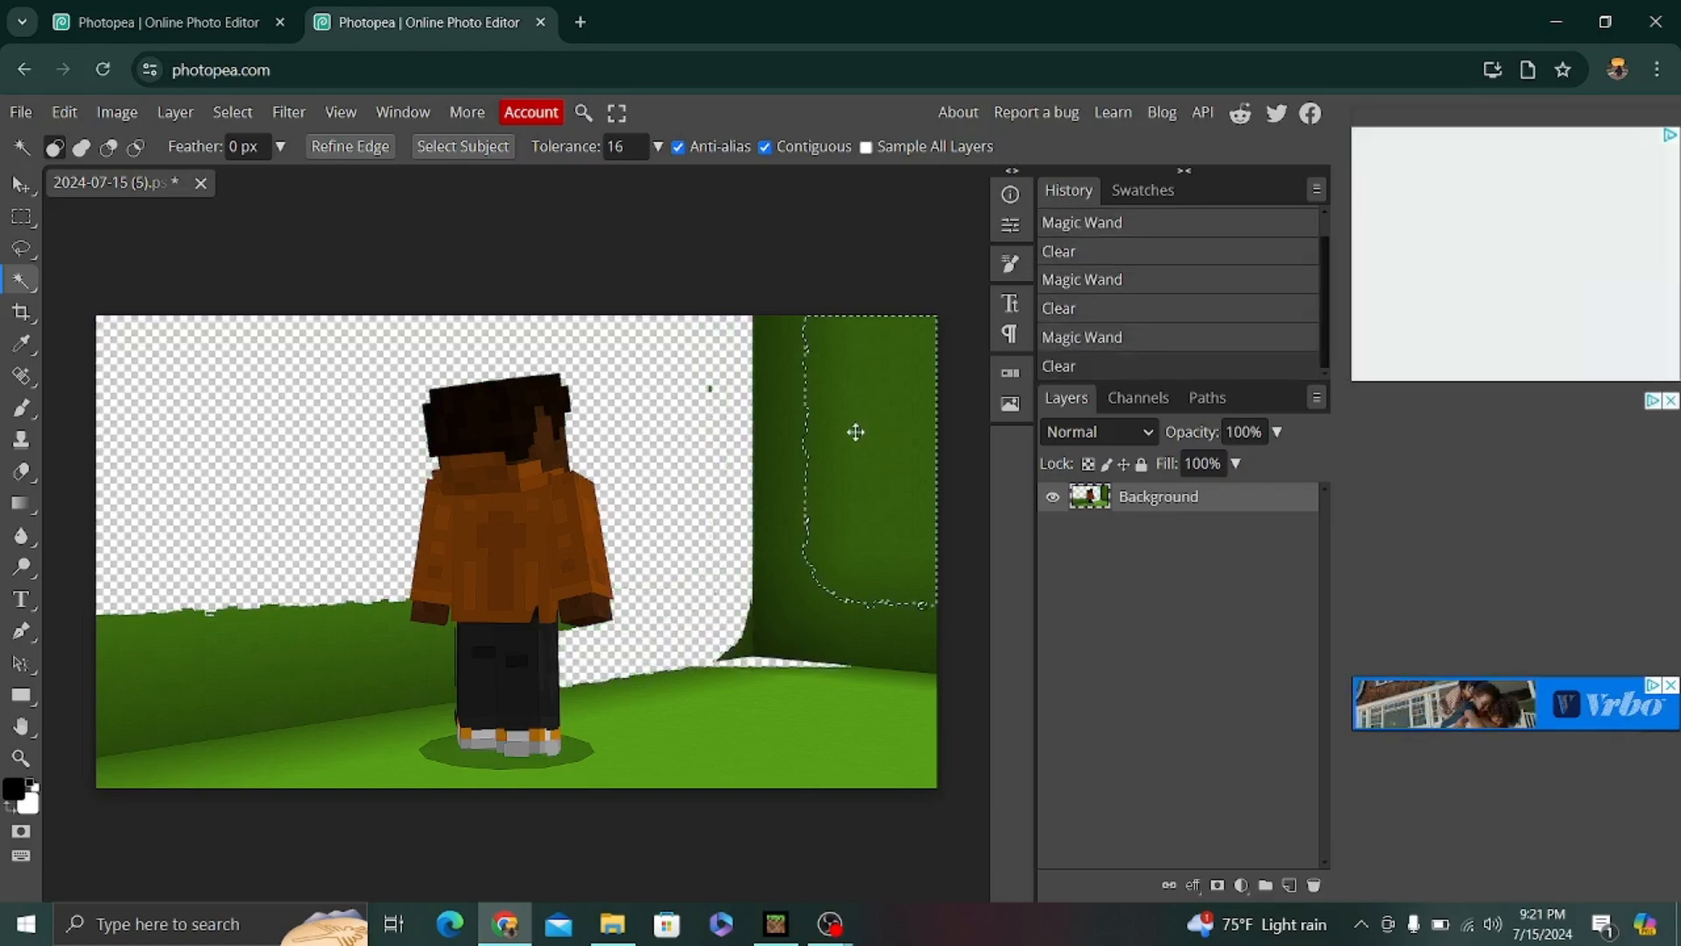
click(855, 430)
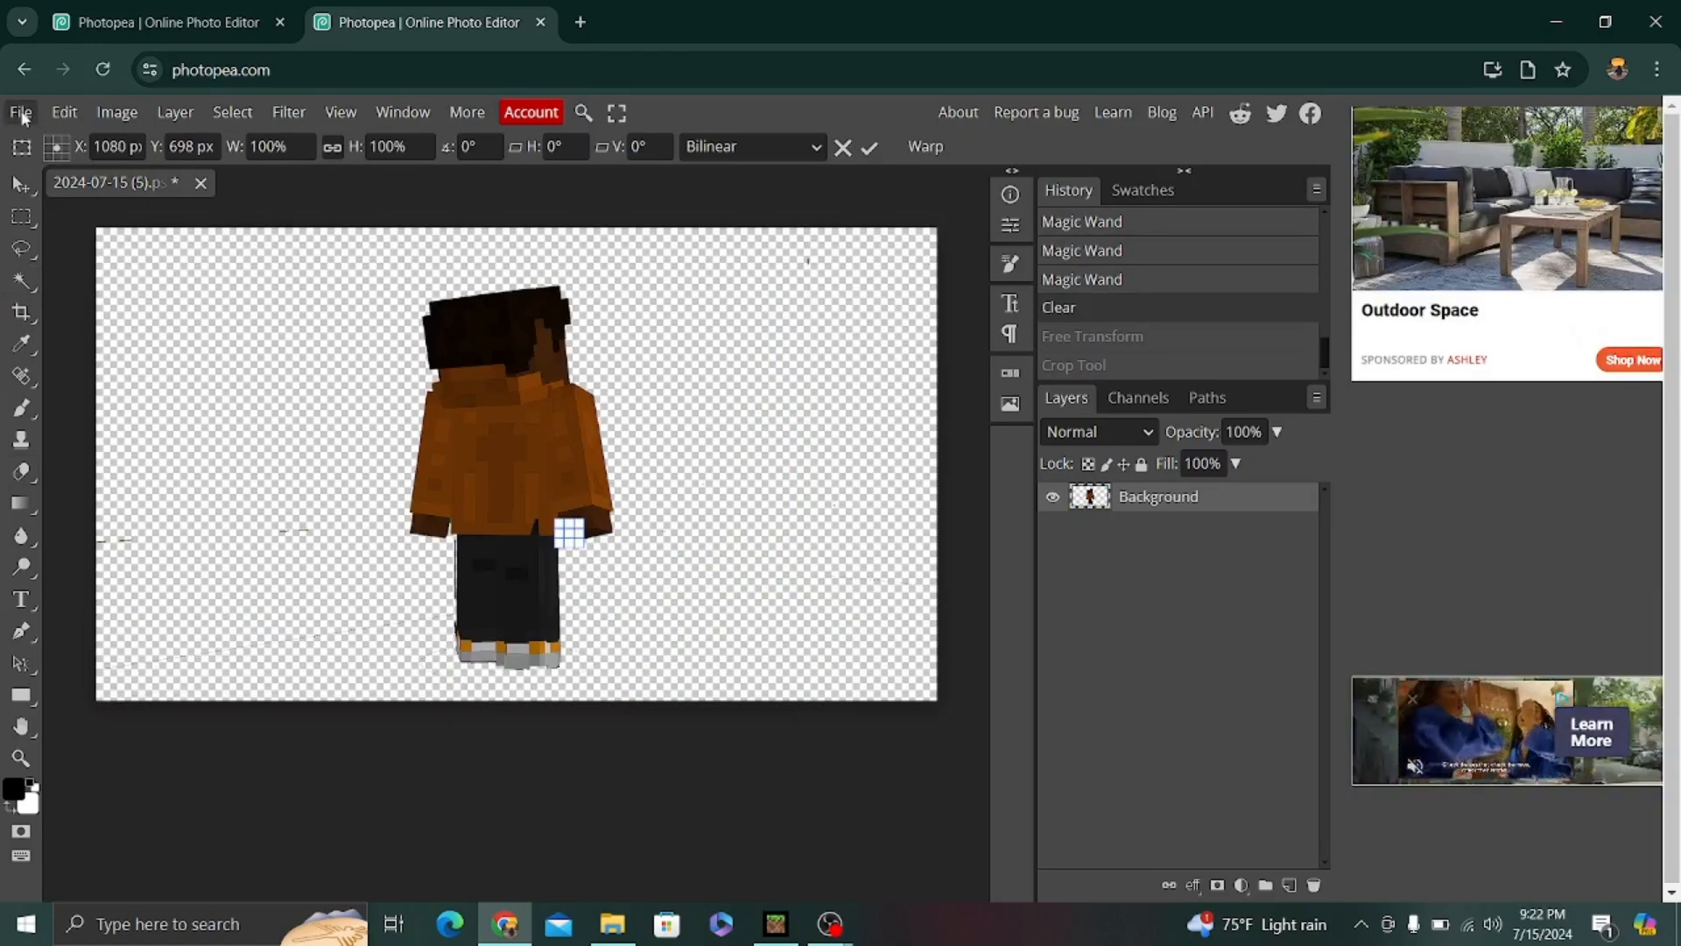
Step: Export the cut-out character as a PNG named FacingBackwards1
click(21, 112)
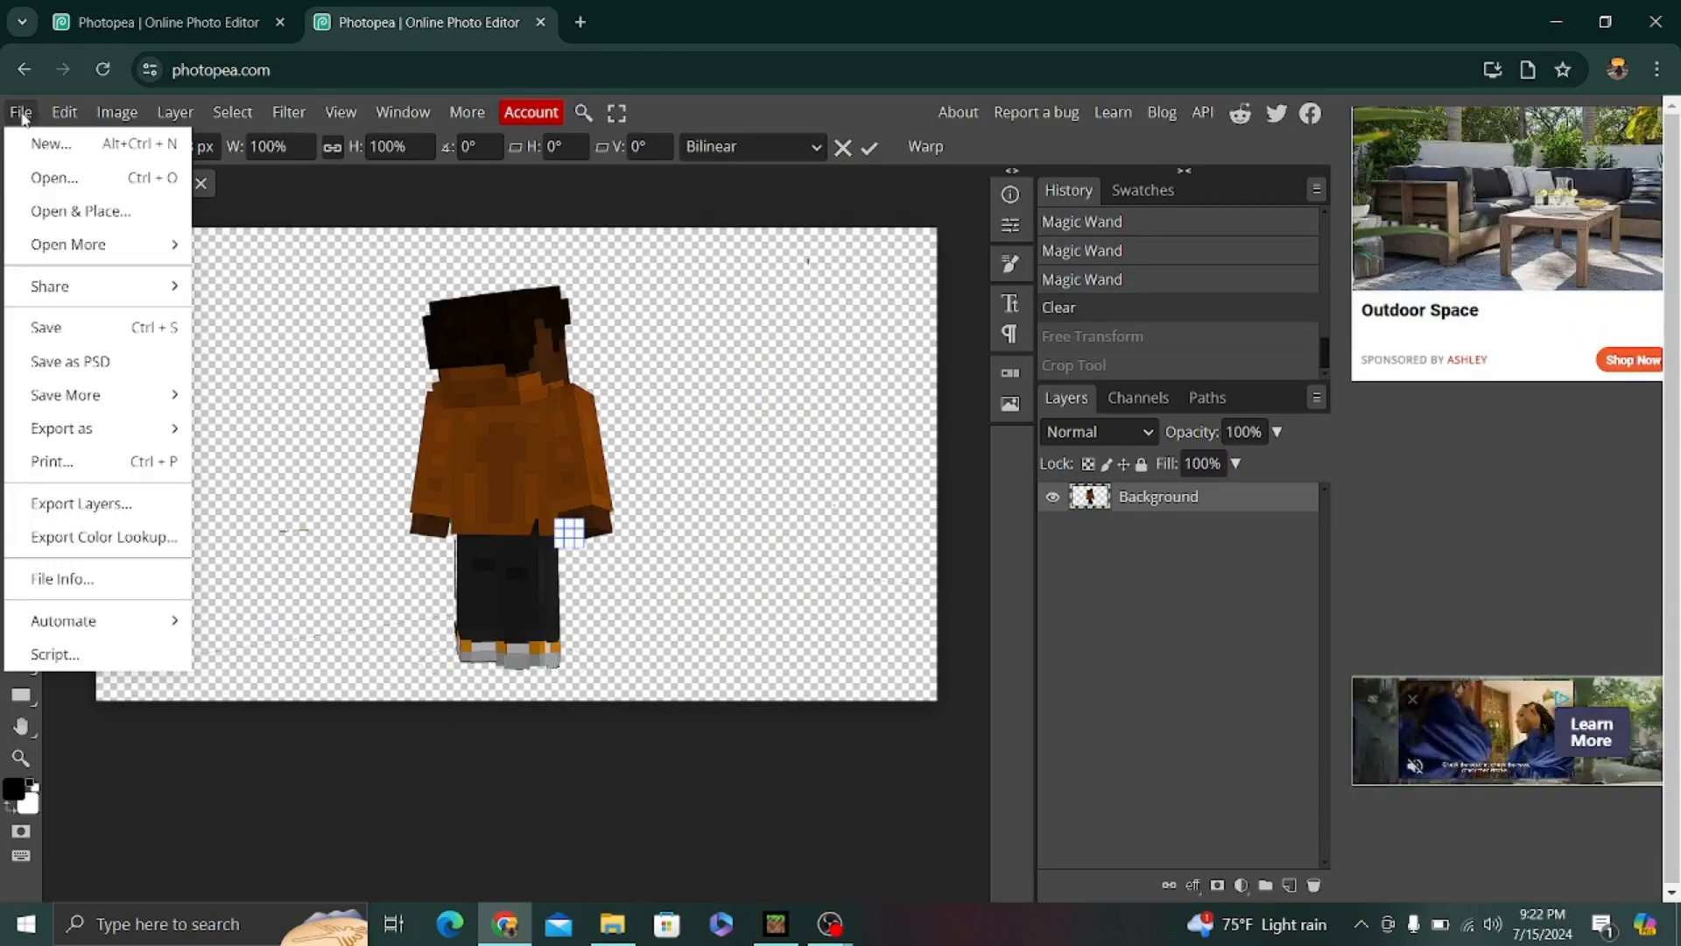
mouse_move(92, 438)
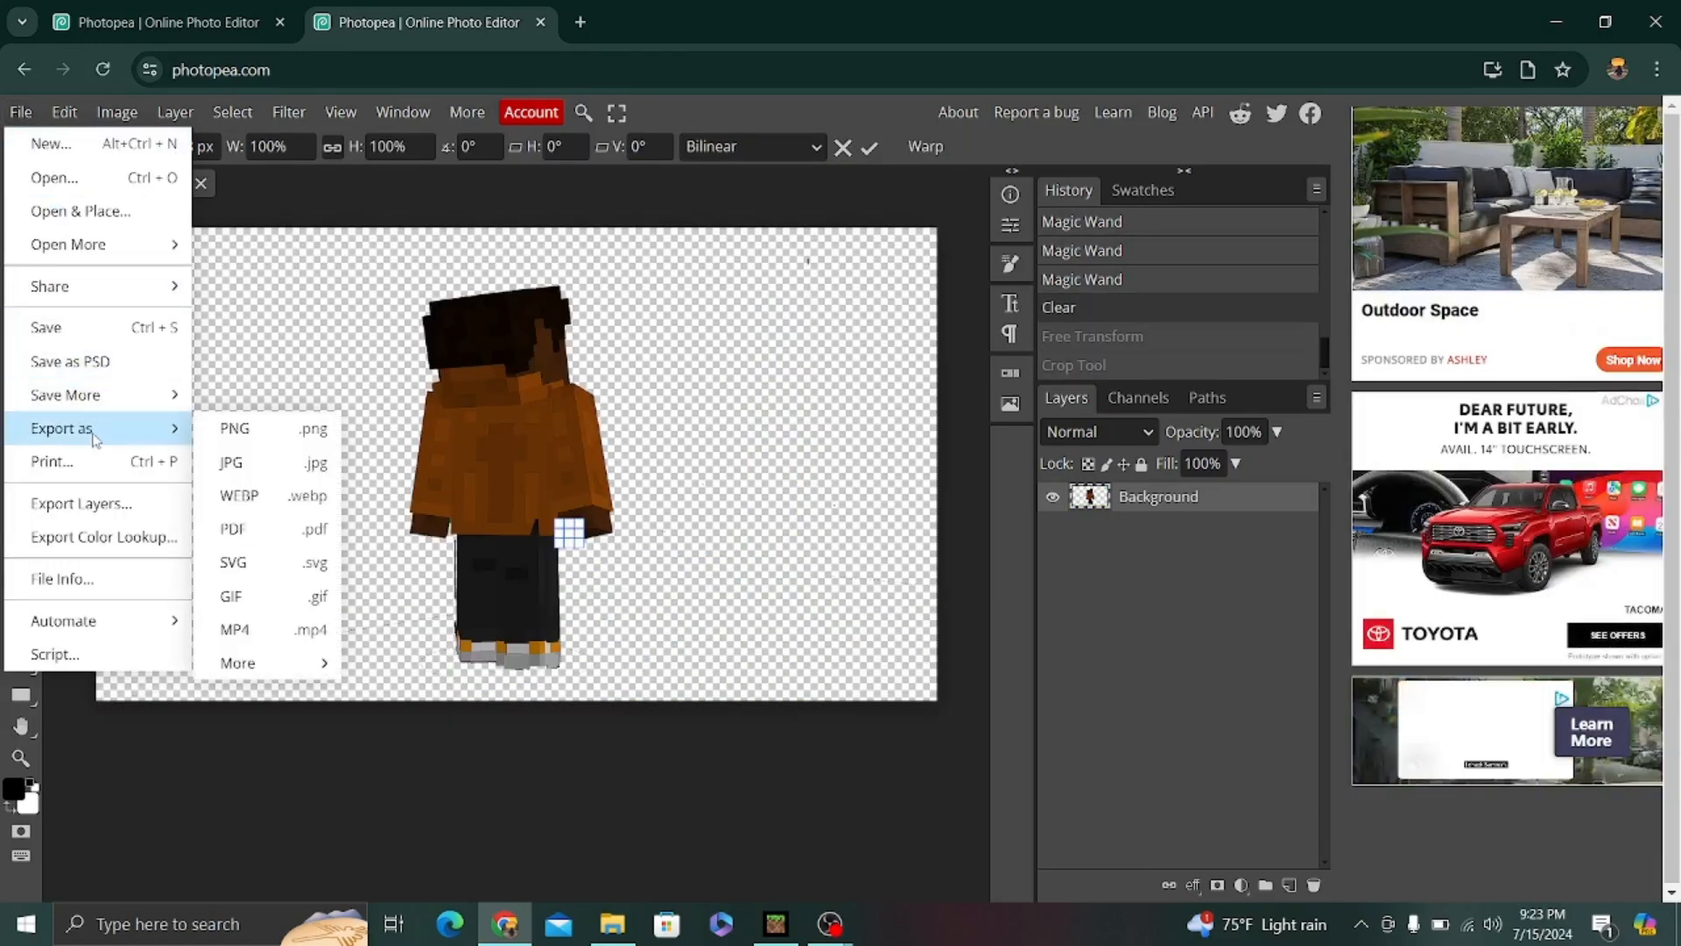
click(323, 432)
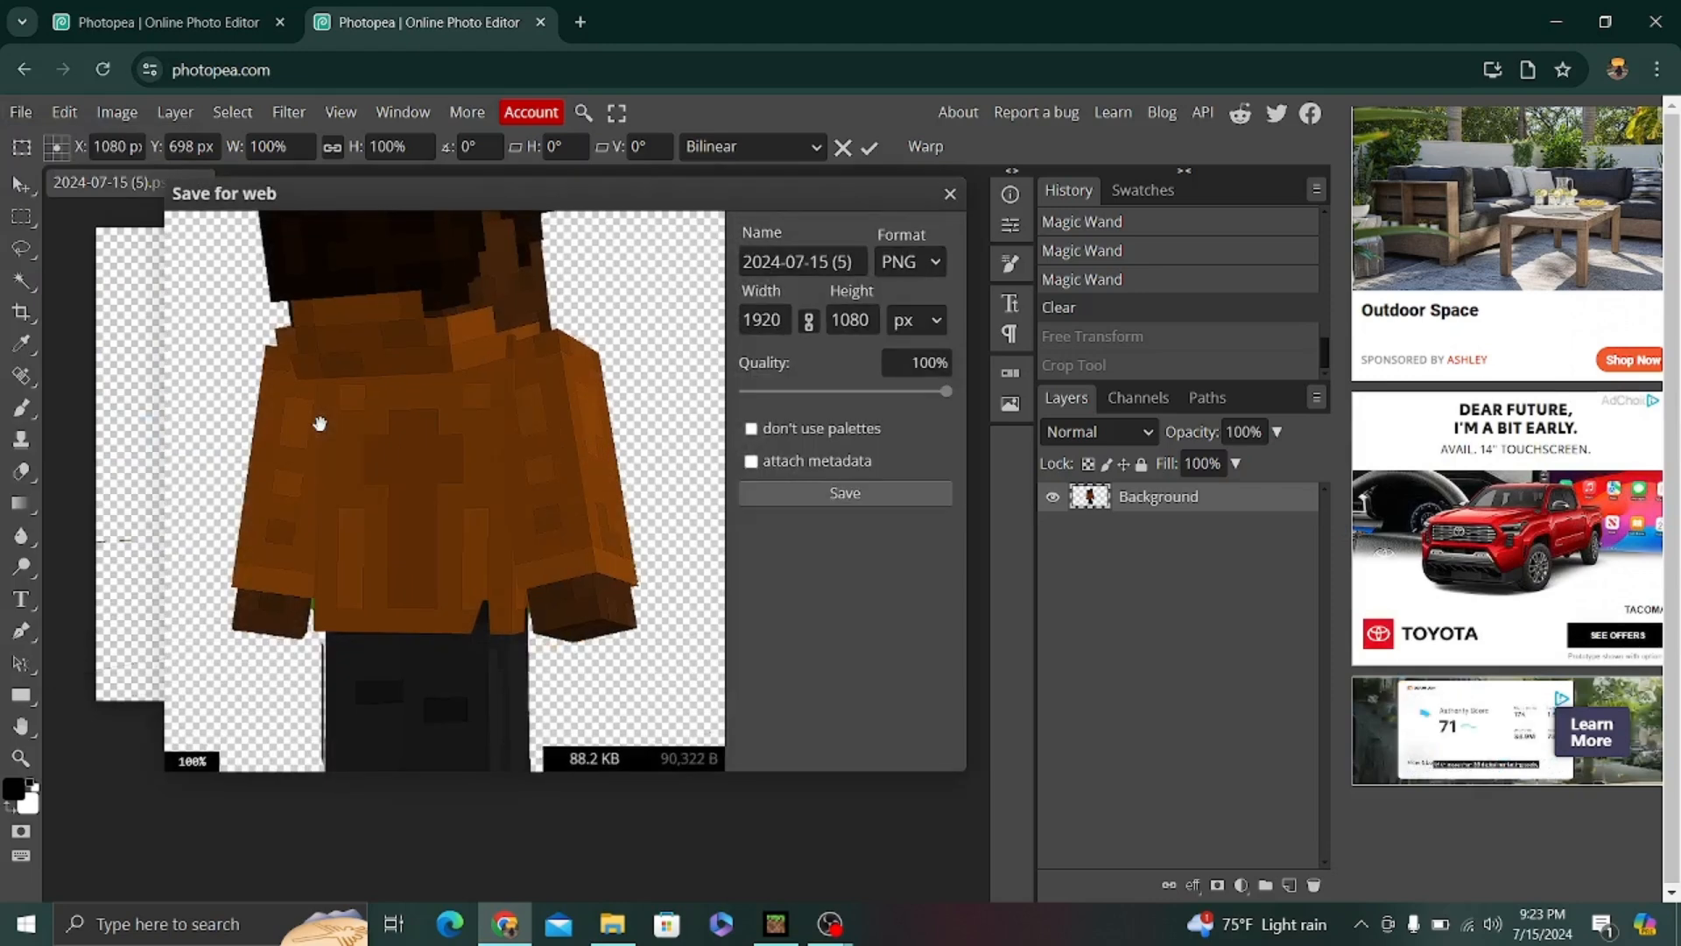
click(843, 262)
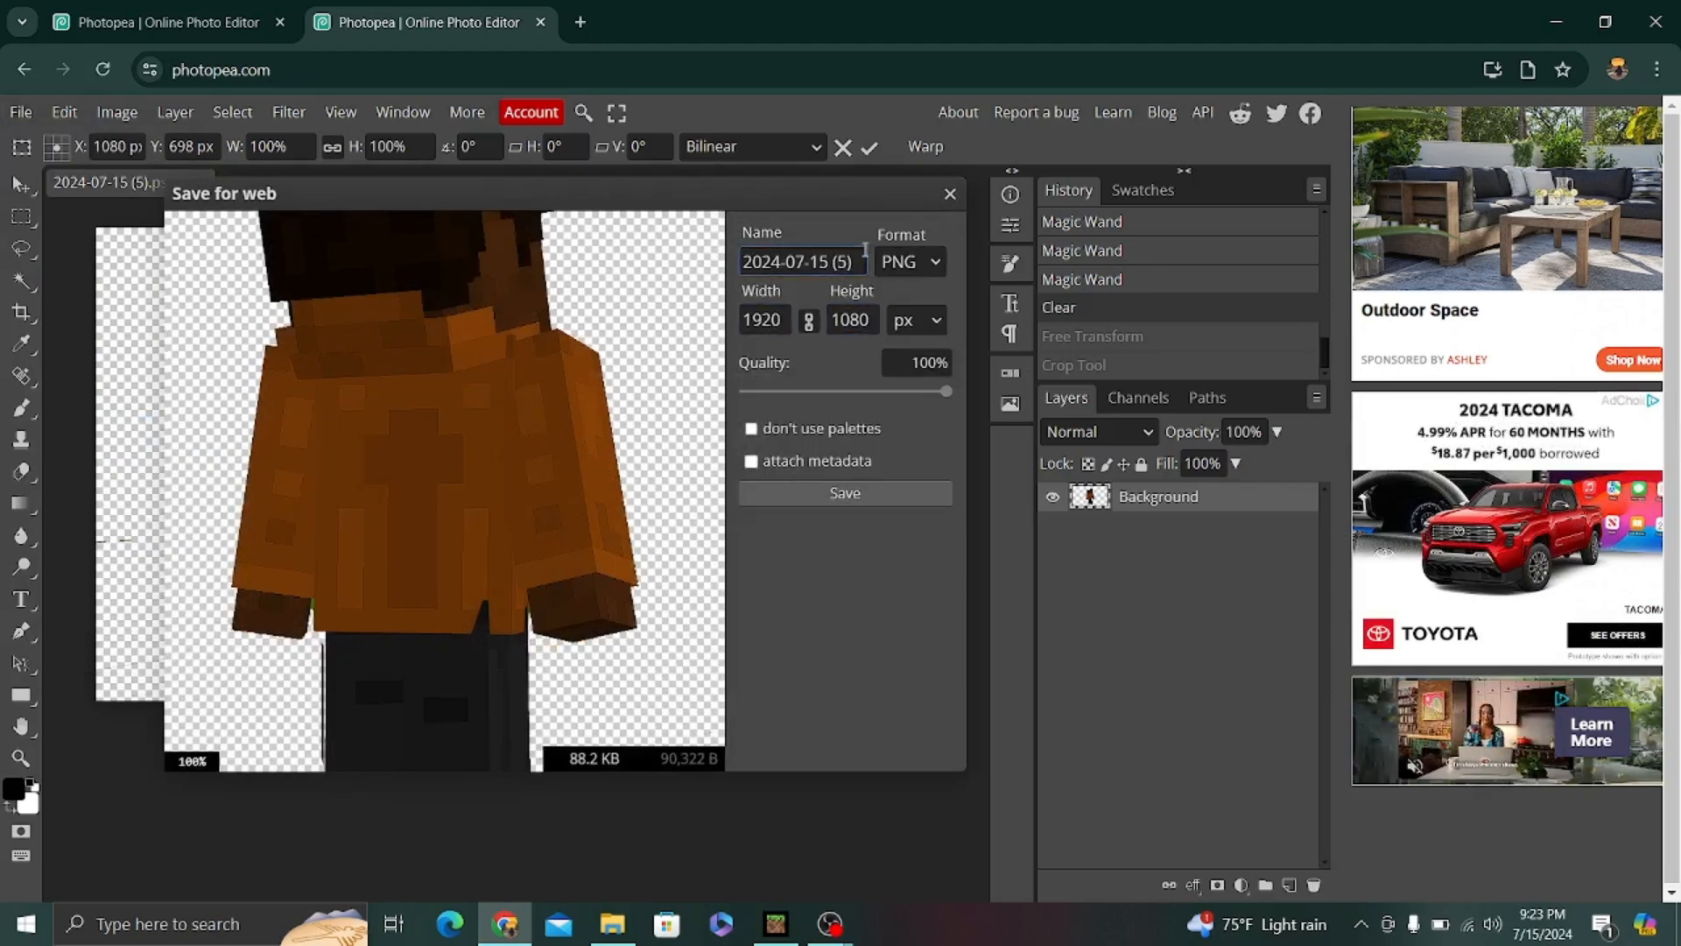
drag(865, 261, 776, 263)
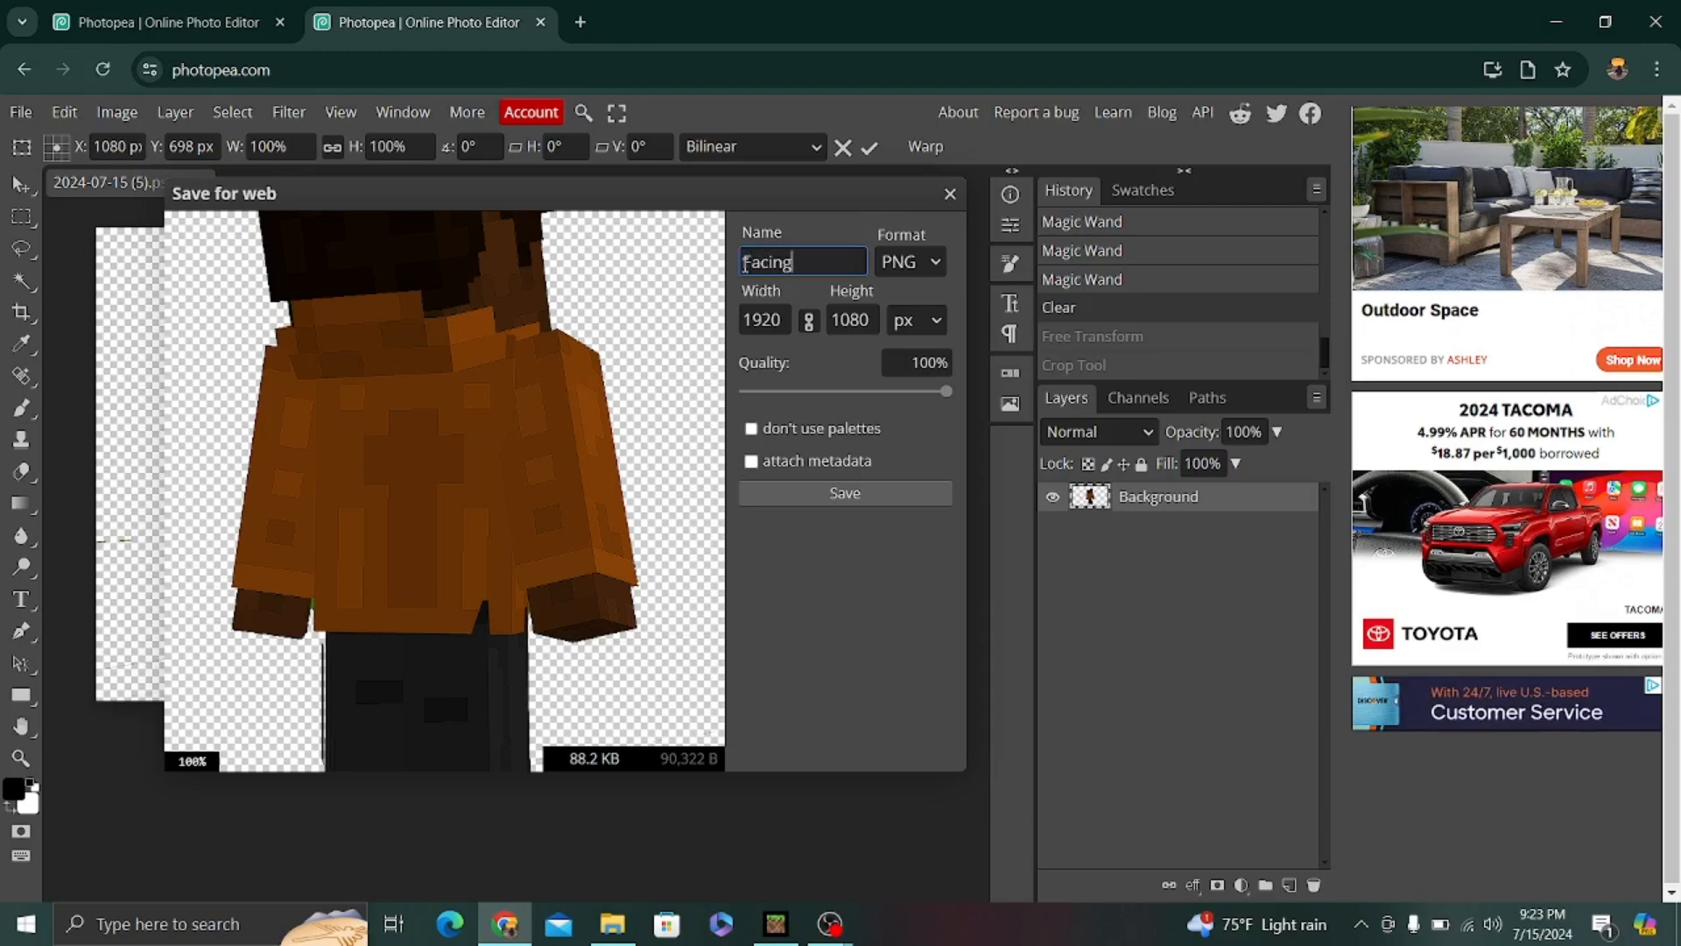
text(FacingBackward)
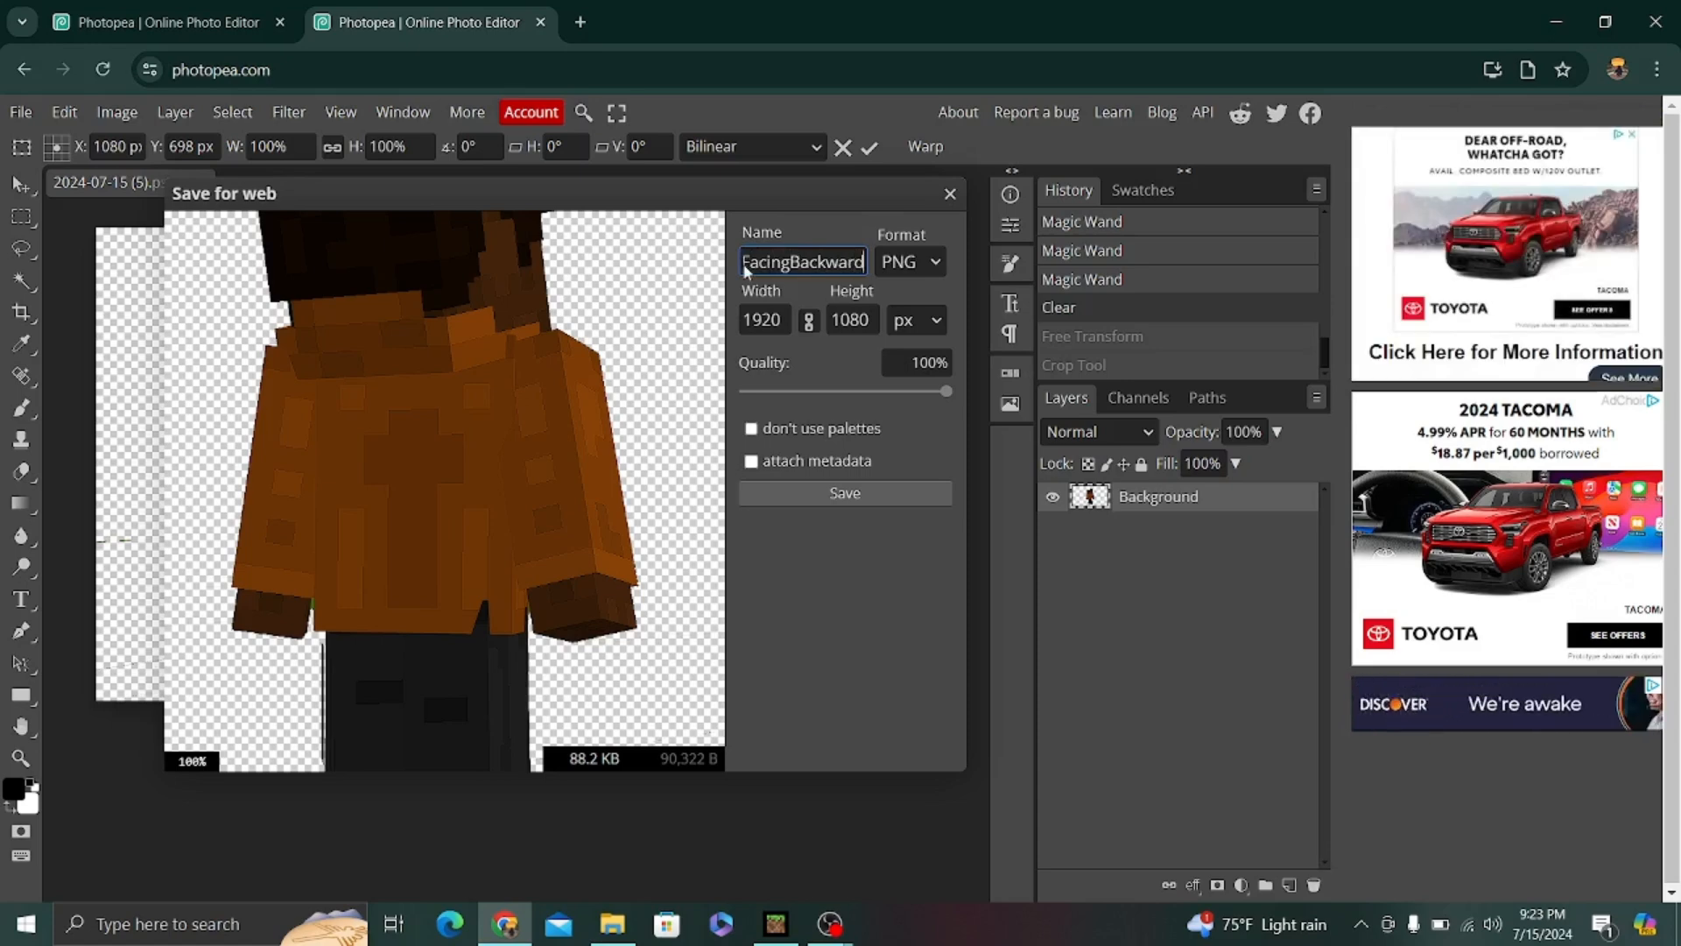
text(ss)
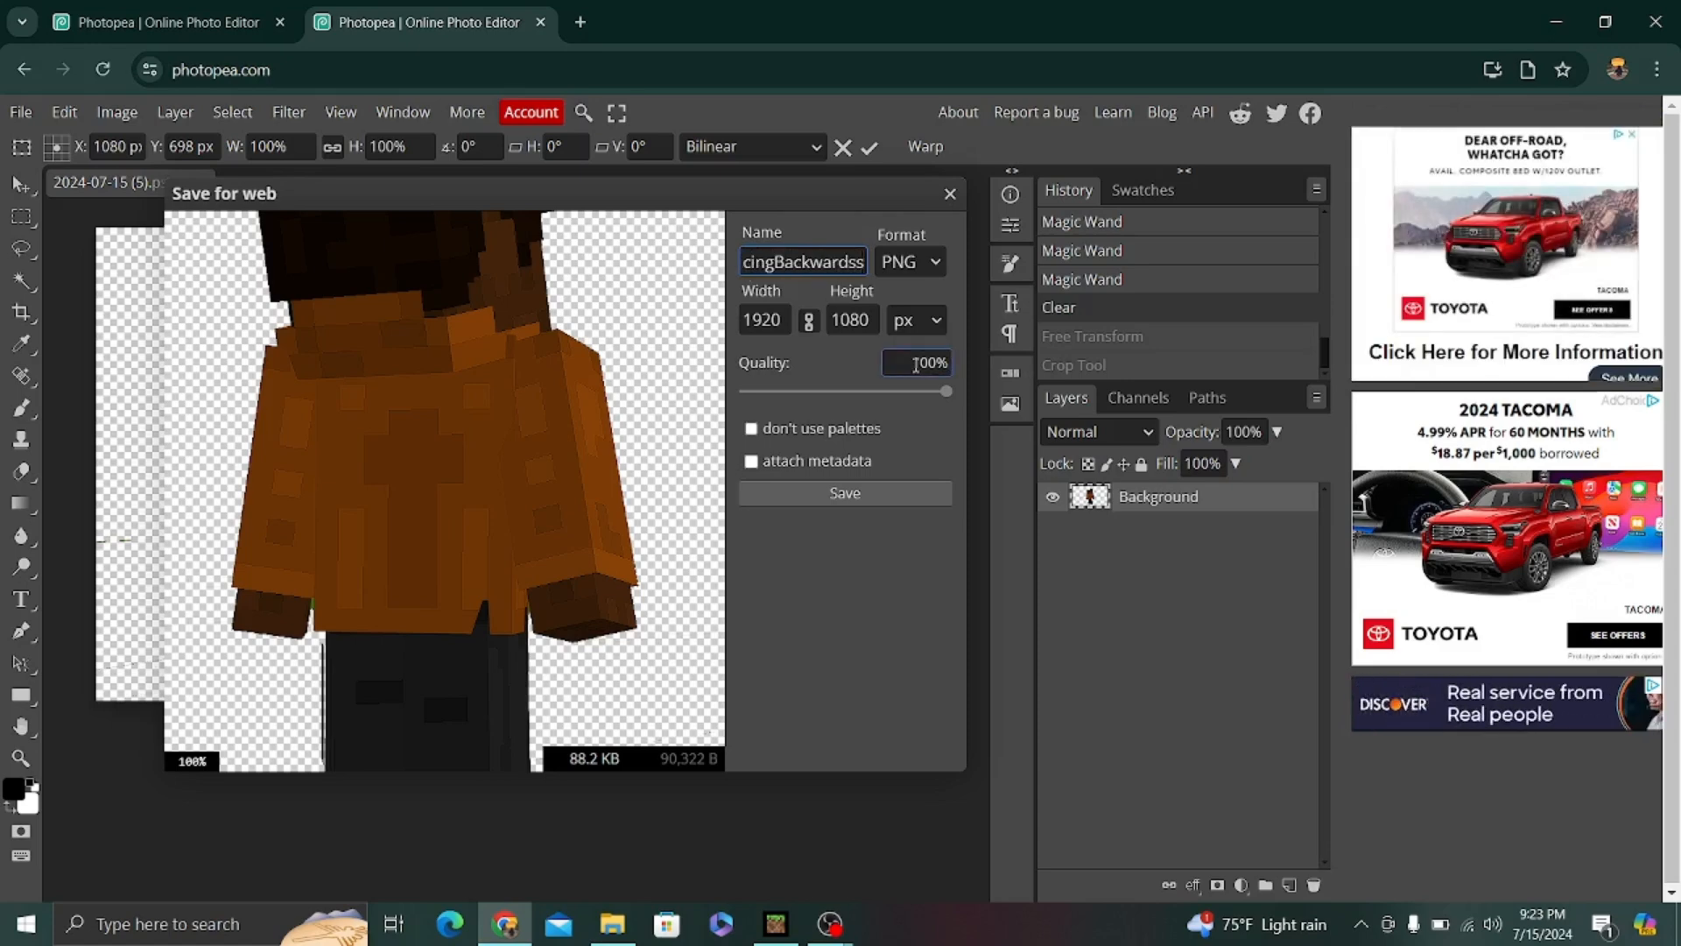
key(BackSpace)
text(1)
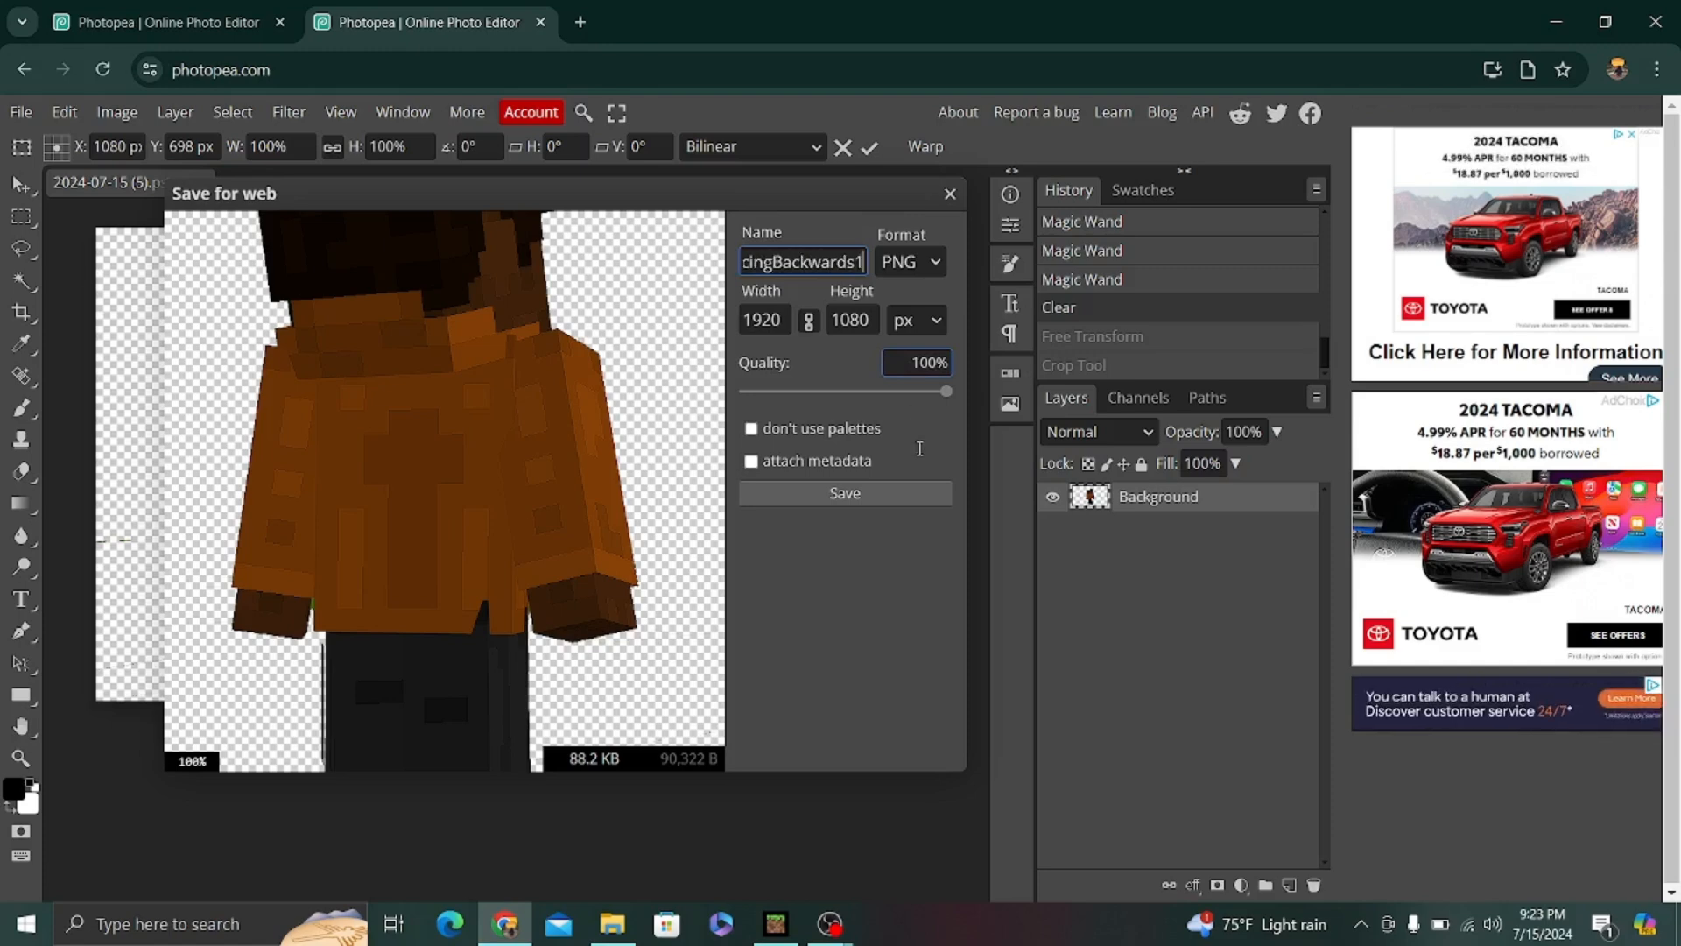
click(887, 492)
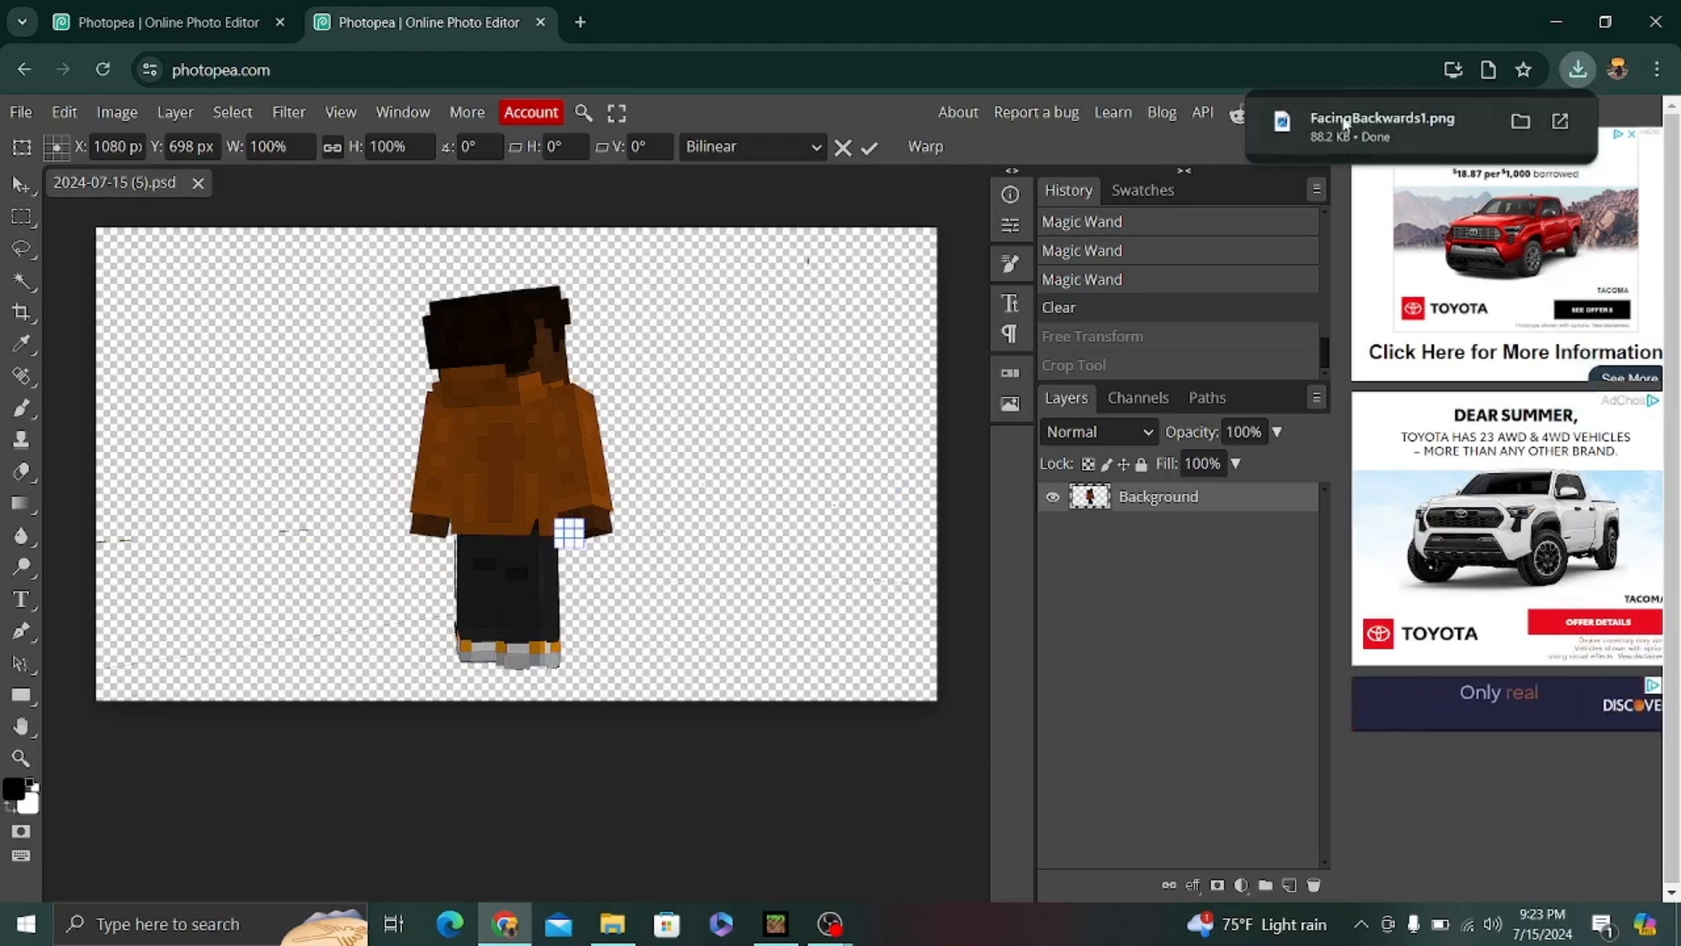
Step: Place the downloaded FacingBackwards1.png over the Technical Difficulties background in the first Photopea tab's document
click(221, 7)
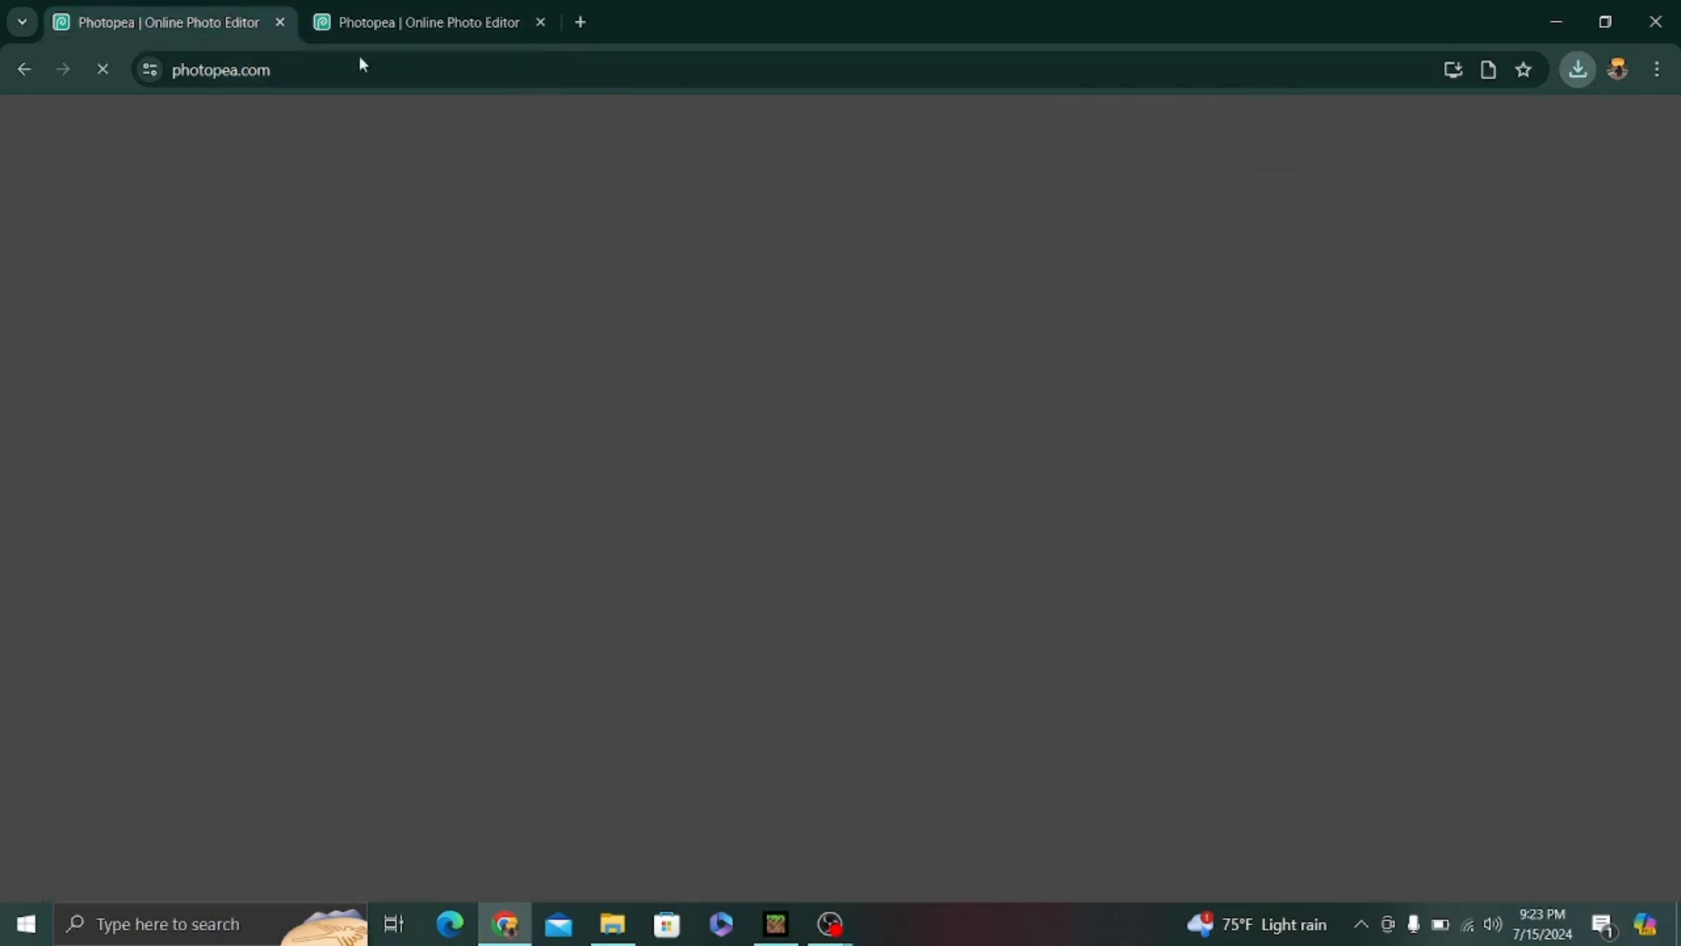
click(1579, 68)
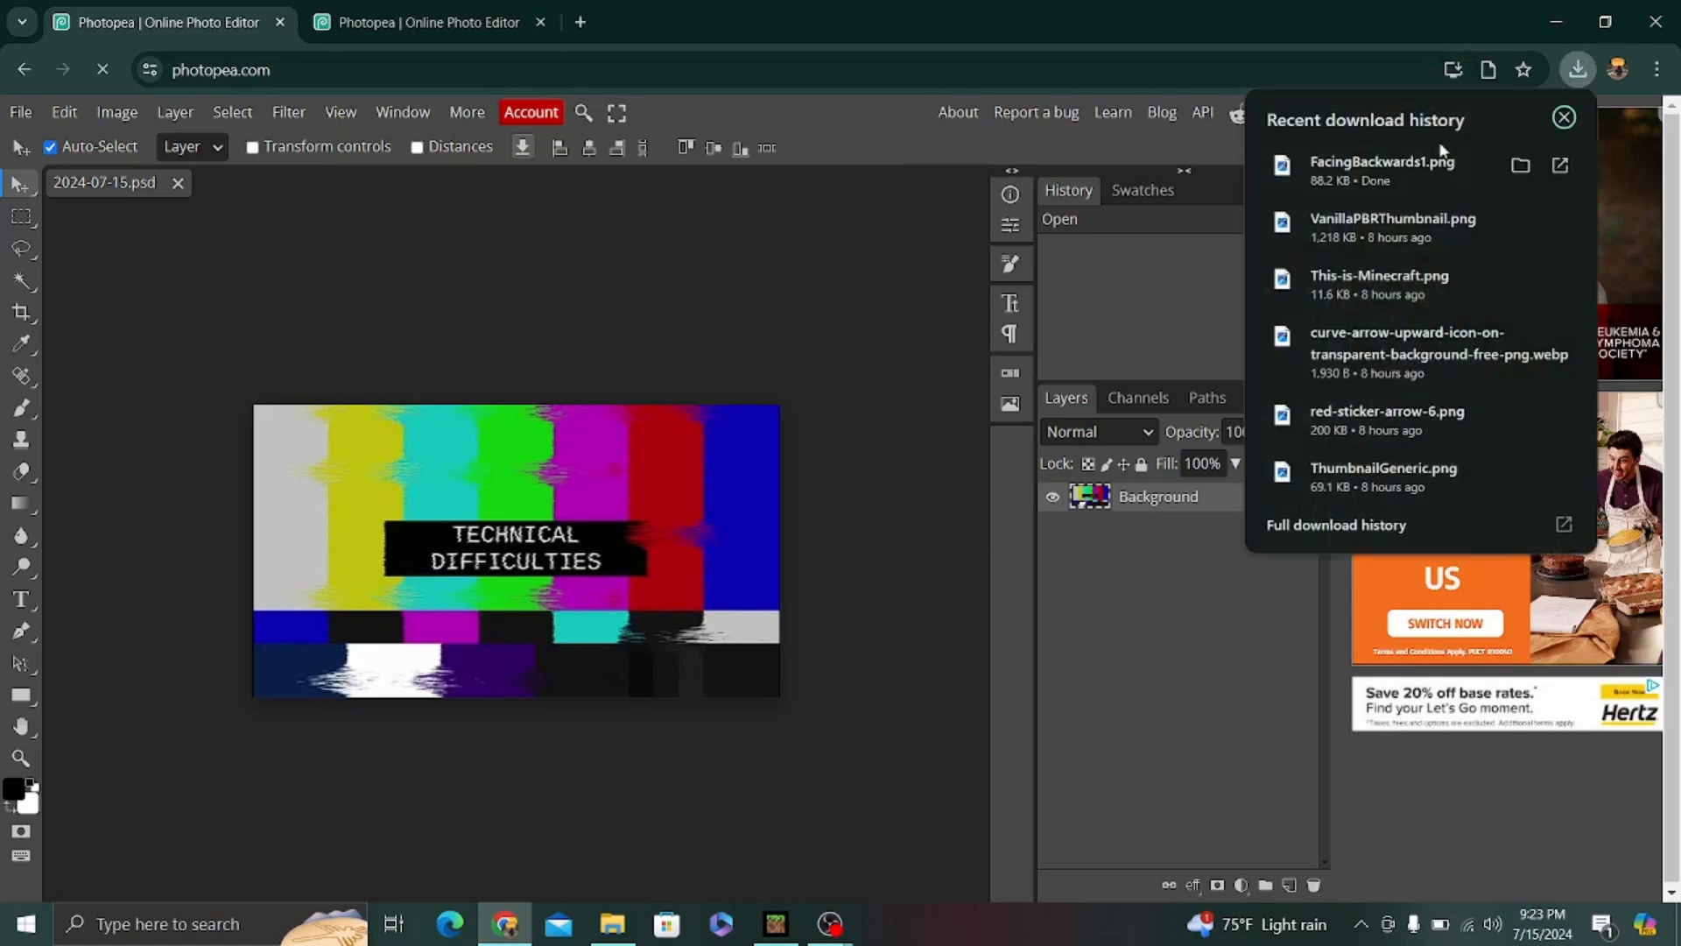
drag(1433, 168, 571, 550)
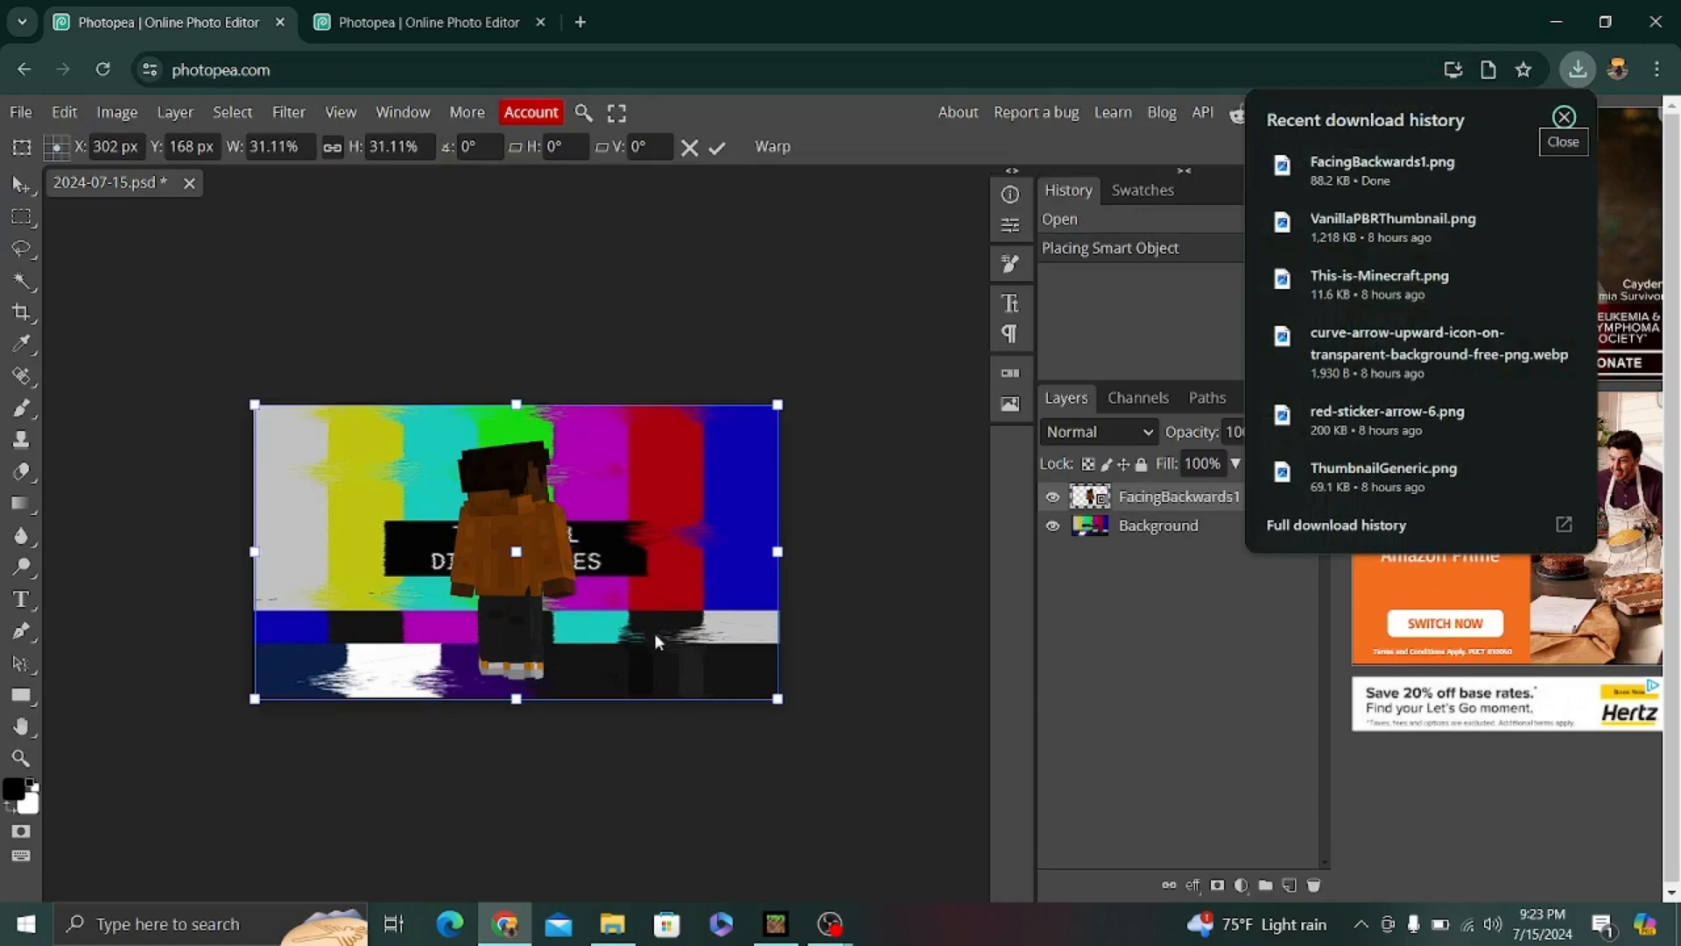
Step: Enable the Stroke and Drop Shadow layer styles on the FacingBackwards1 layer
click(175, 112)
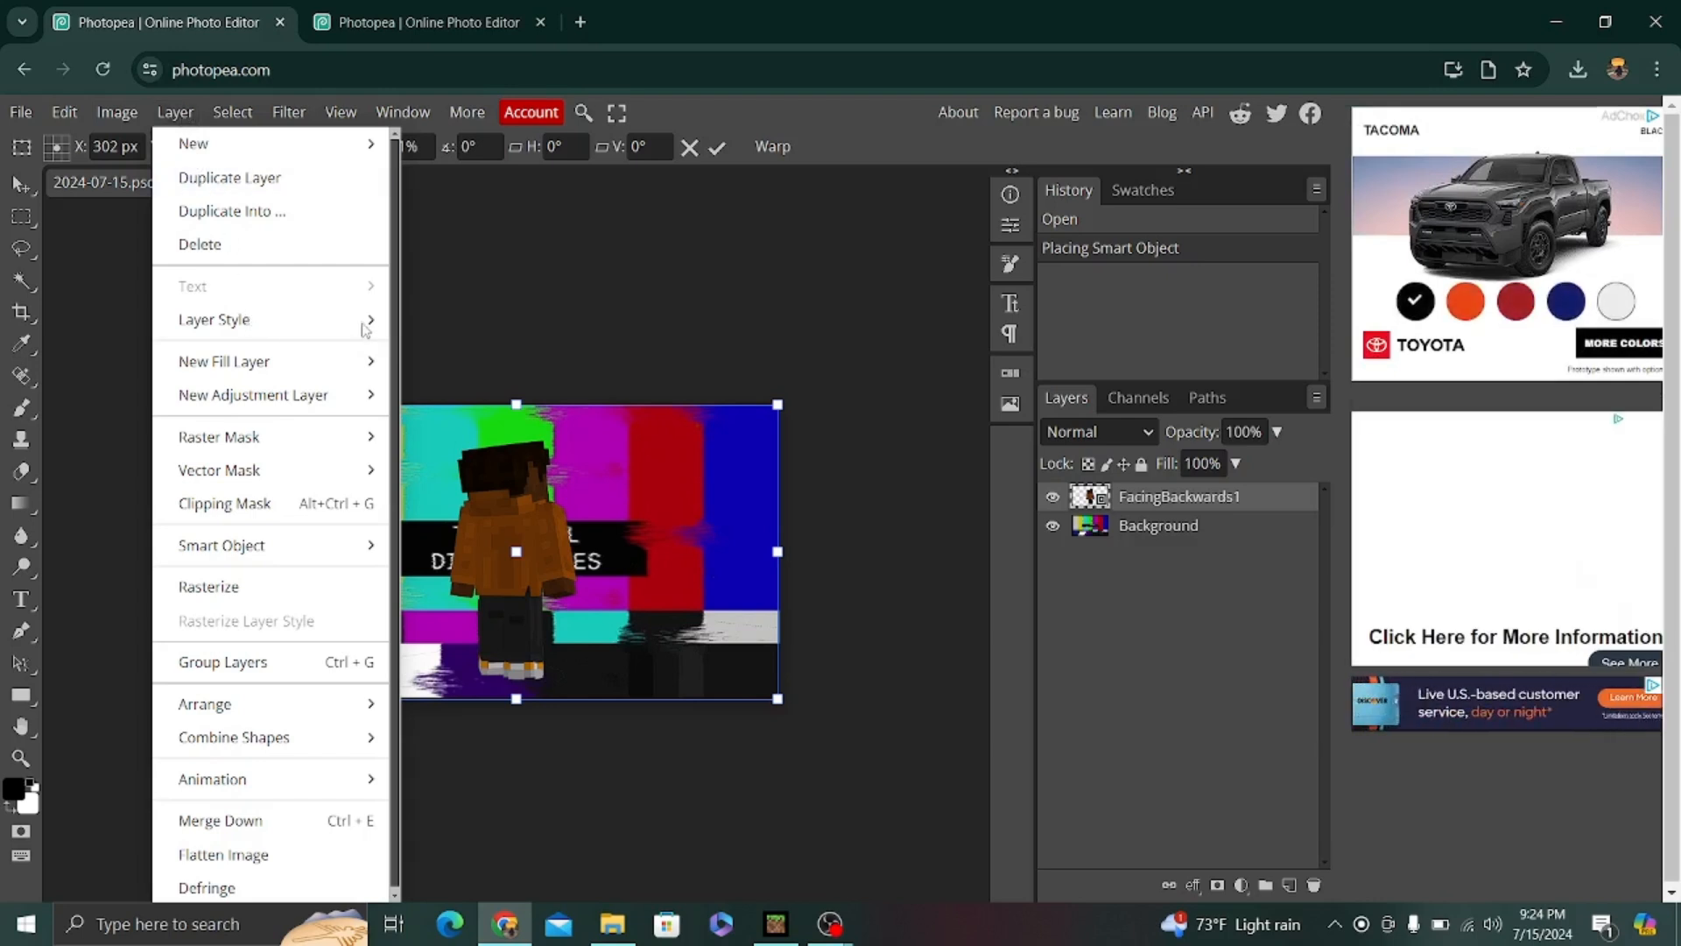
mouse_move(356, 327)
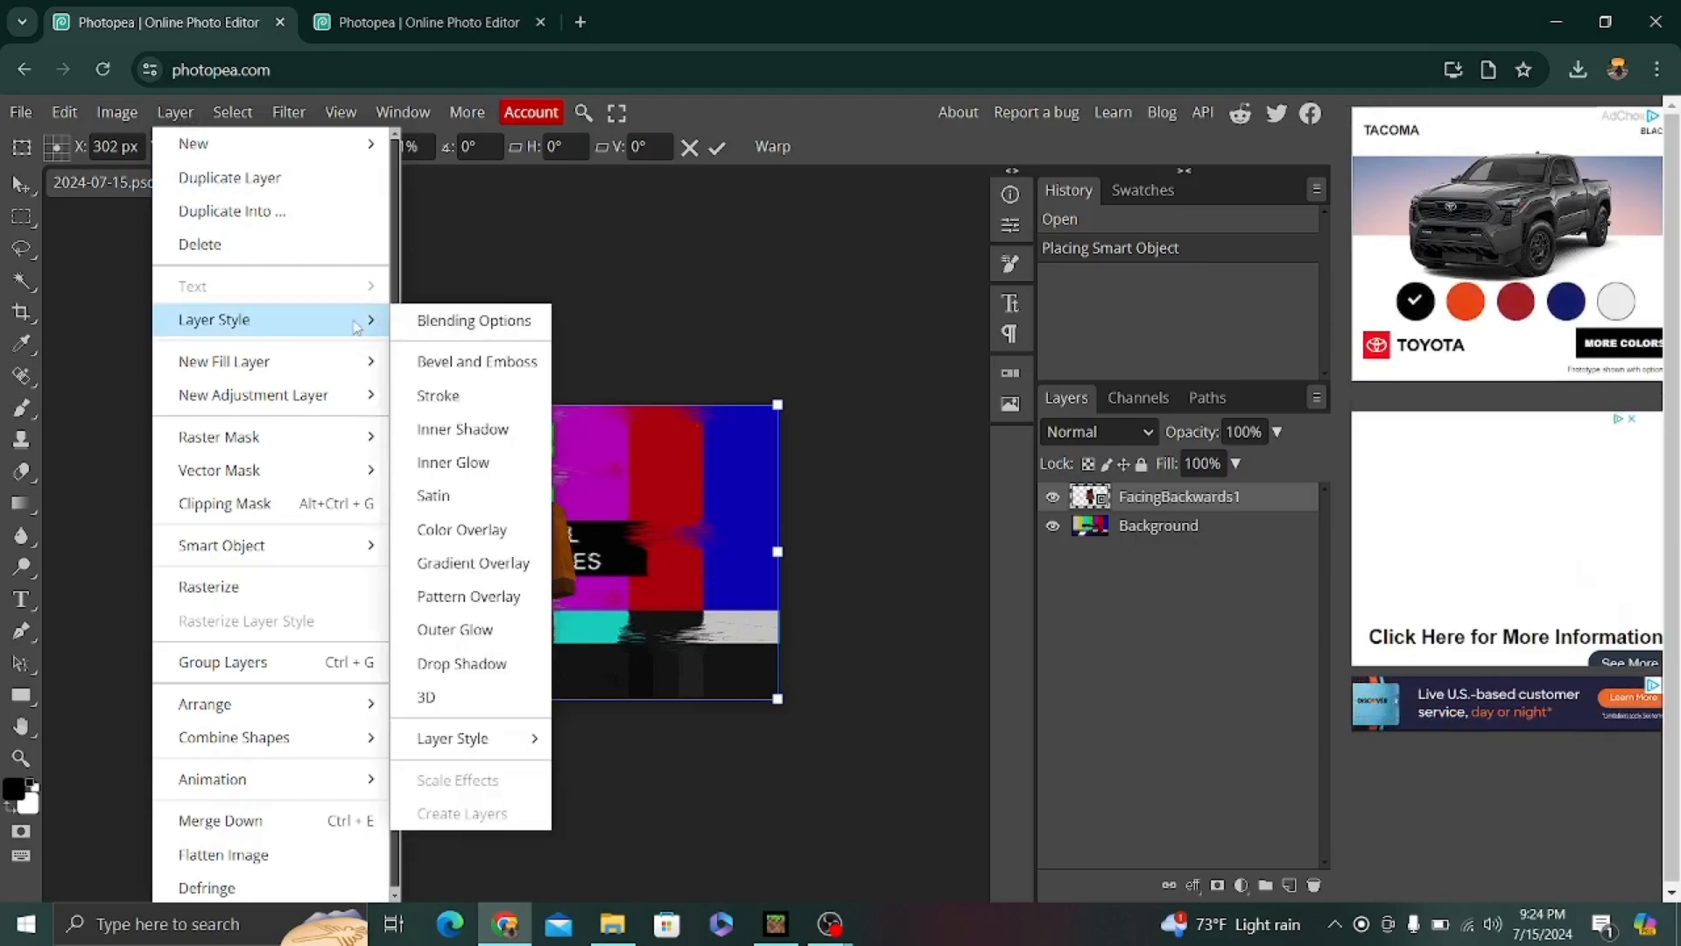
click(465, 323)
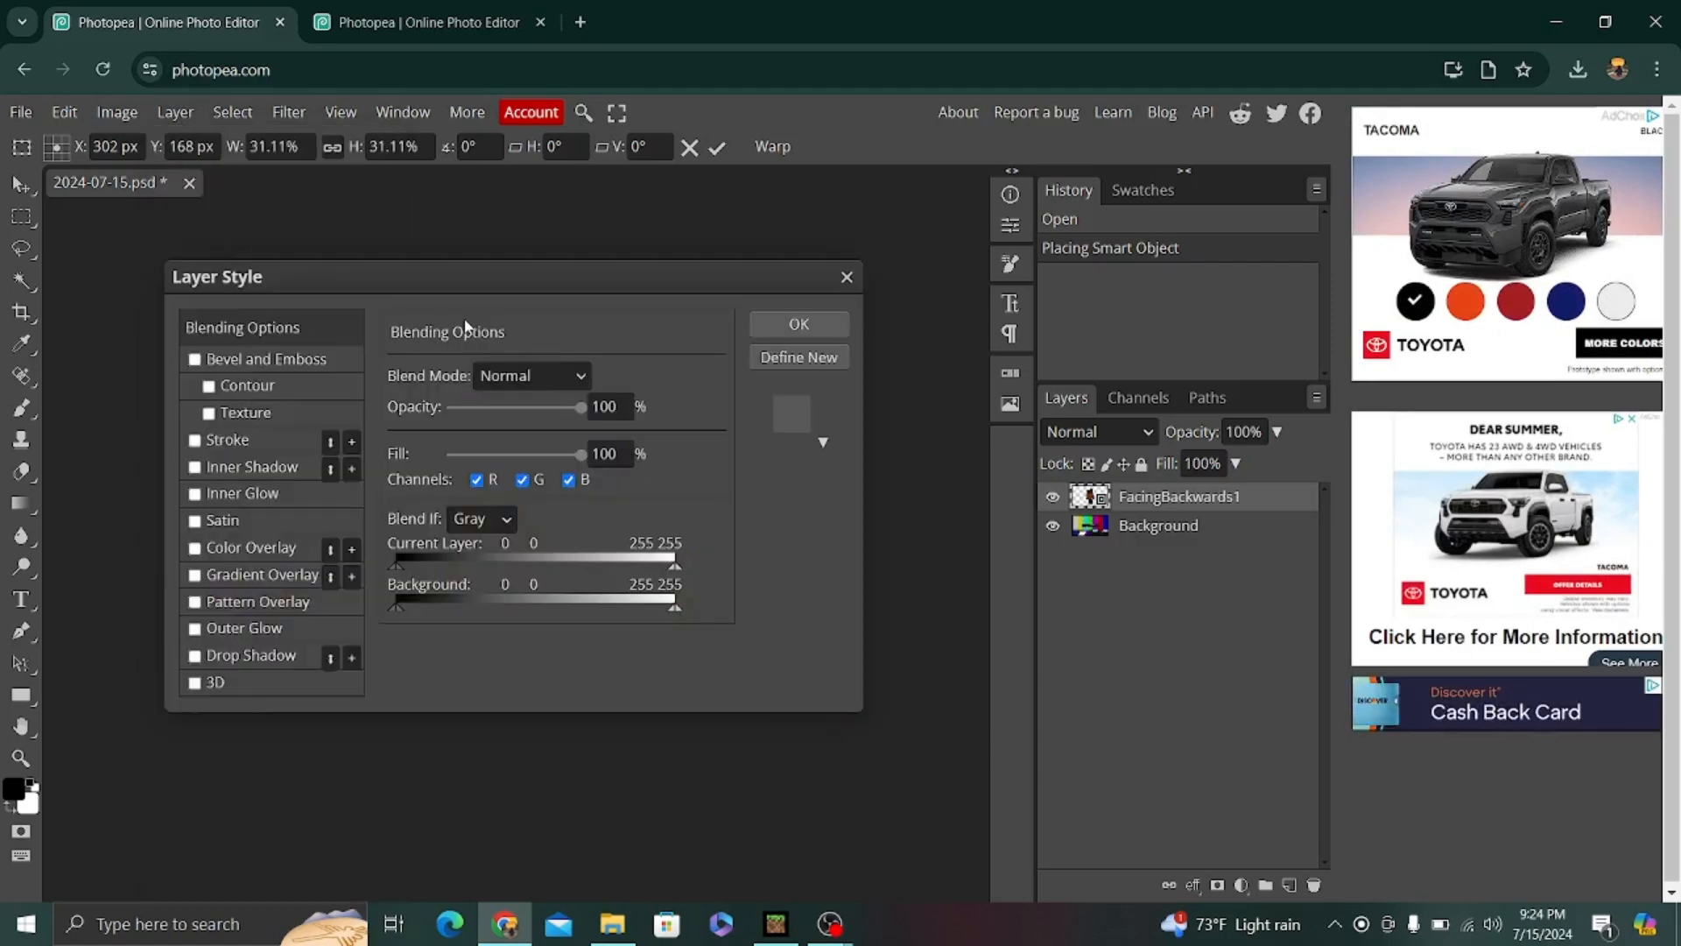
click(194, 440)
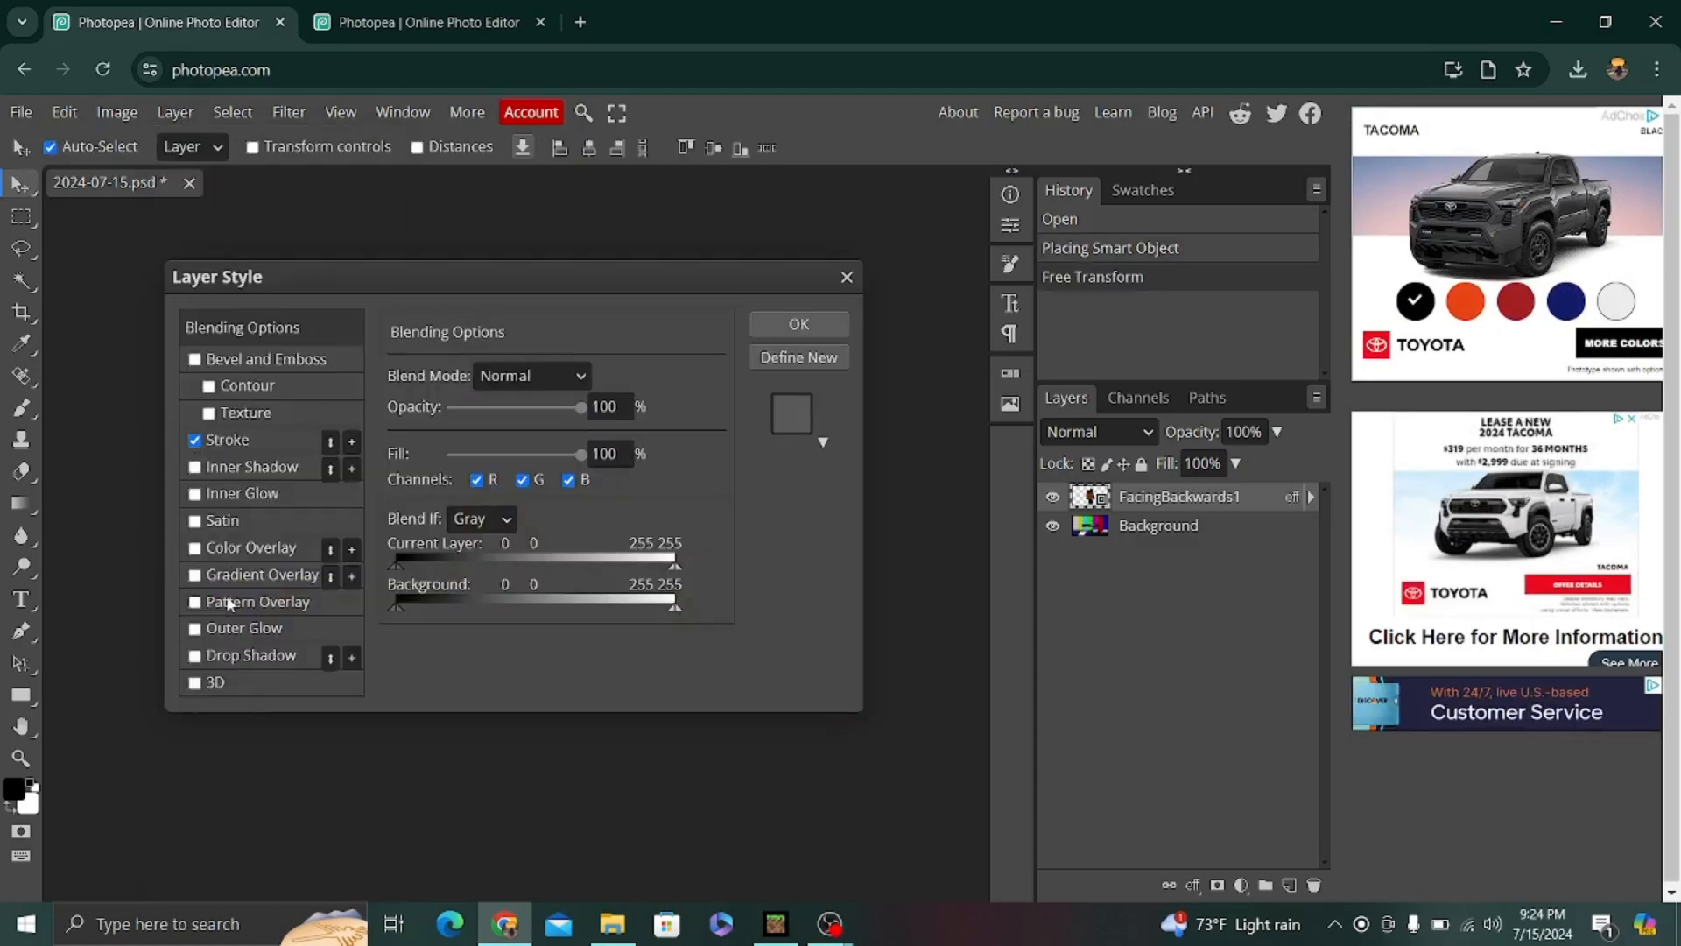
click(195, 657)
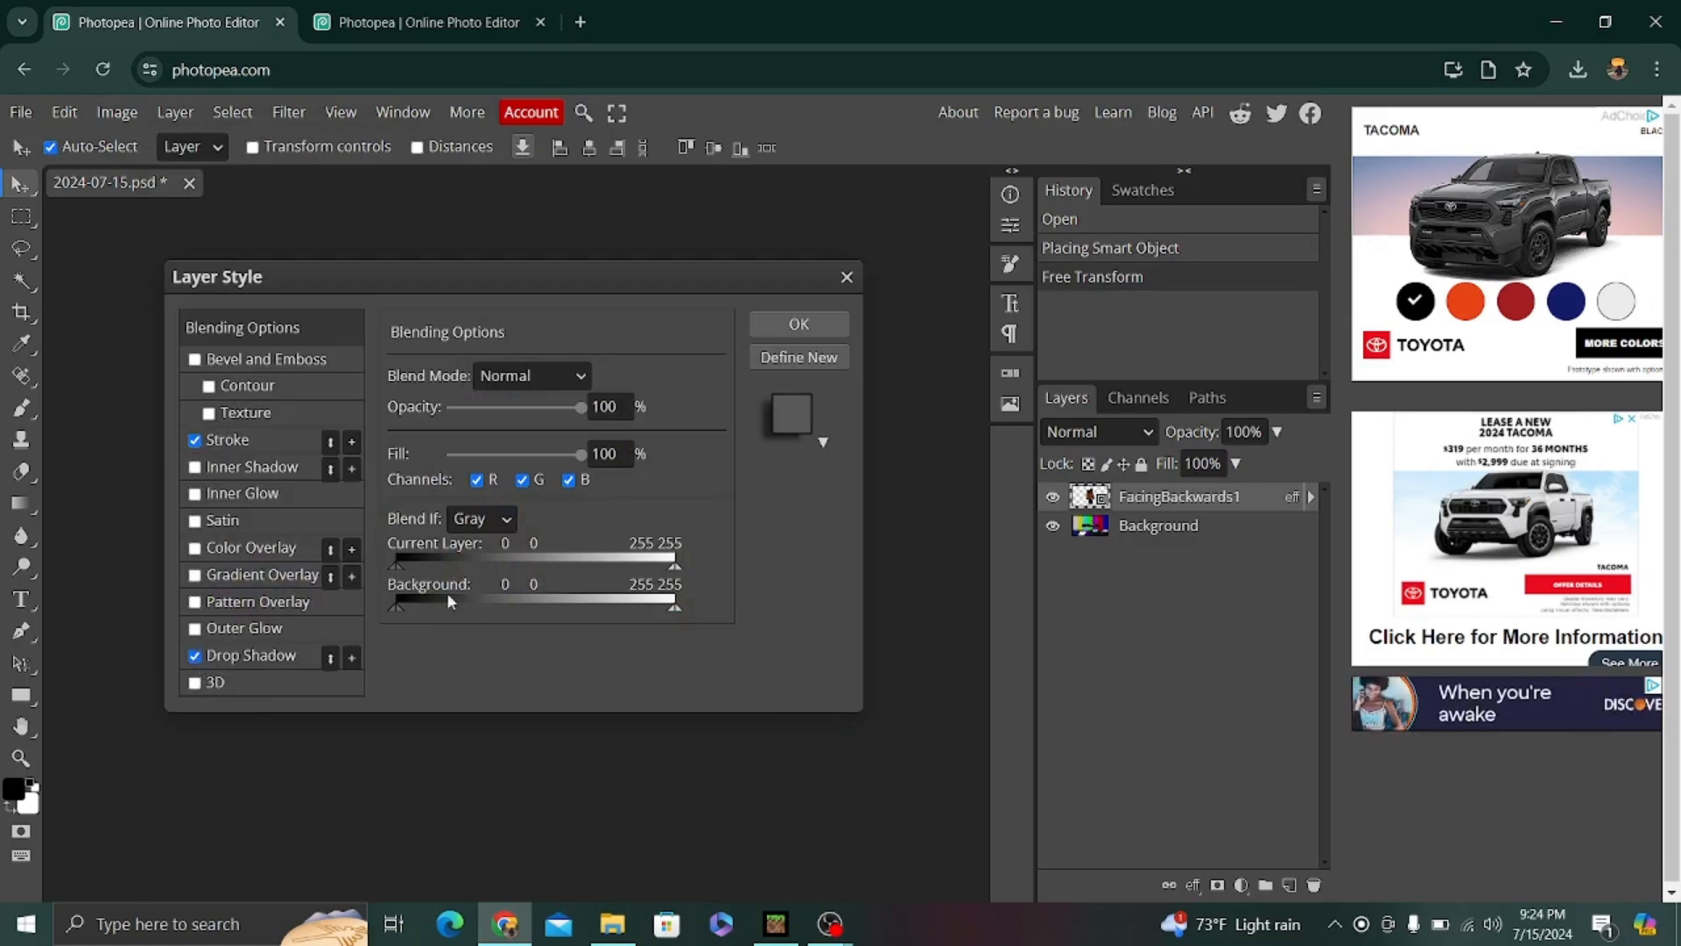
Step: Set the stroke color of the character layer to white (ffffff)
click(228, 443)
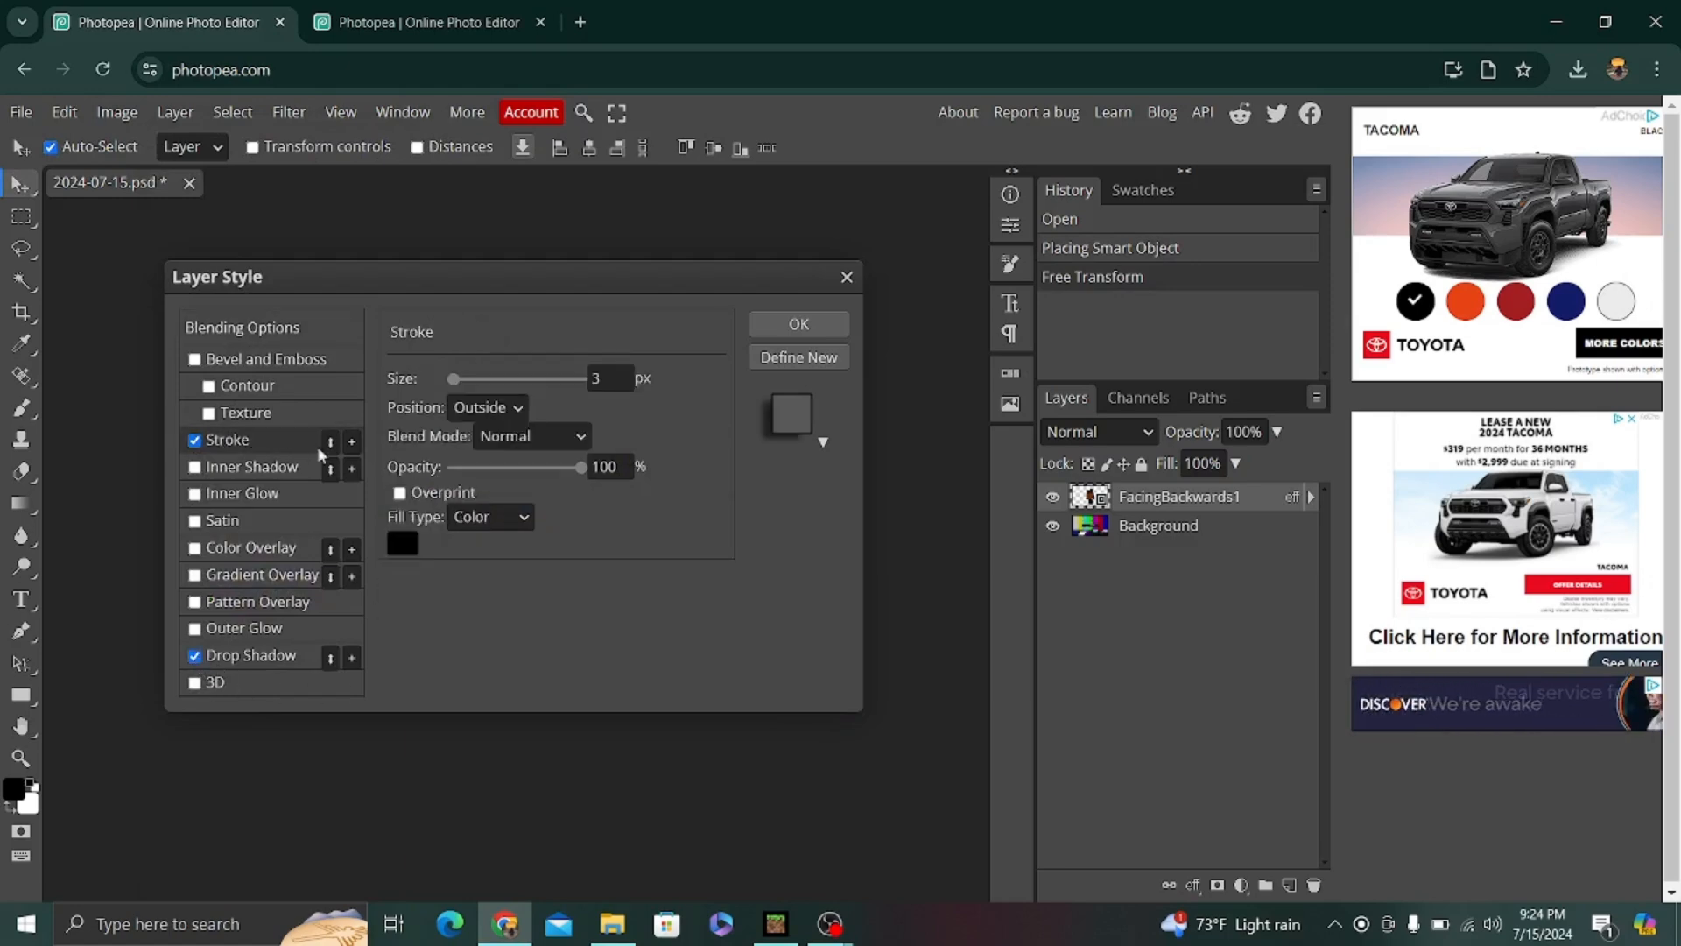
click(392, 551)
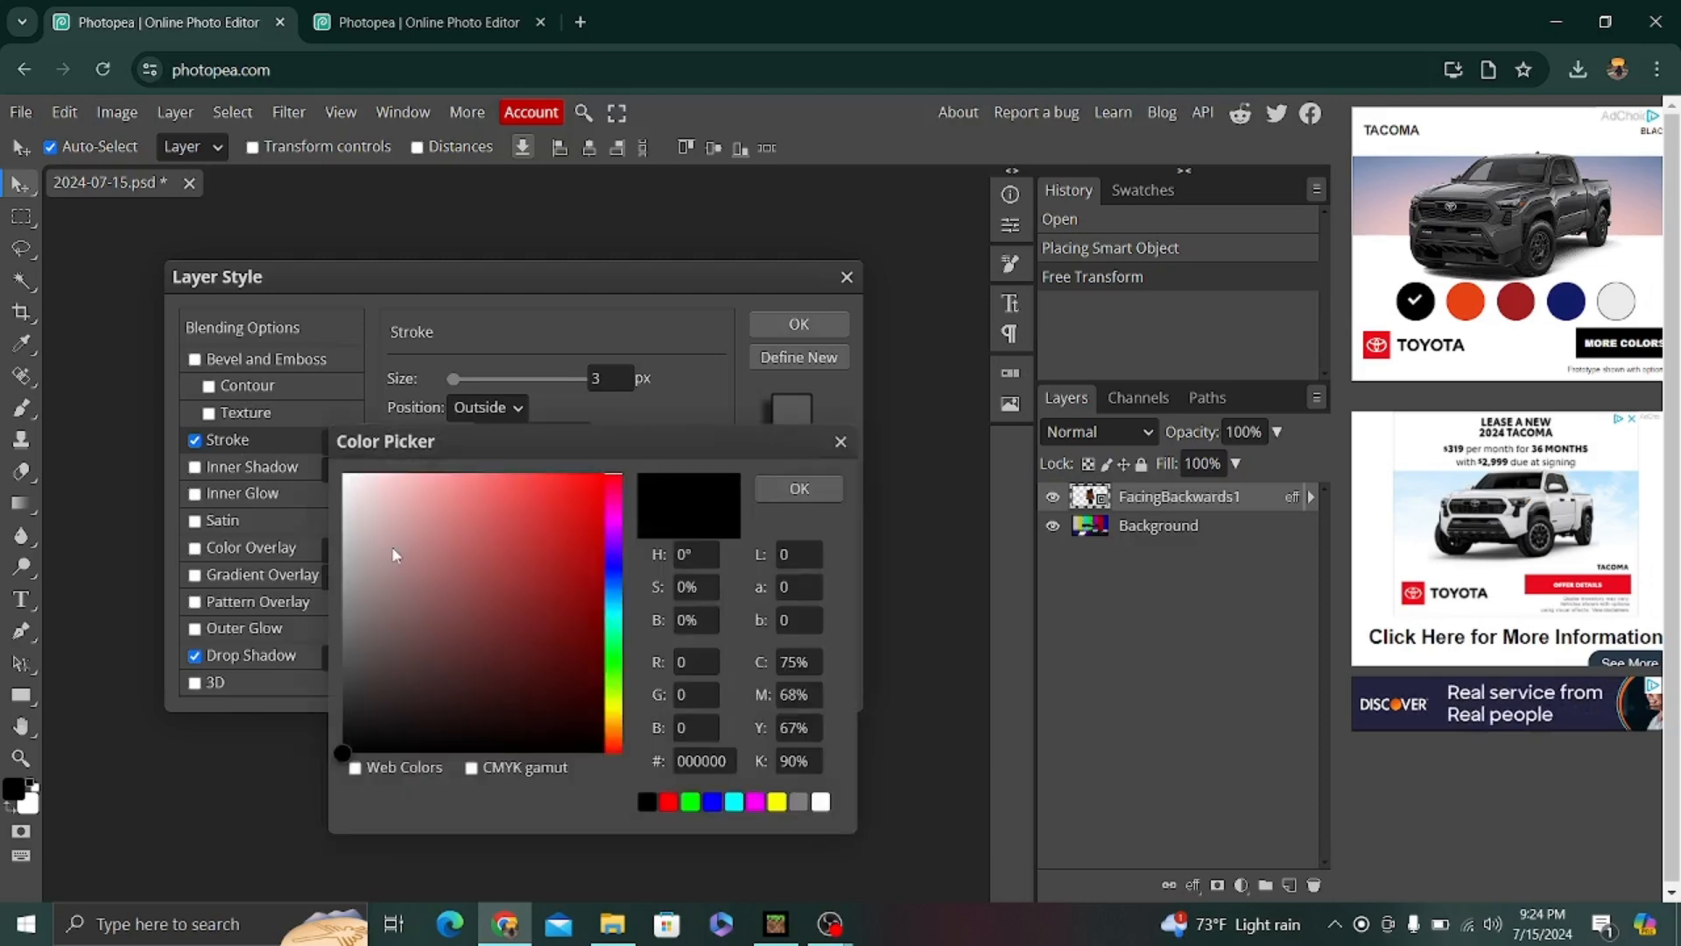
mouse_move(390, 552)
mouse_down()
mouse_move(340, 479)
mouse_move(308, 474)
mouse_up()
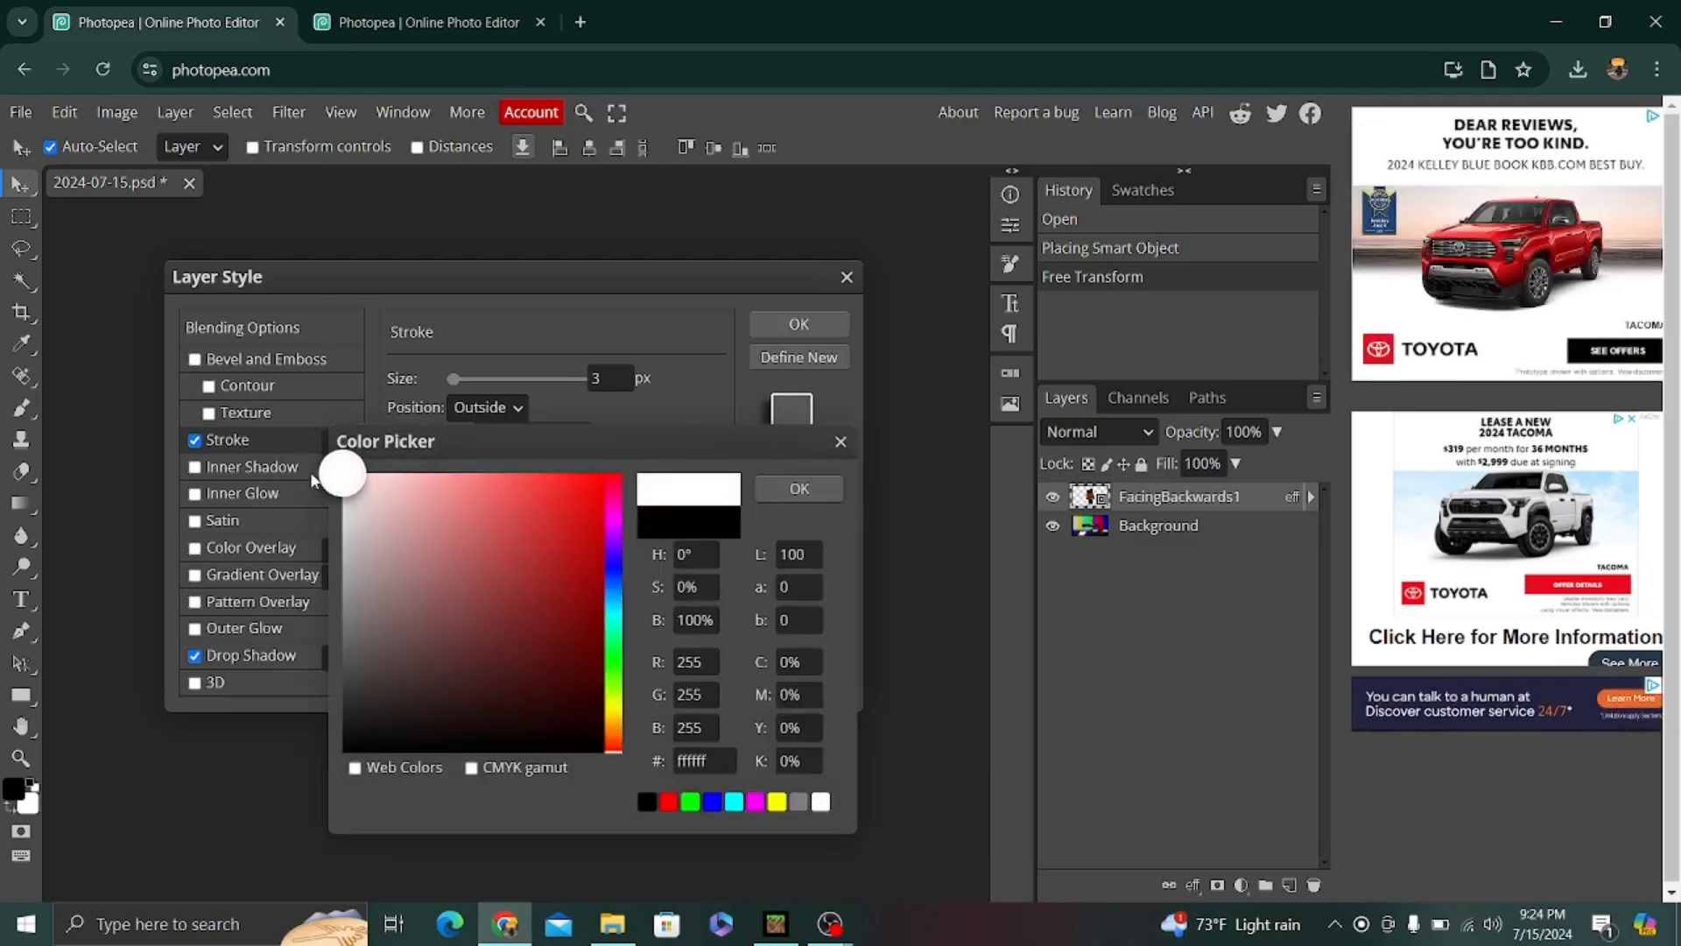
click(799, 493)
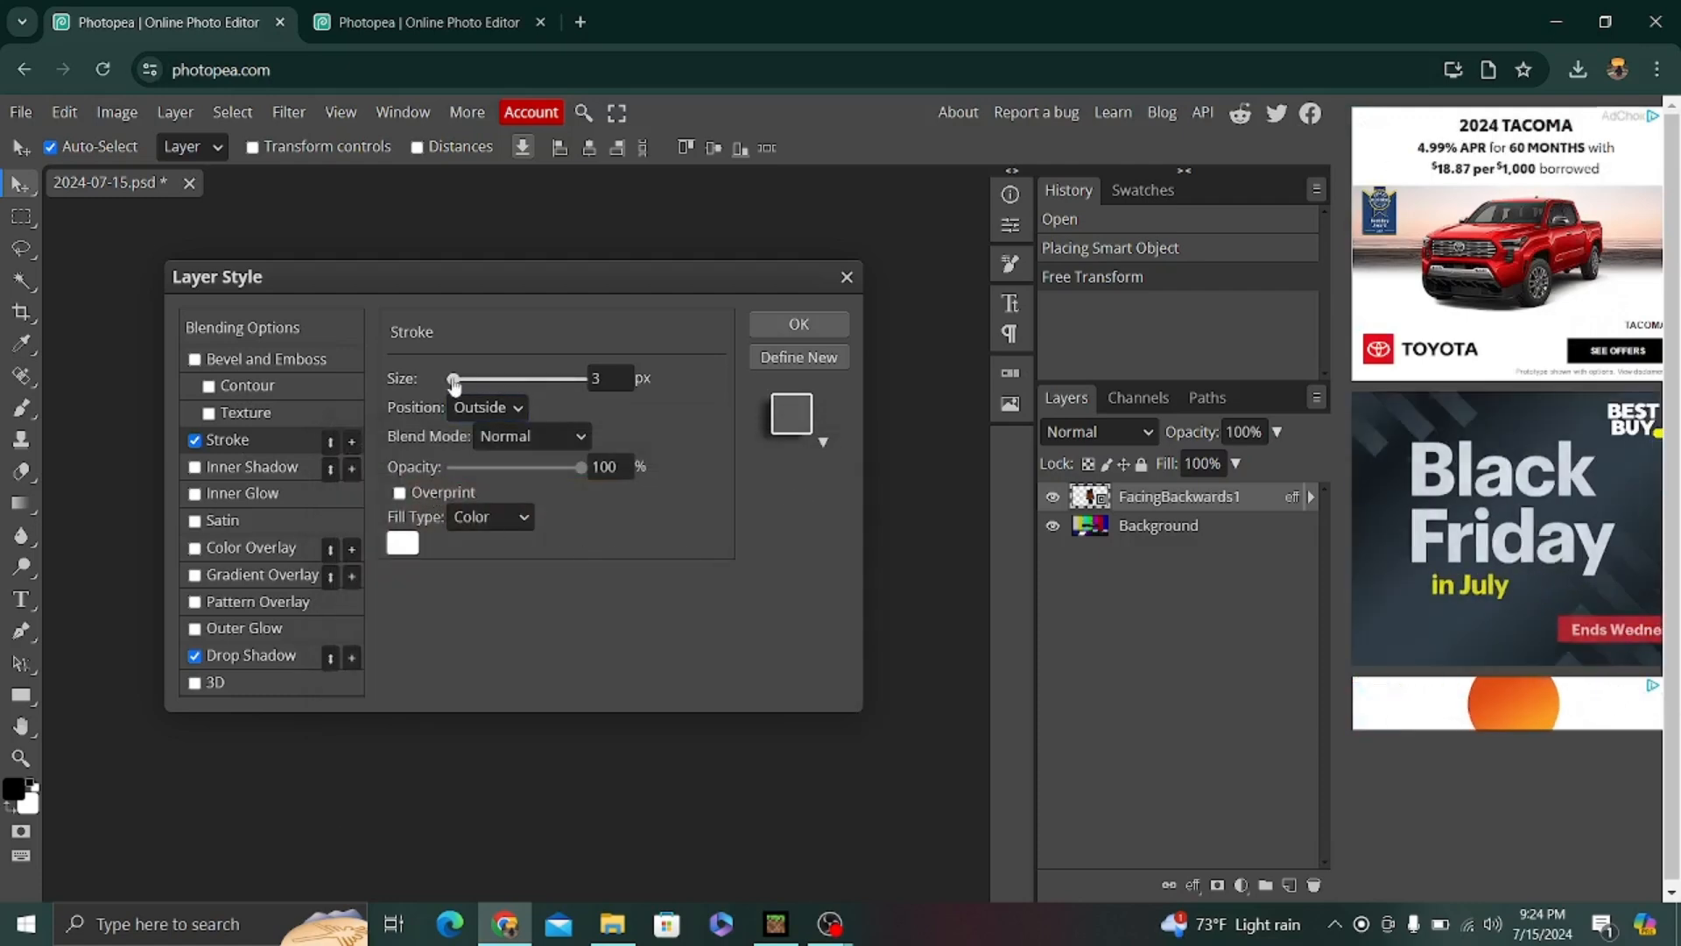
Step: Set the character layer's stroke size to 10 px and apply the layer style
drag(454, 383, 462, 386)
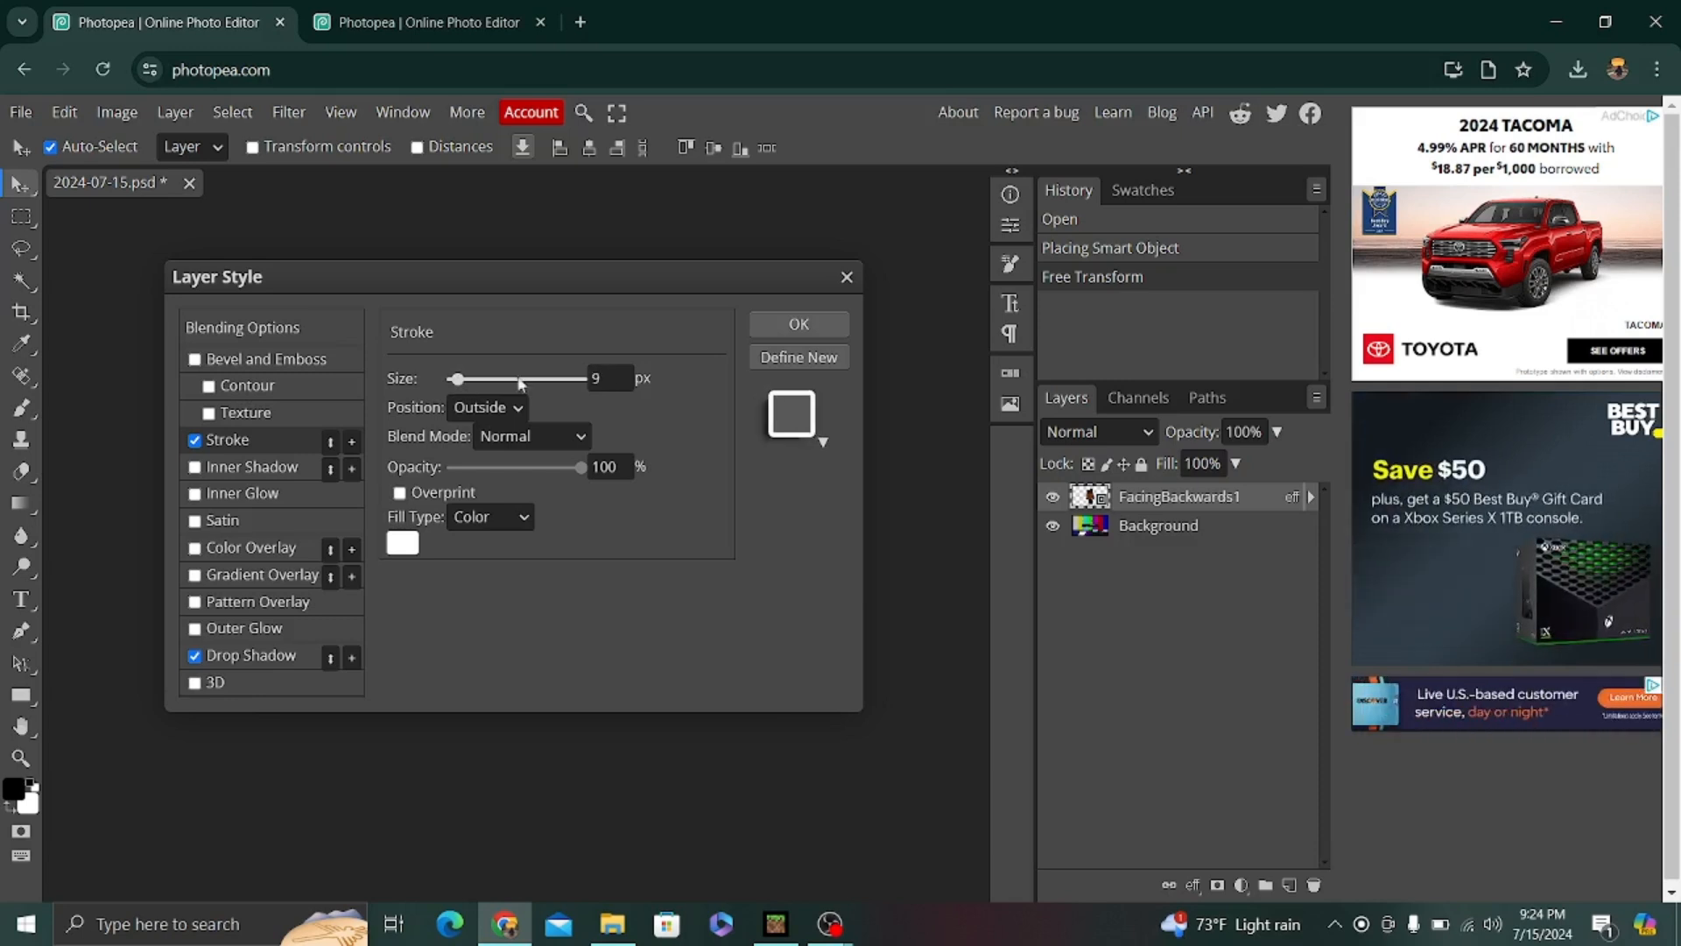
click(611, 369)
text(8)
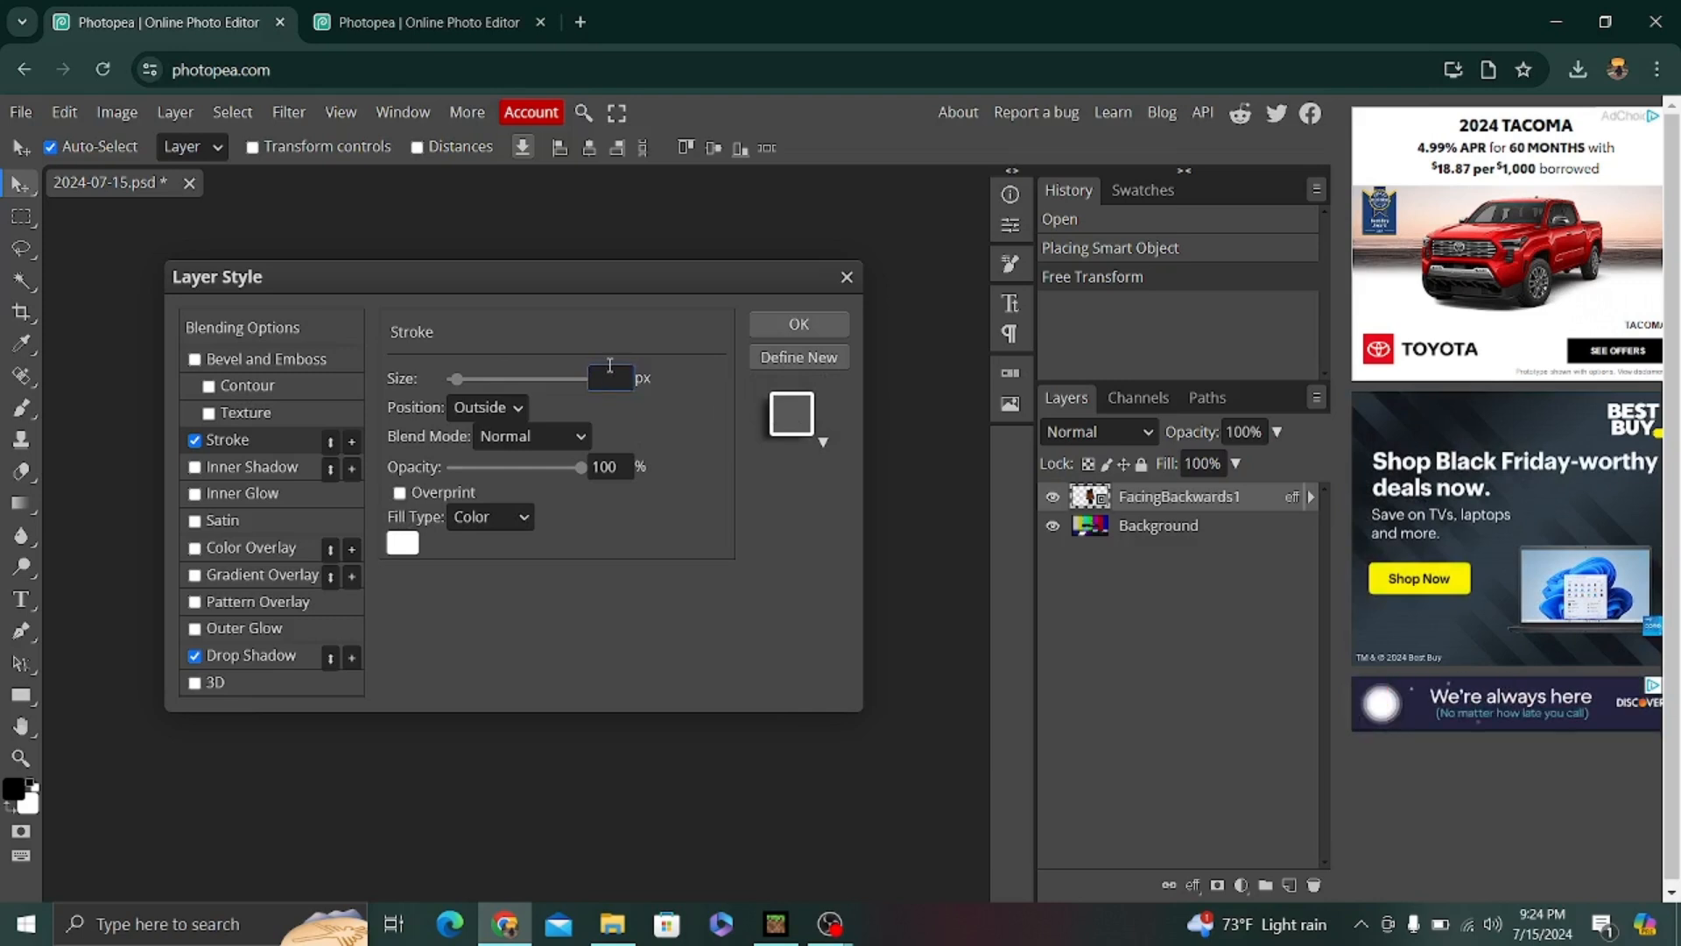
text(10)
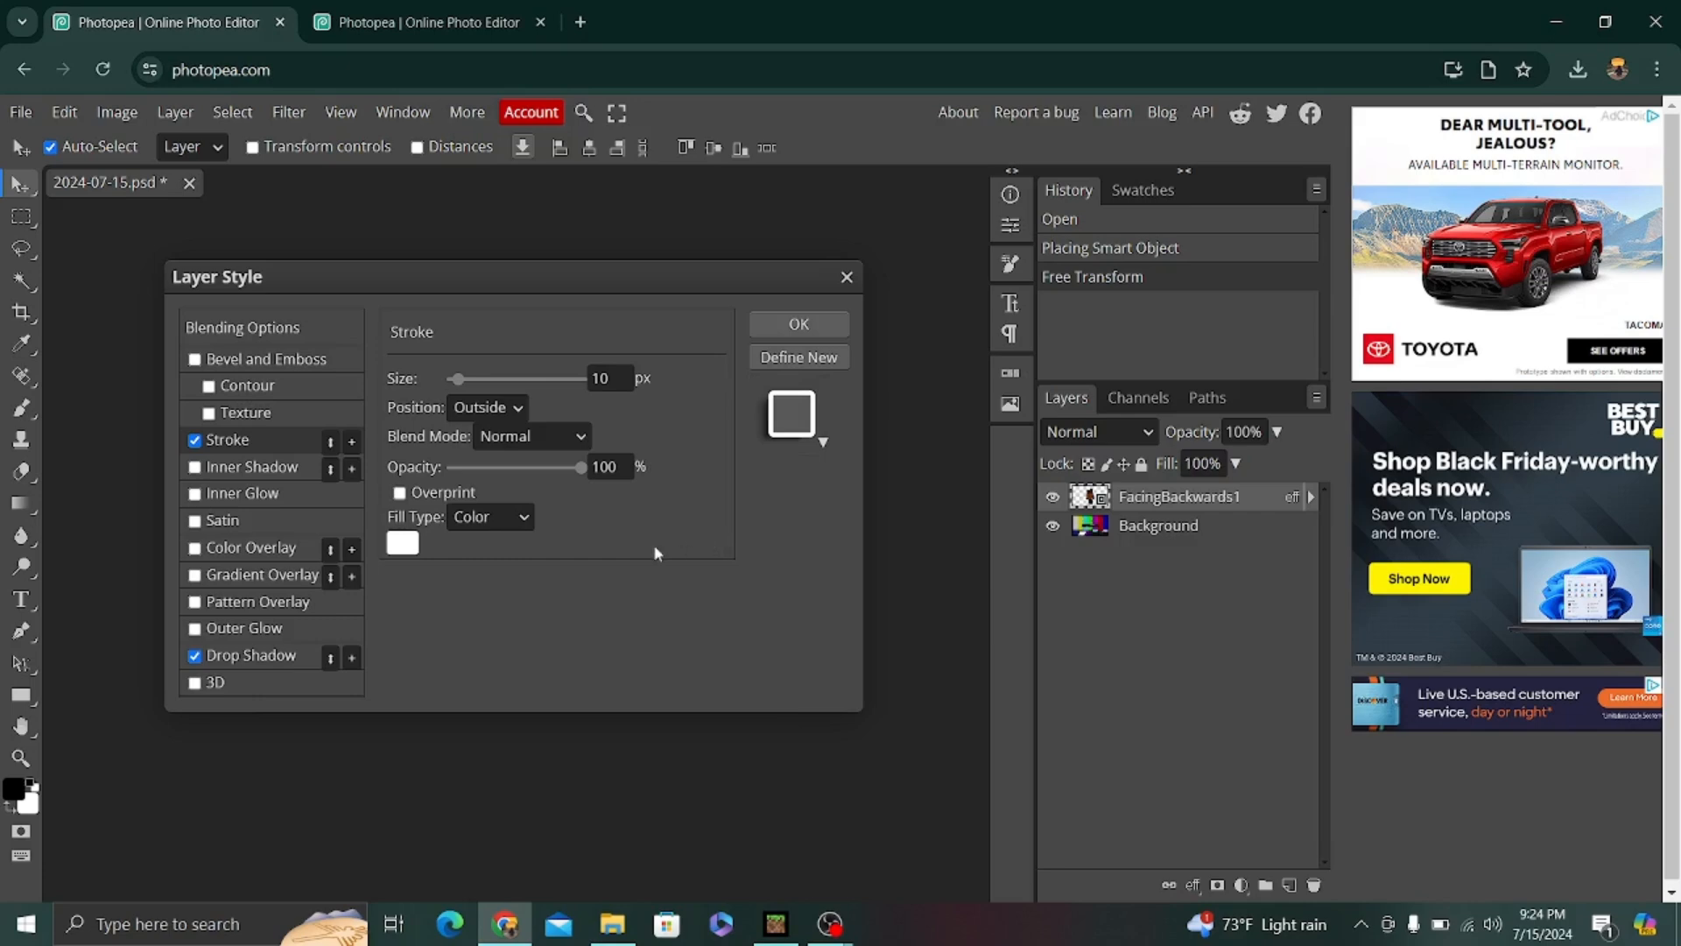
click(778, 325)
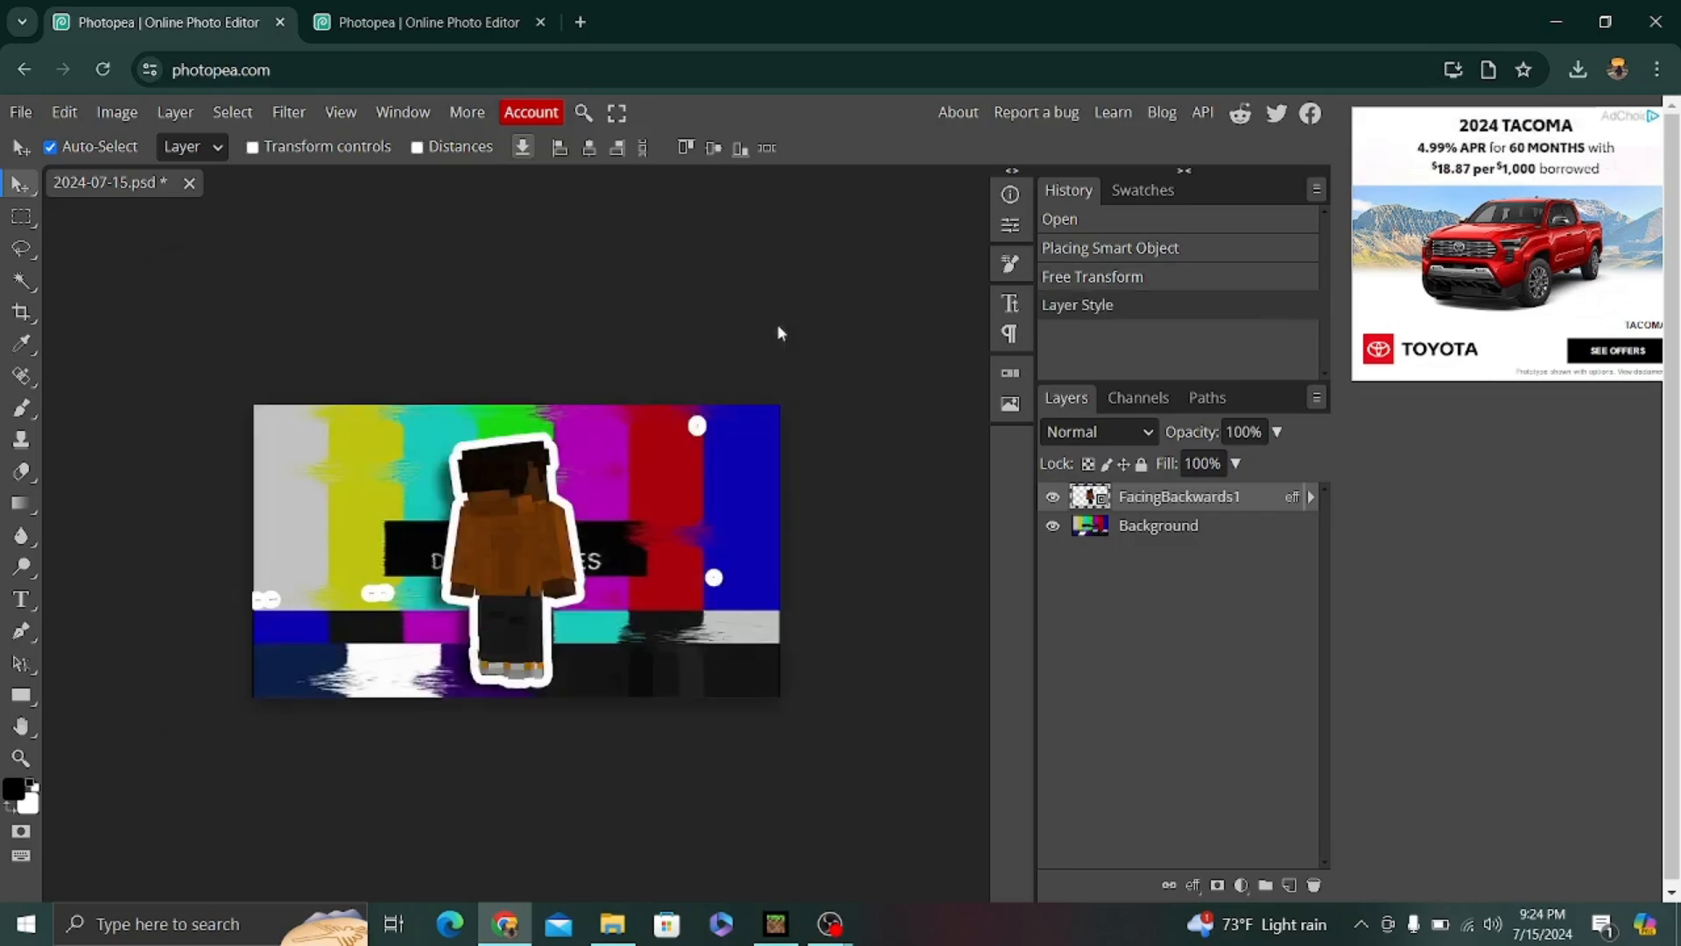
Step: Flip the character horizontally with Free Transform, shrink it and place it in the lower-right corner of the canvas
drag(489, 582, 538, 576)
key(ctrl+t)
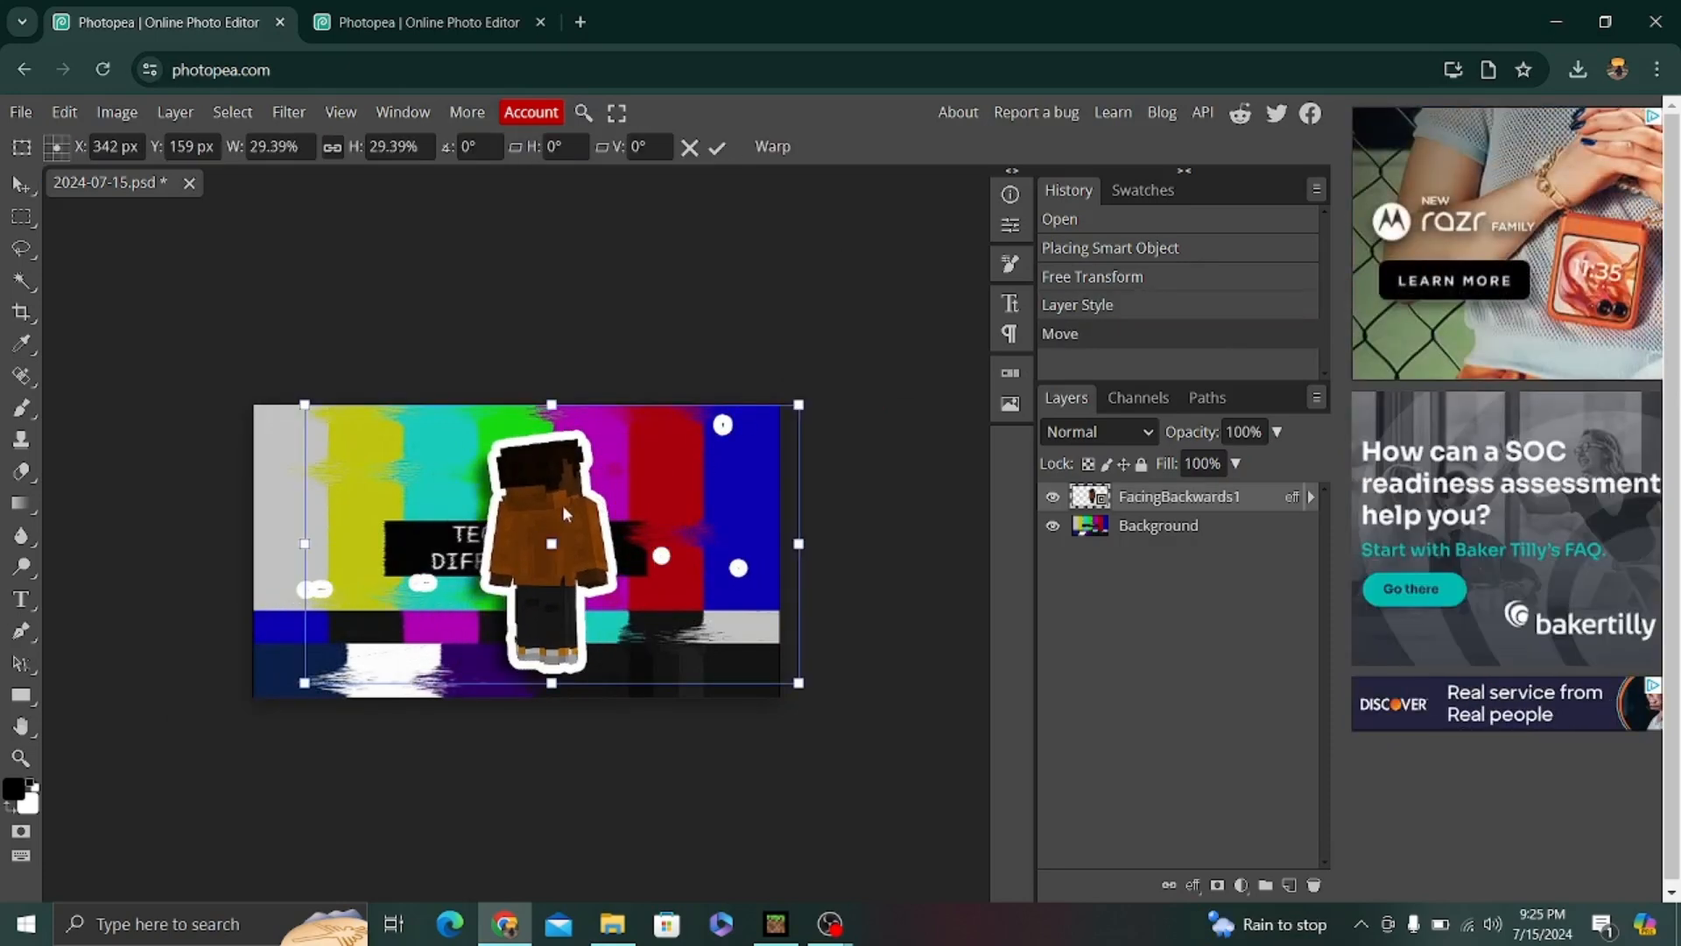
right_click(562, 504)
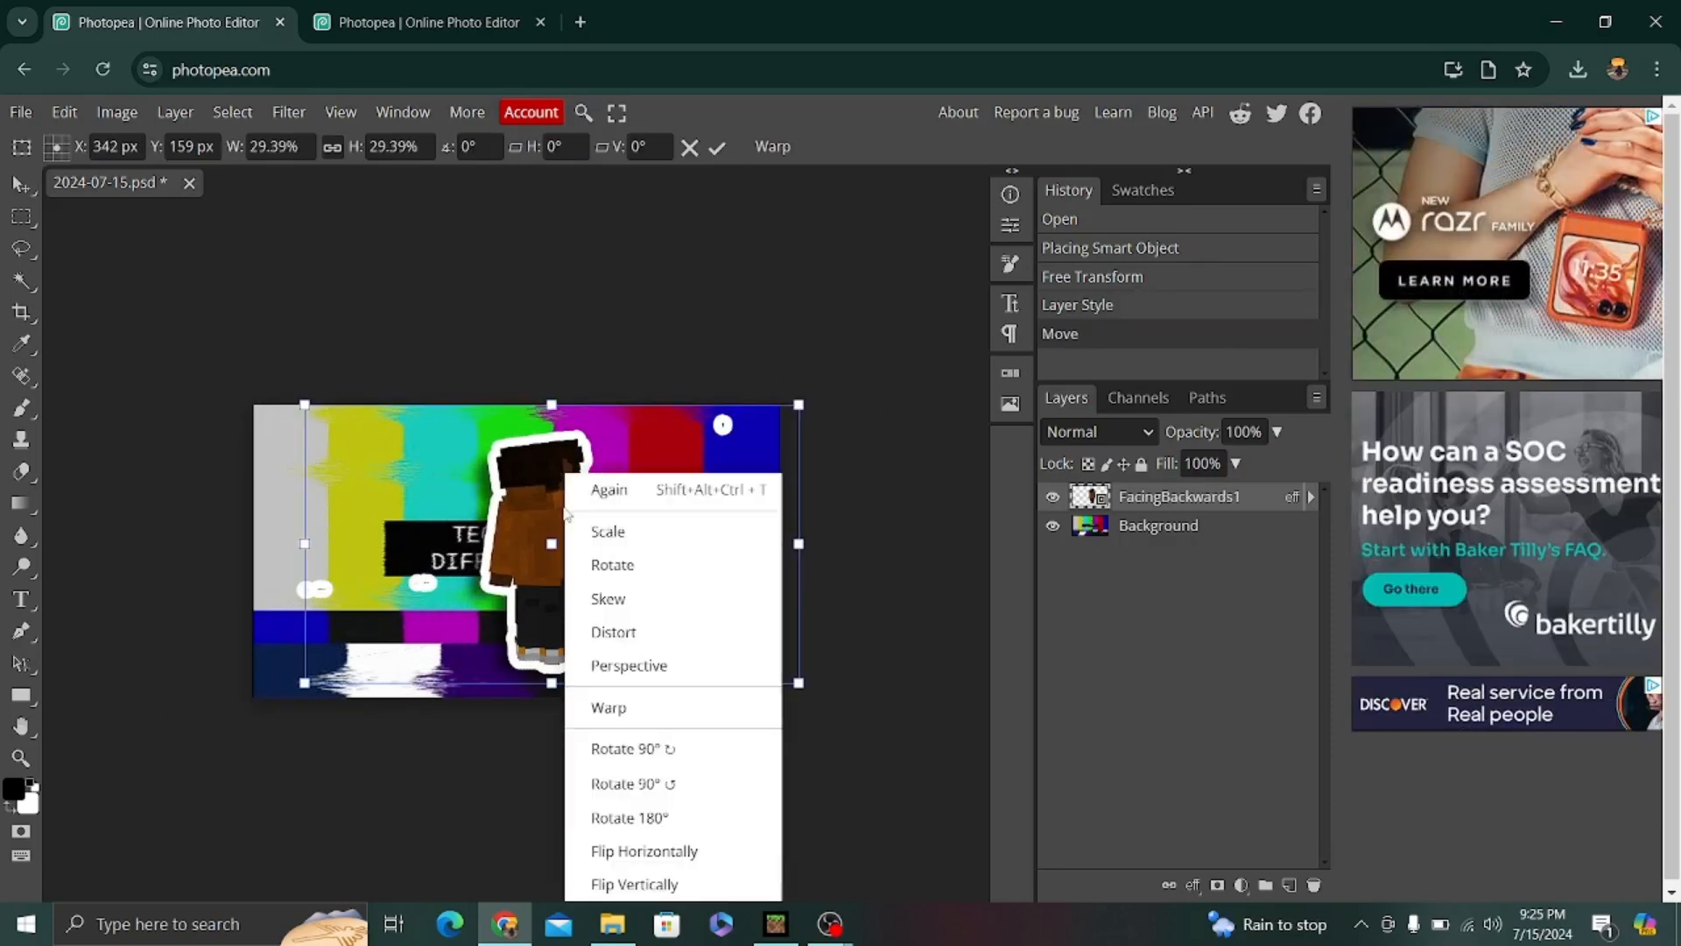
click(650, 852)
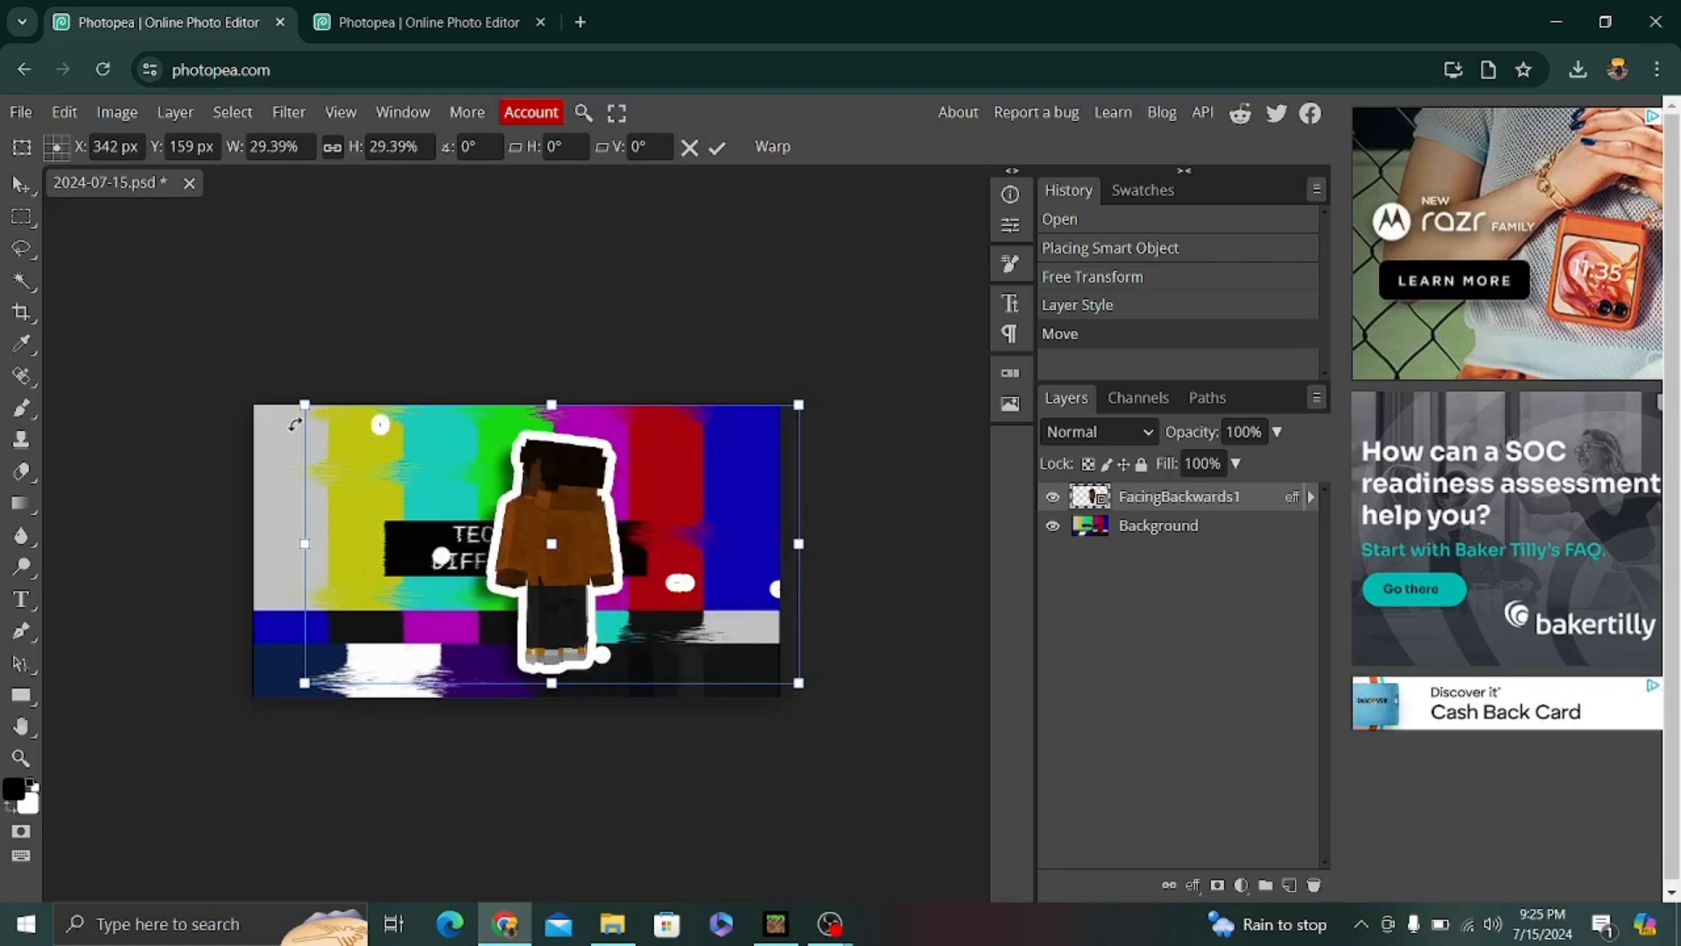
drag(304, 404, 478, 501)
drag(695, 518, 766, 529)
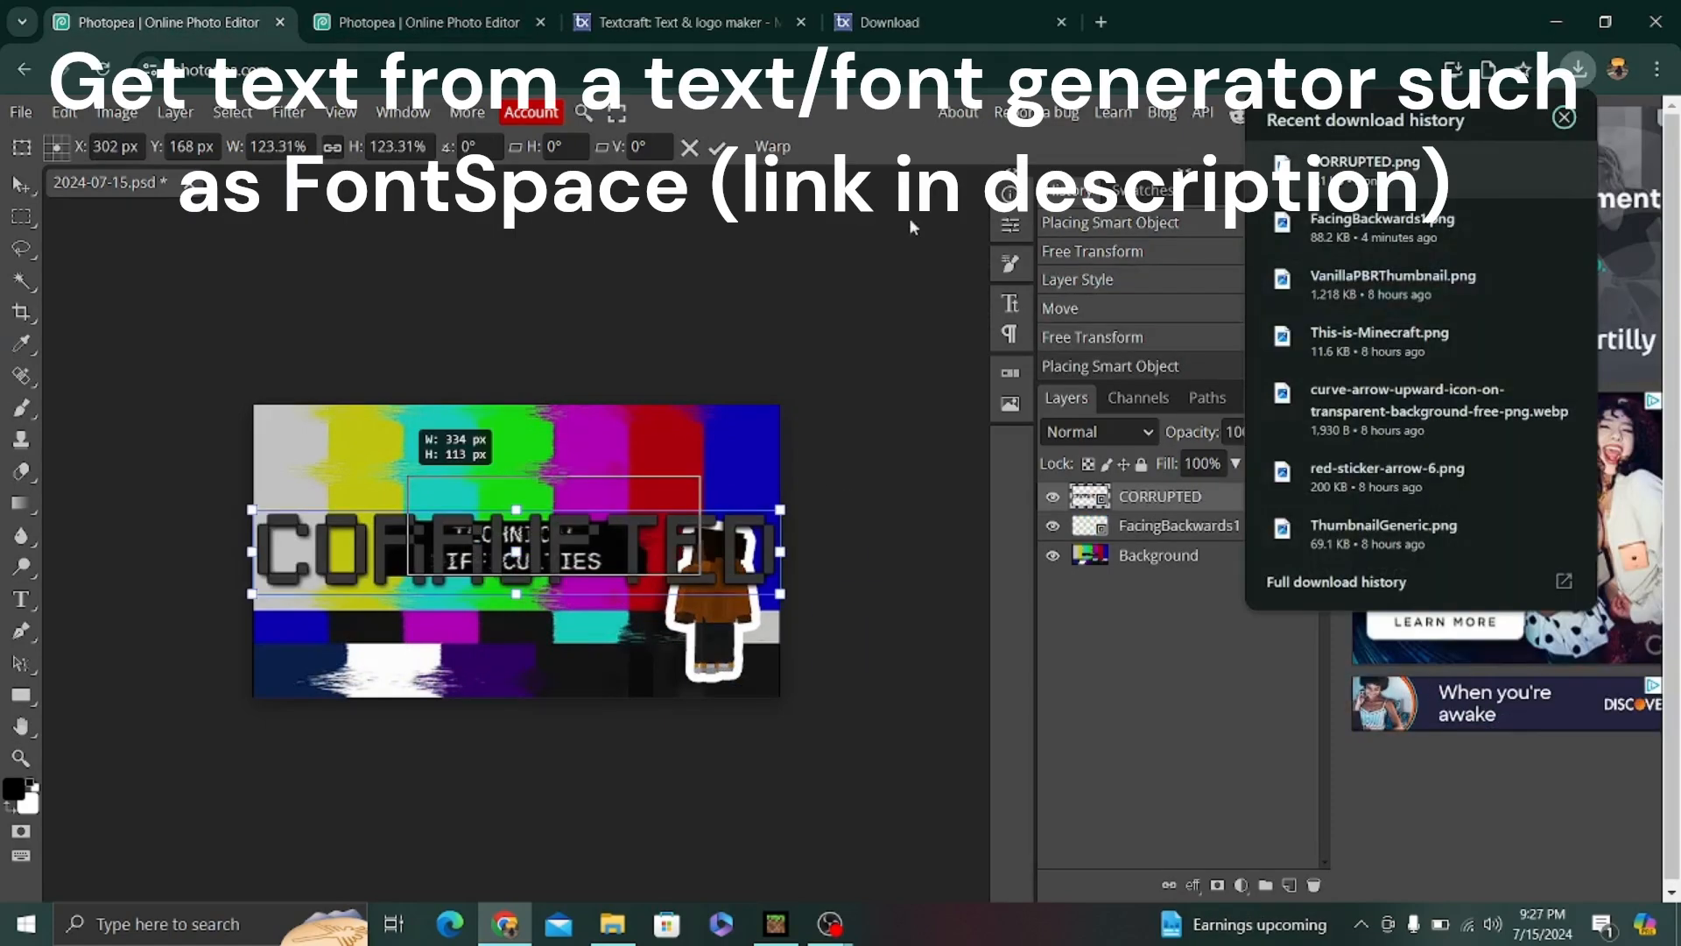
Step: Place the curved upward arrow image from the Screenshots 1 folder into the thumbnail document
click(612, 924)
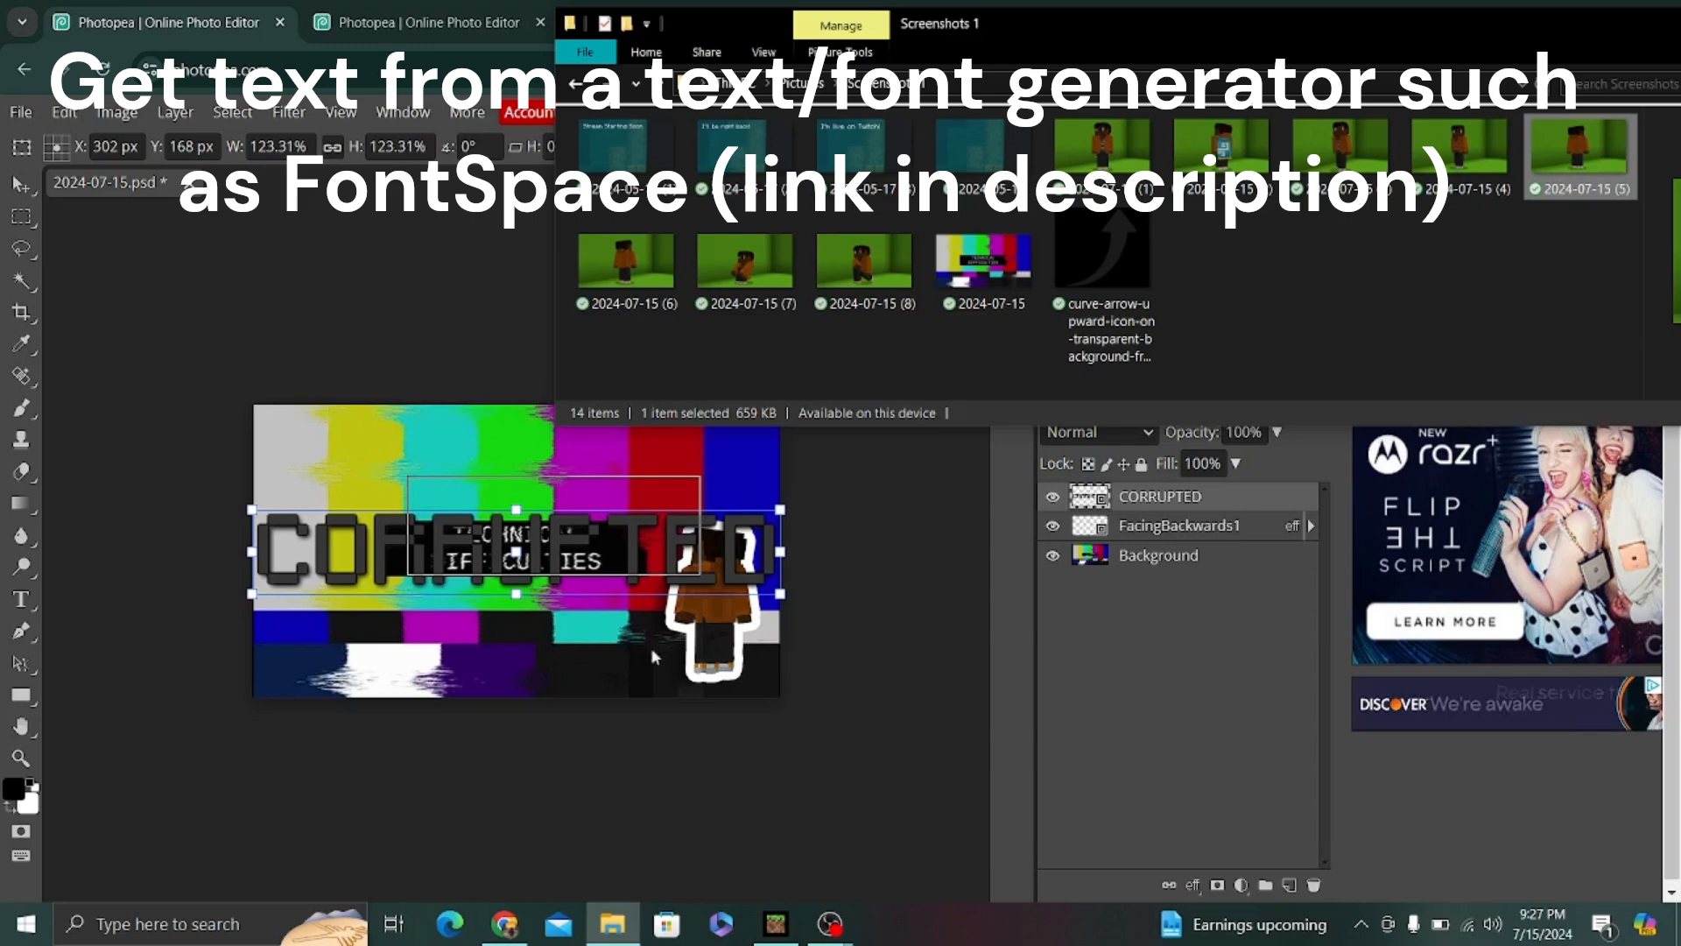
drag(1077, 268, 576, 670)
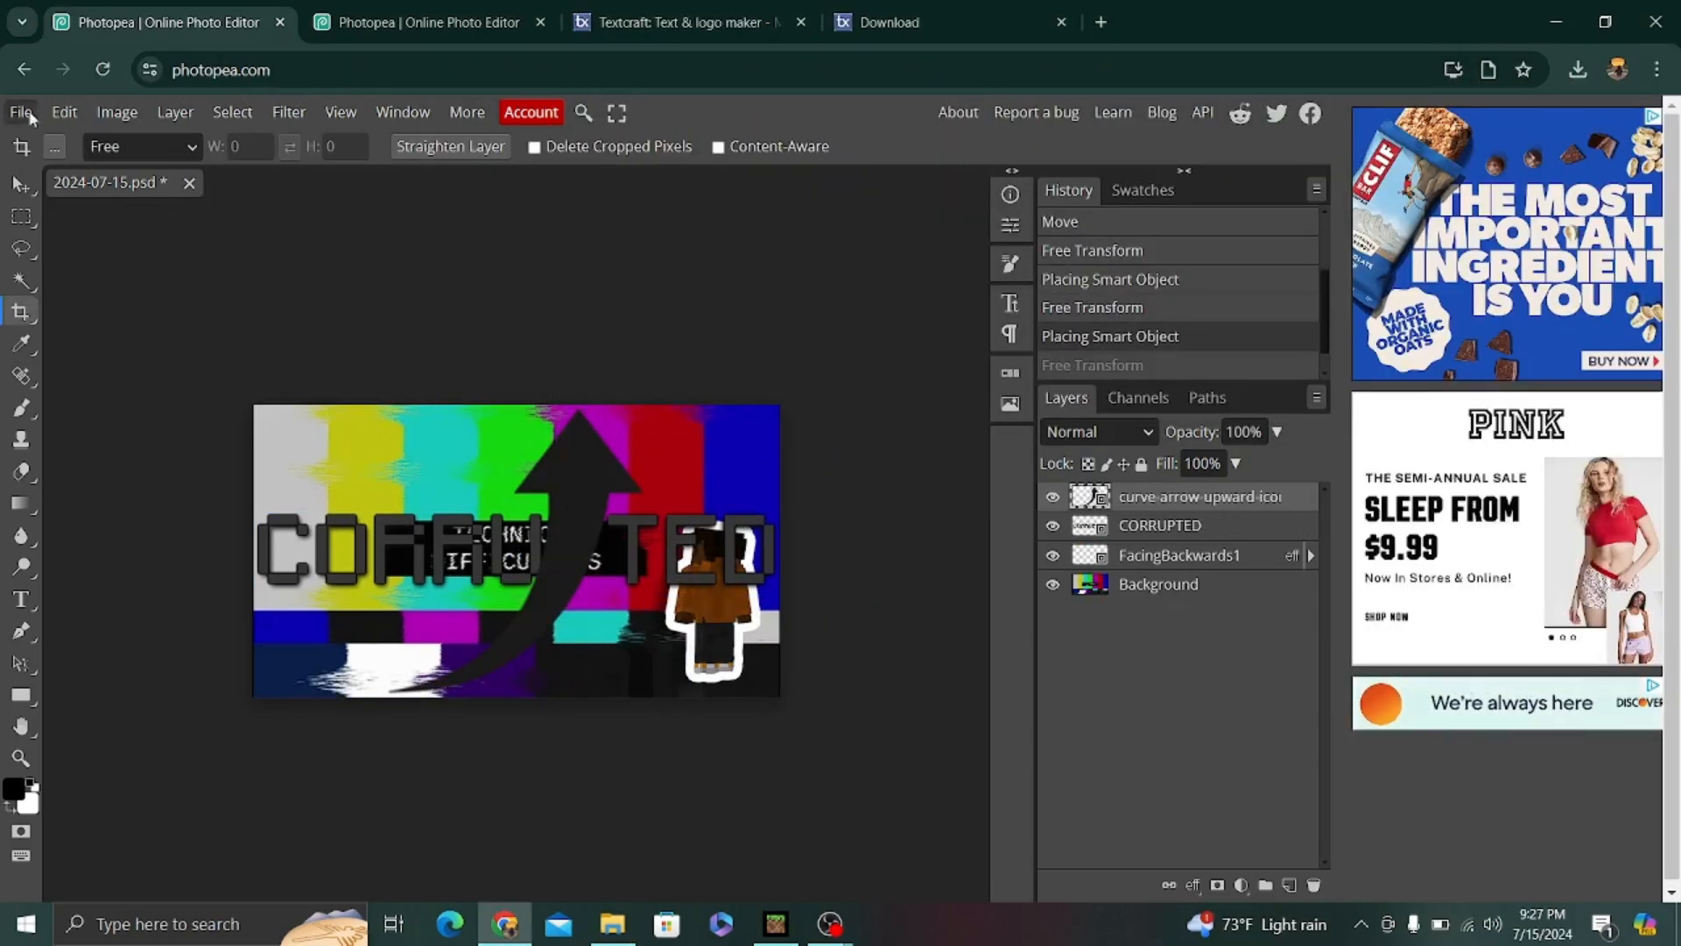
Step: Rotate the arrow 90° clockwise, scale it to about 80% and move it to the canvas's left side, around X 96, Y 155 px
click(64, 112)
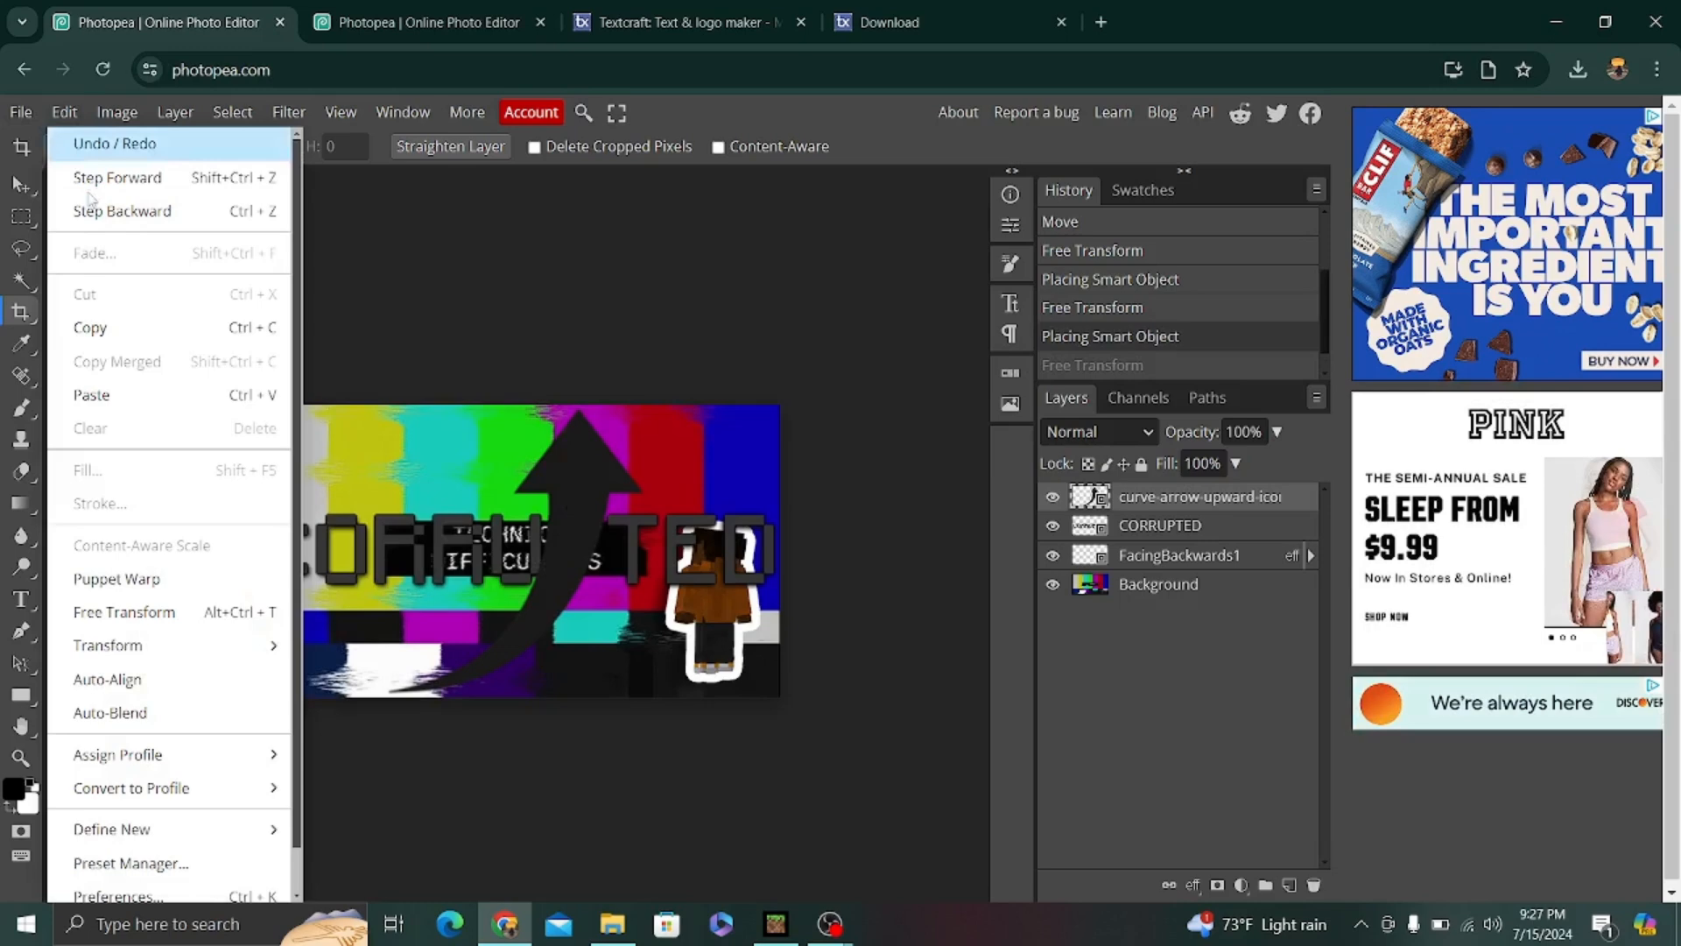
click(123, 611)
right_click(596, 604)
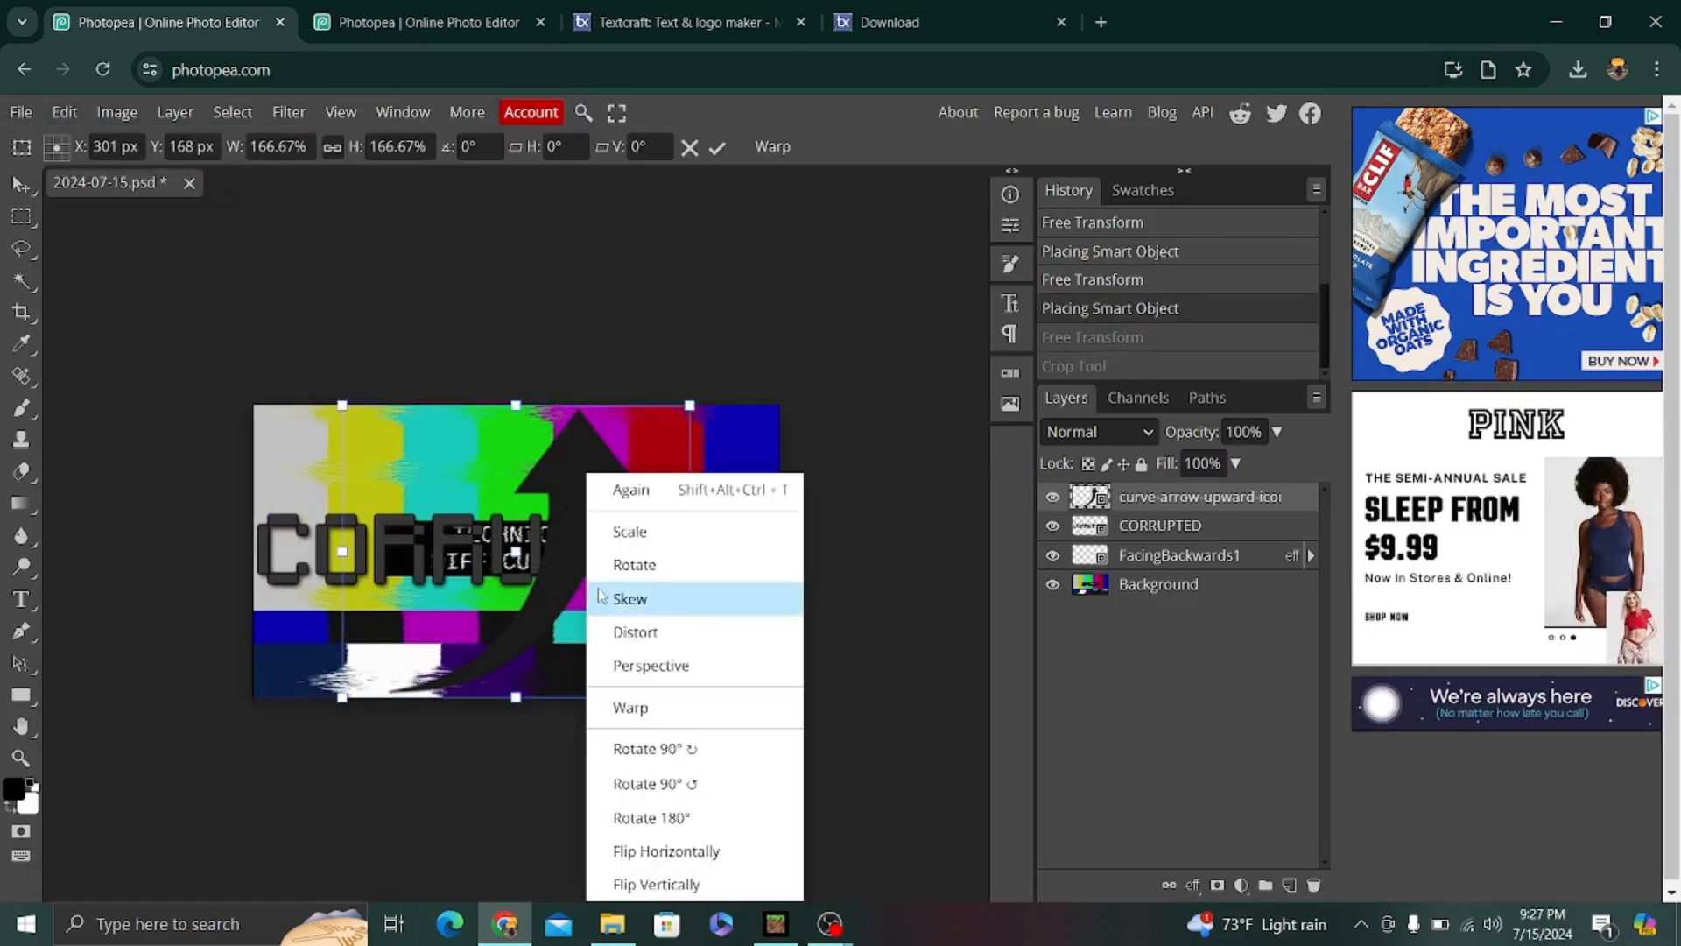
click(648, 761)
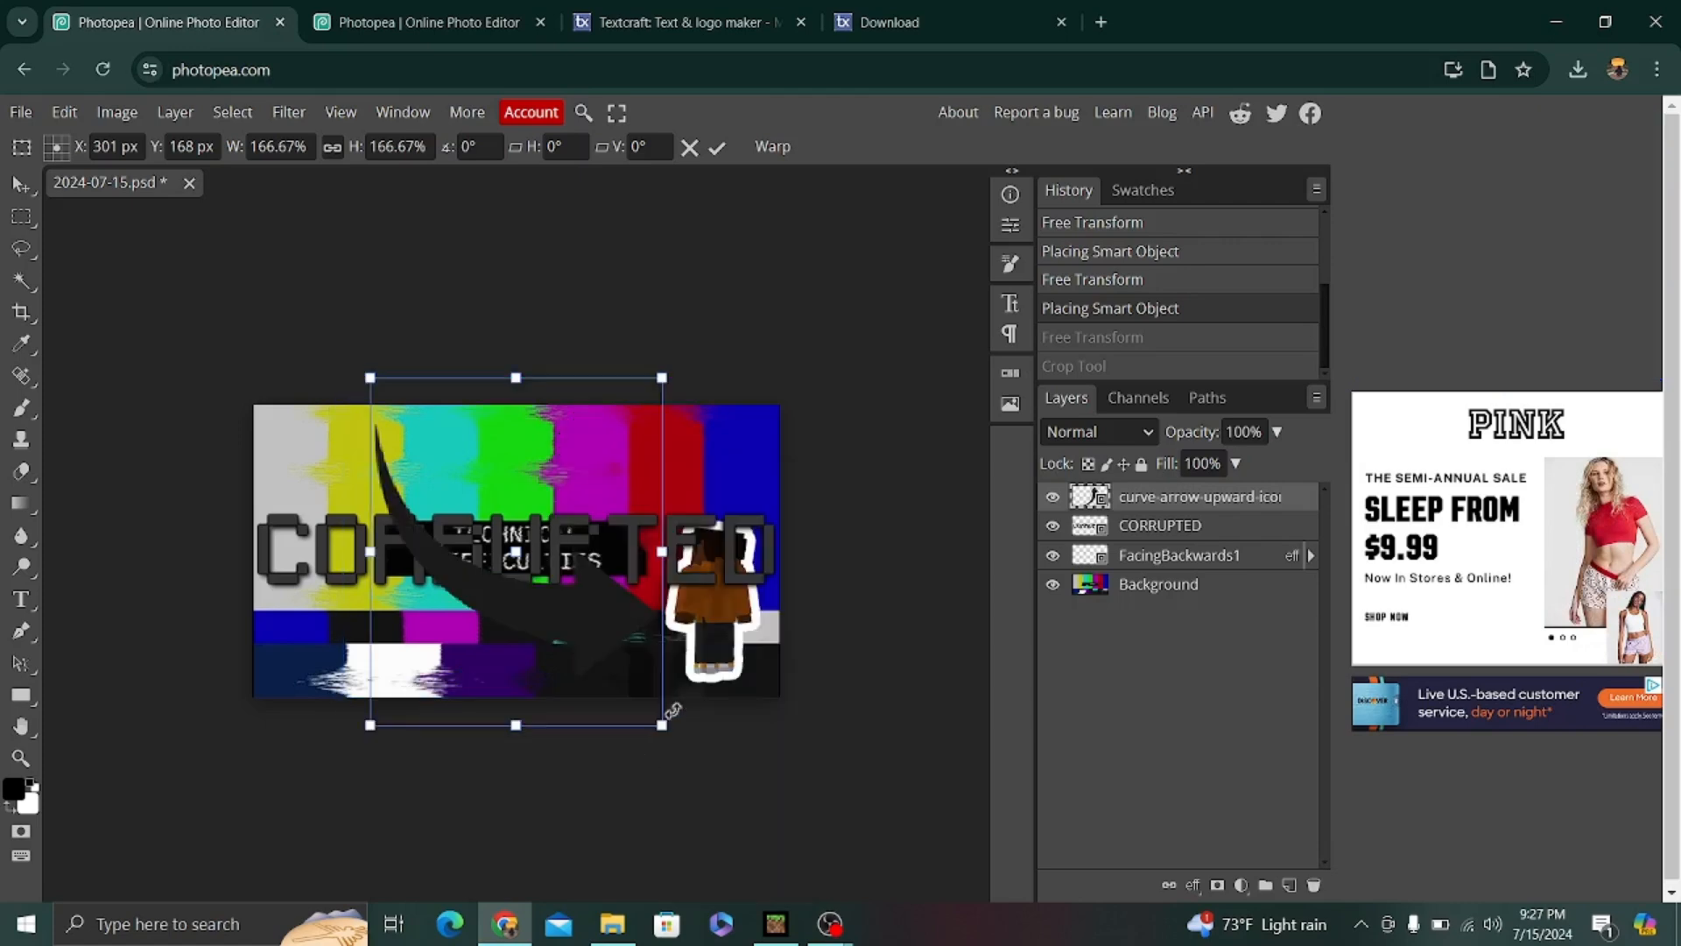
drag(648, 724, 459, 599)
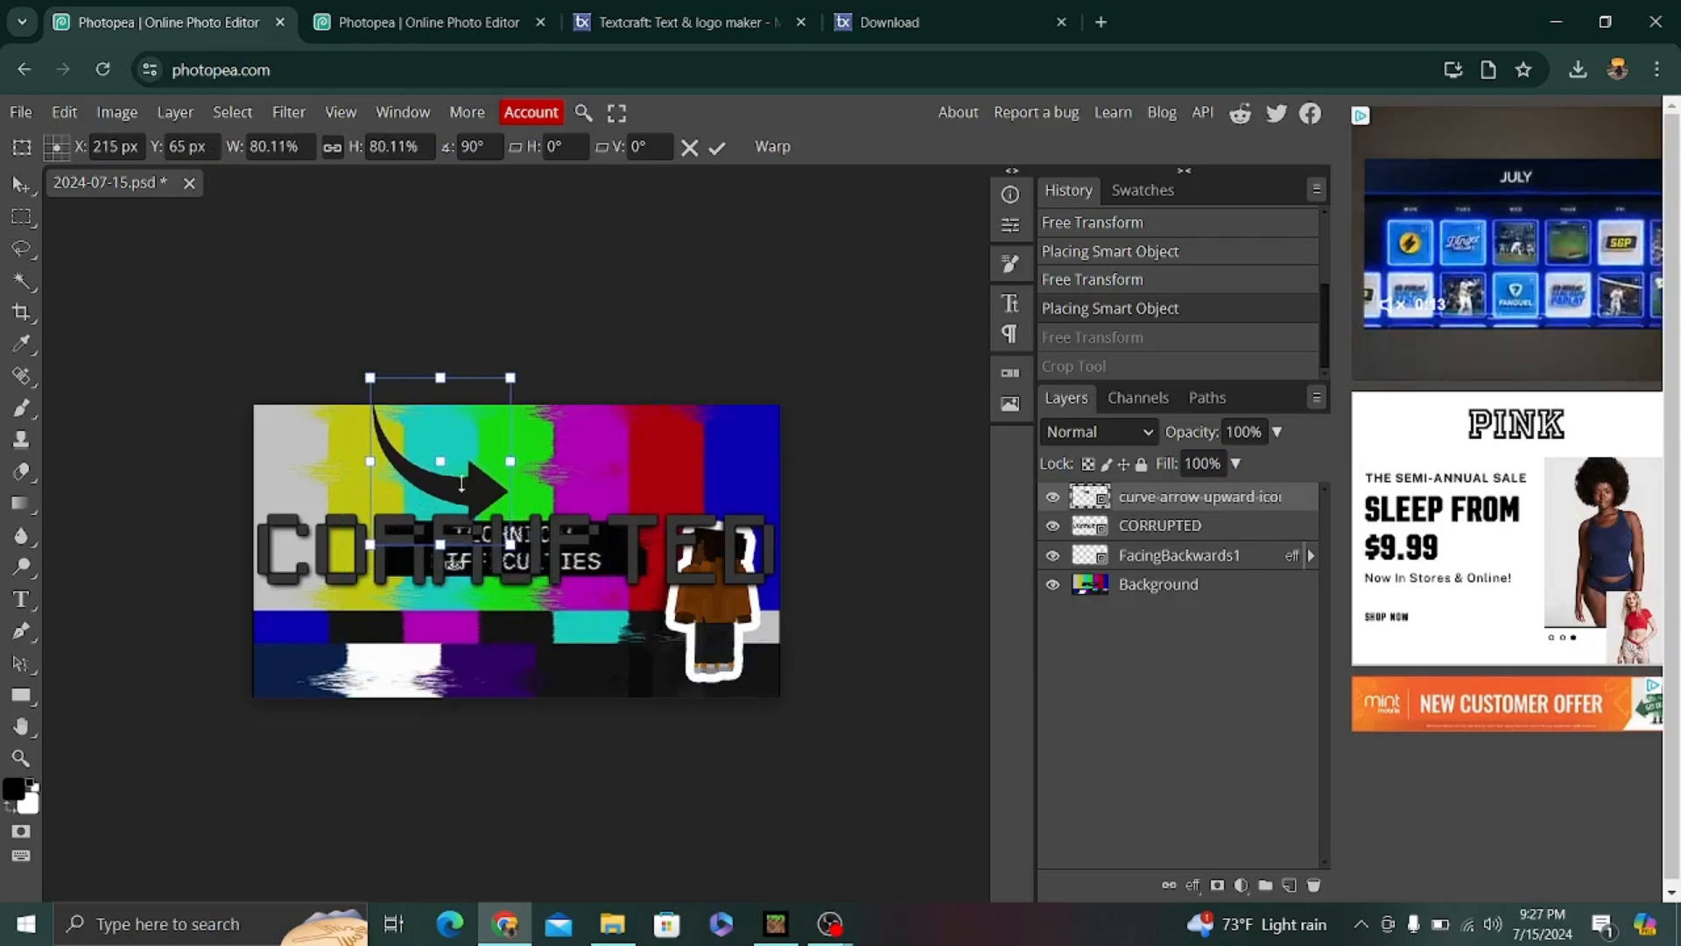
drag(457, 443, 355, 526)
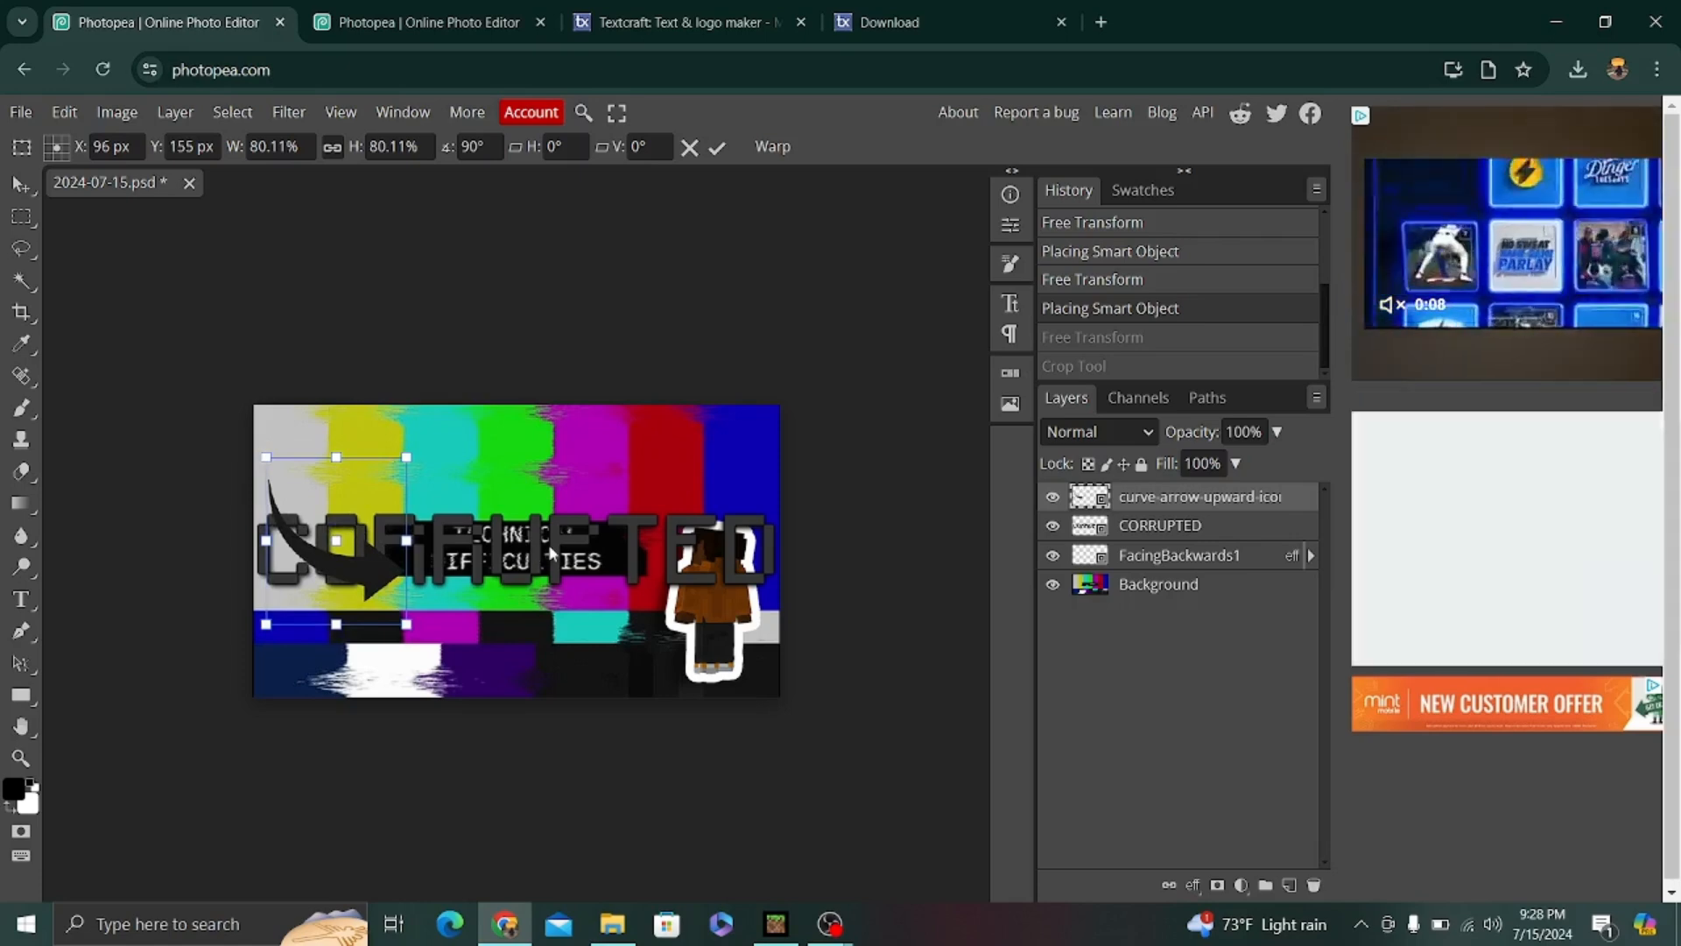
Step: Scale the CORRUPTED text layer to about 70% and move it to the canvas's upper-left corner, around X 180, Y 36 px
click(20, 114)
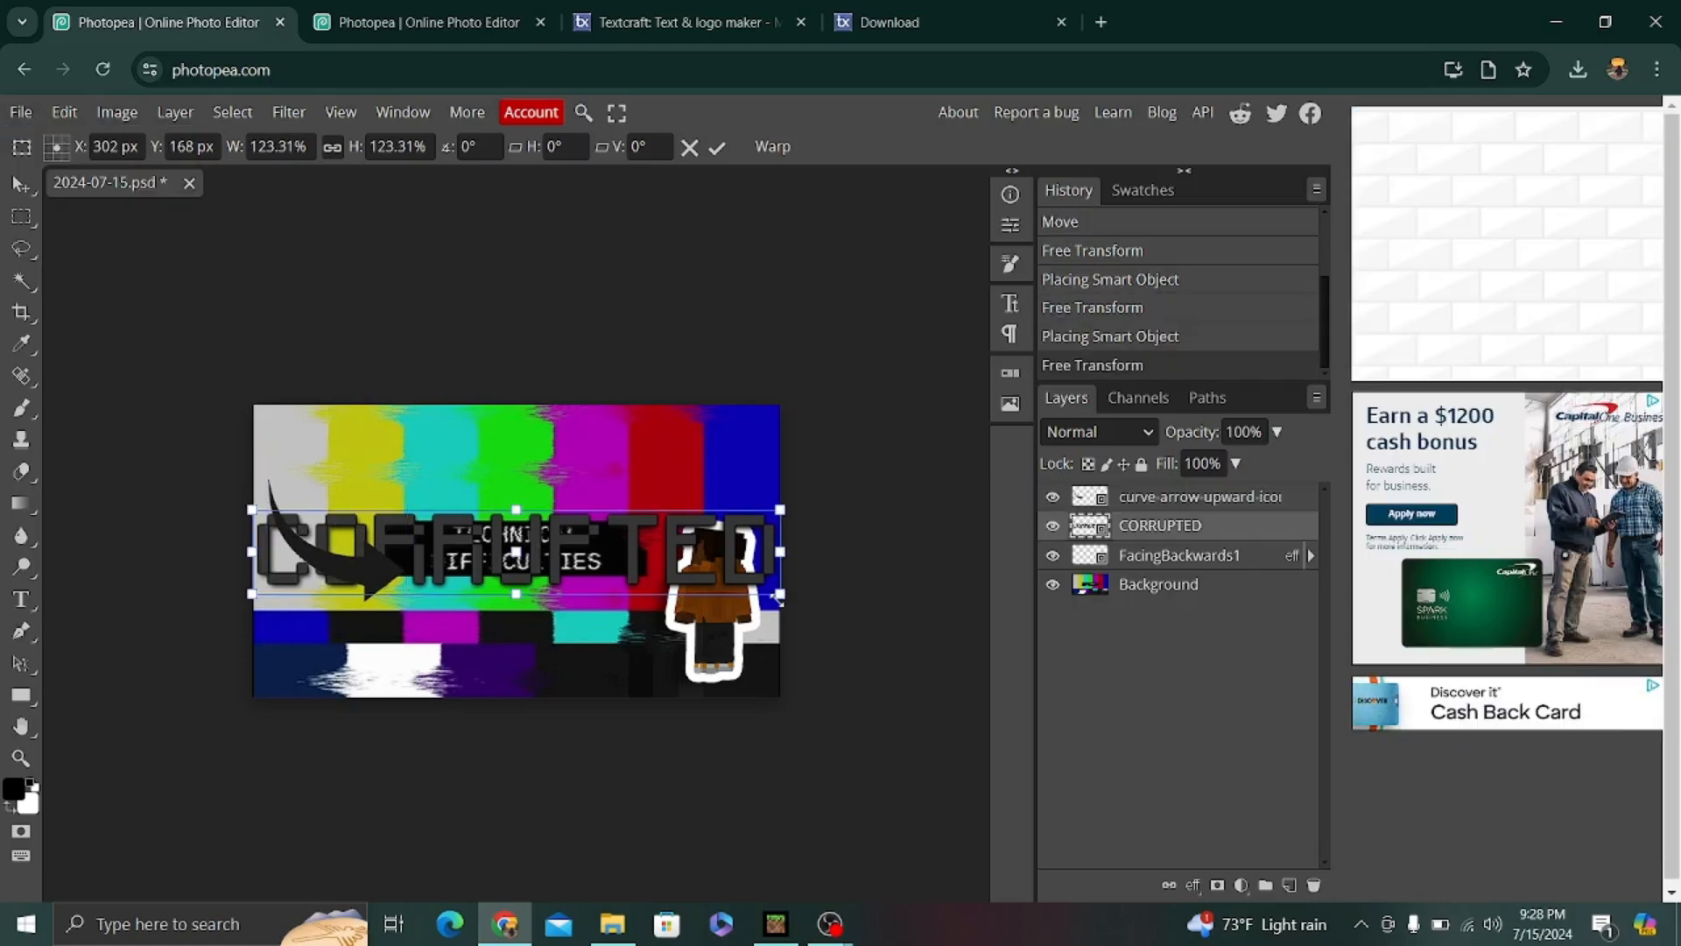
drag(778, 595, 550, 557)
drag(461, 526, 473, 430)
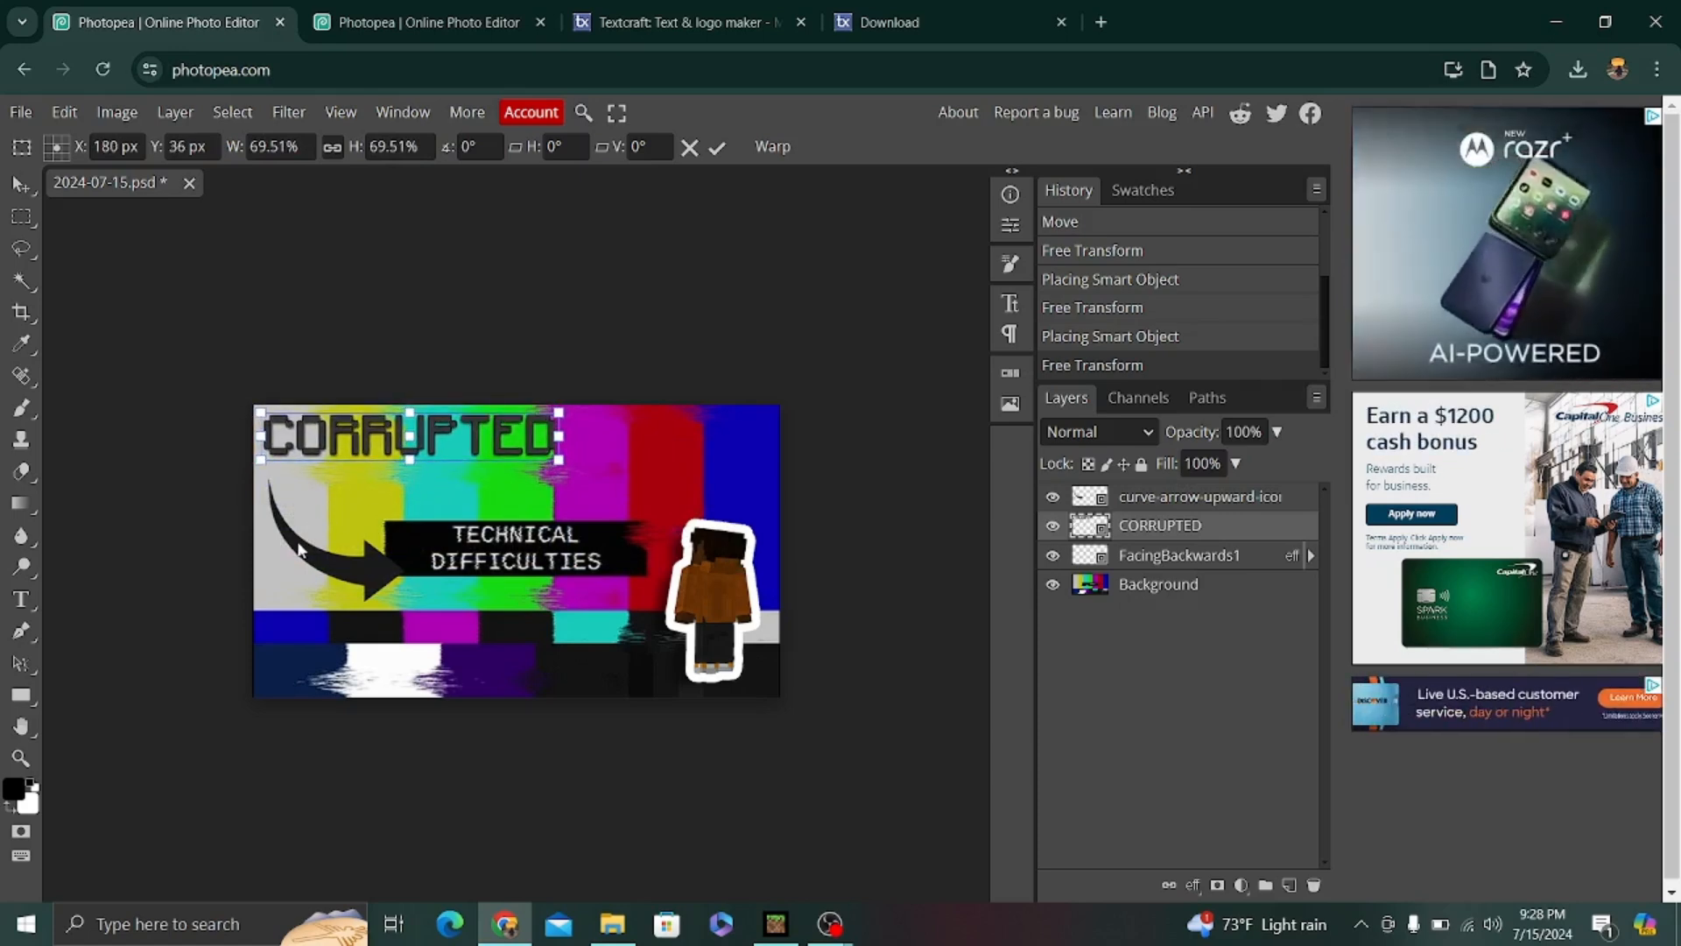
Step: Move the arrow layer up with Free Transform to about X 101, Y 133 px, pointing at the Technical Difficulties banner
click(1144, 496)
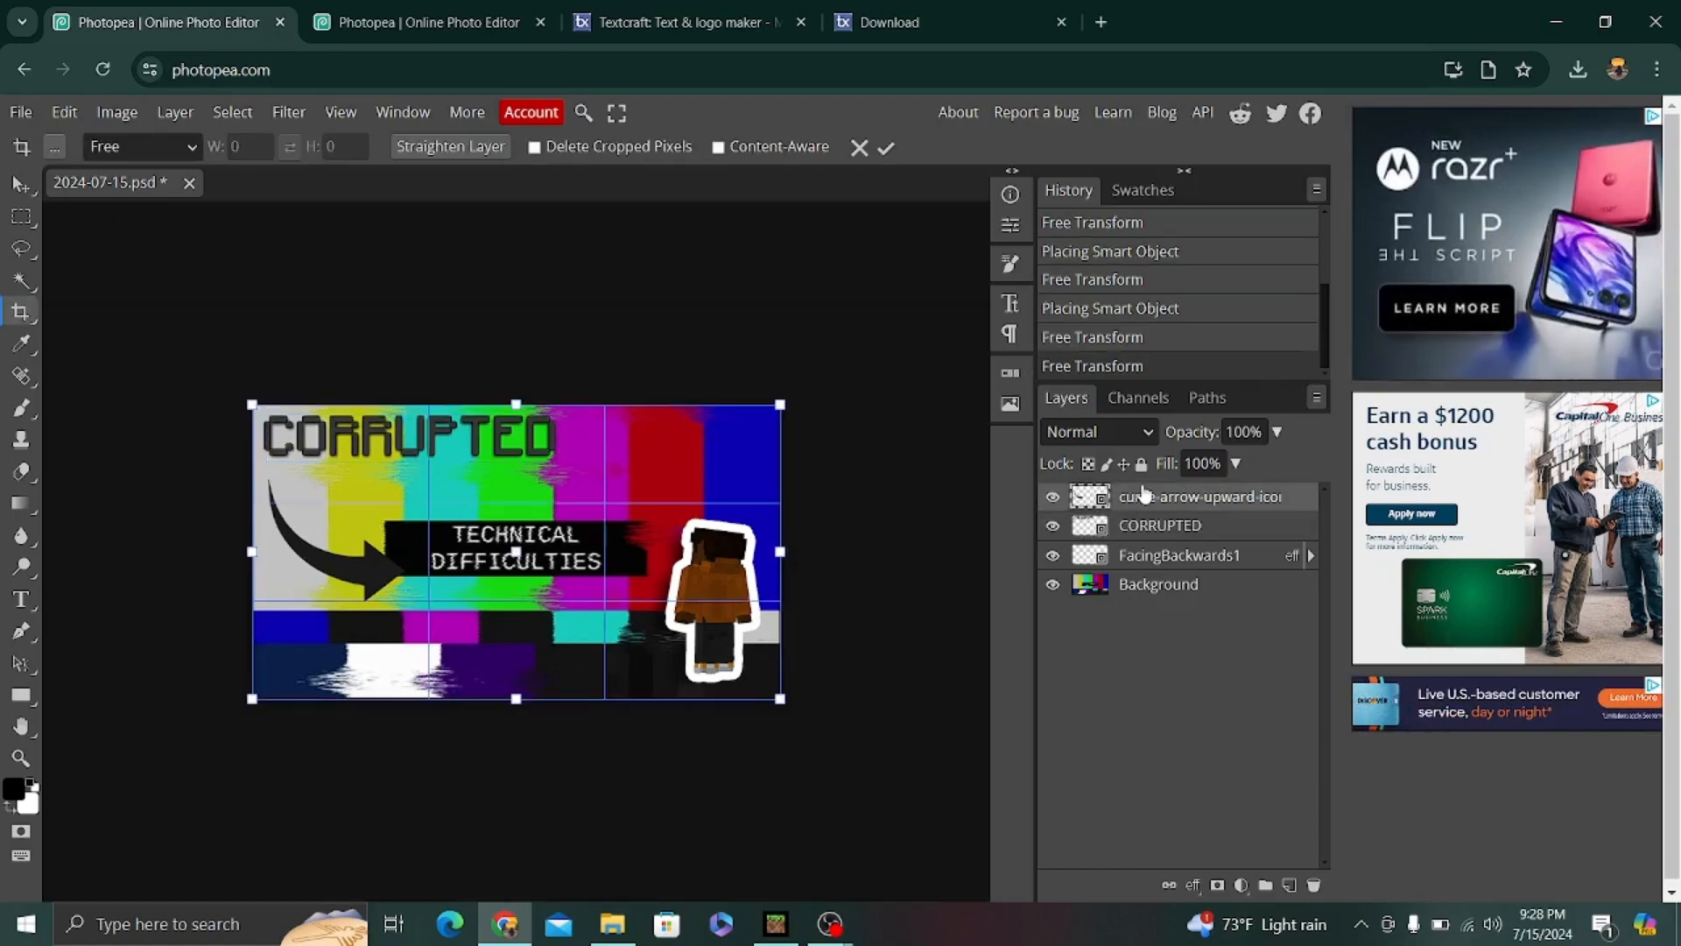
click(66, 113)
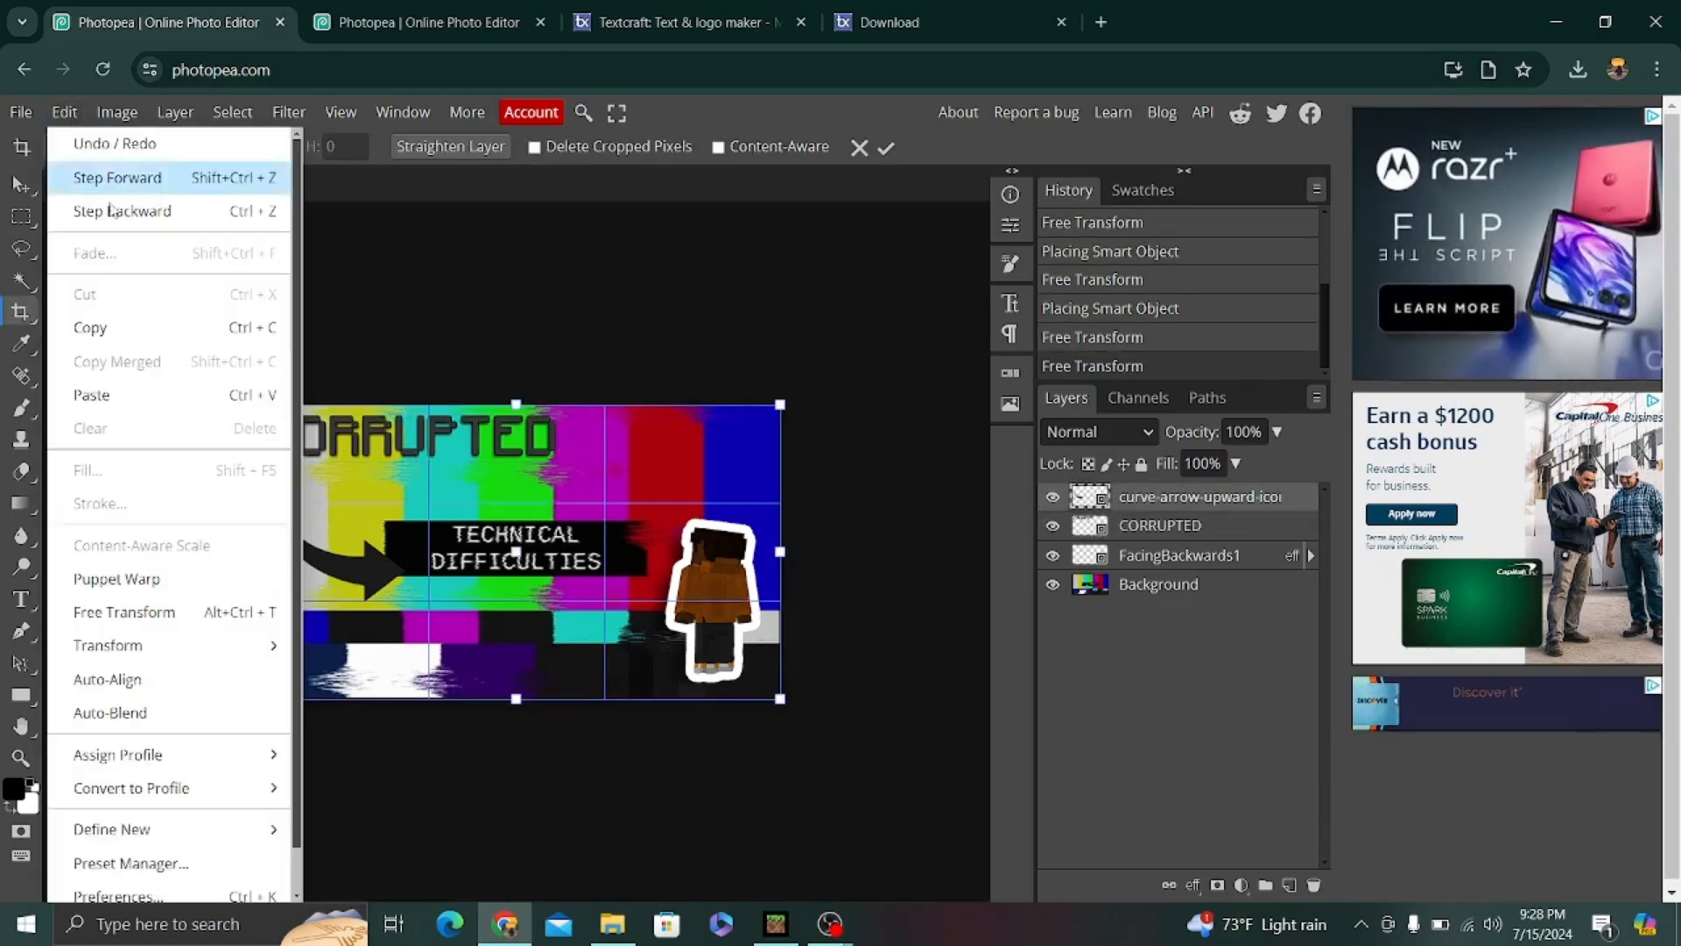
click(132, 612)
mouse_move(348, 560)
mouse_down()
mouse_move(353, 575)
mouse_move(352, 542)
mouse_up()
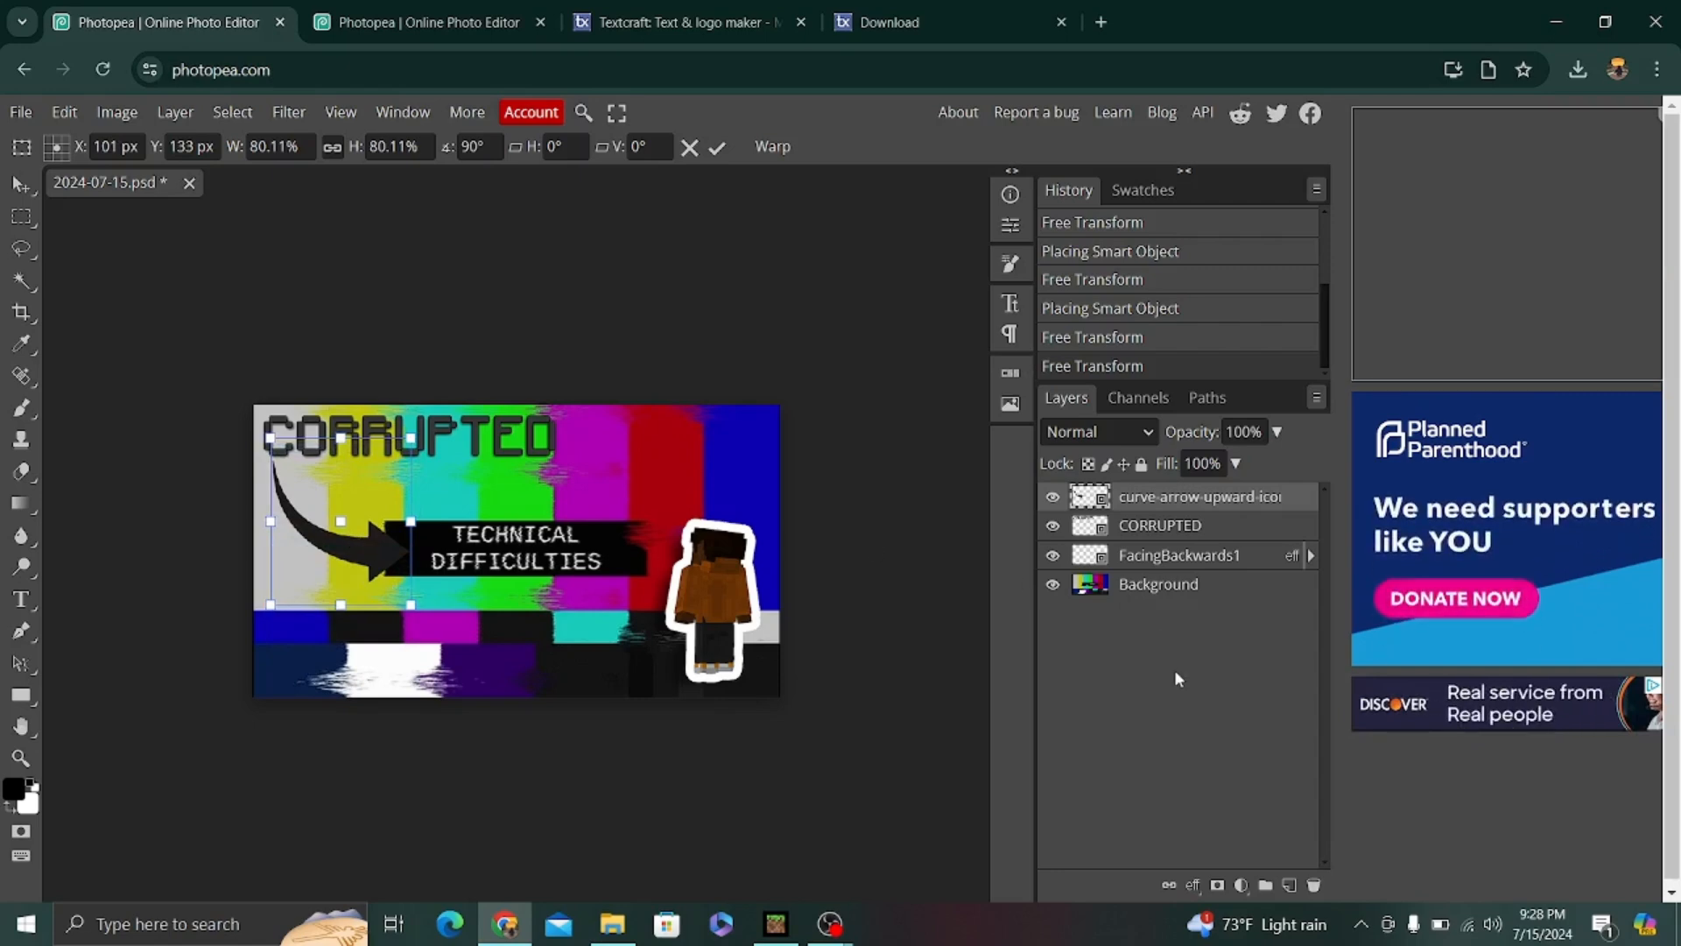
Step: Copy the FacingBackwards1 layer's layer style and paste it onto the CORRUPTED layer
right_click(1163, 561)
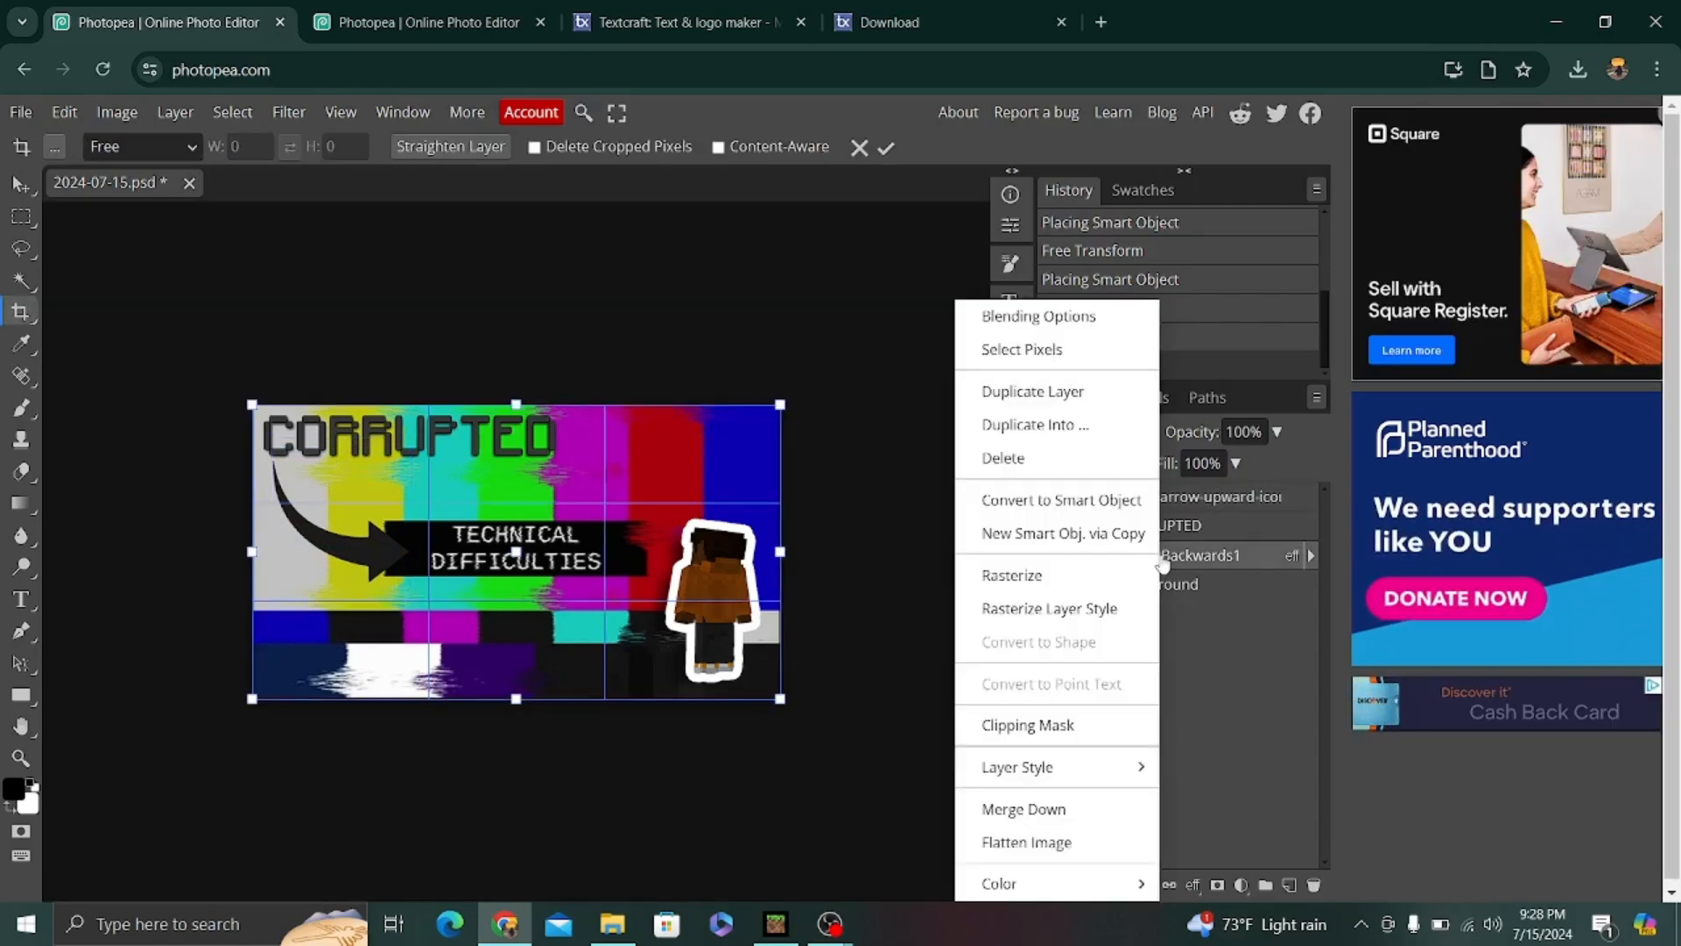
mouse_move(1047, 769)
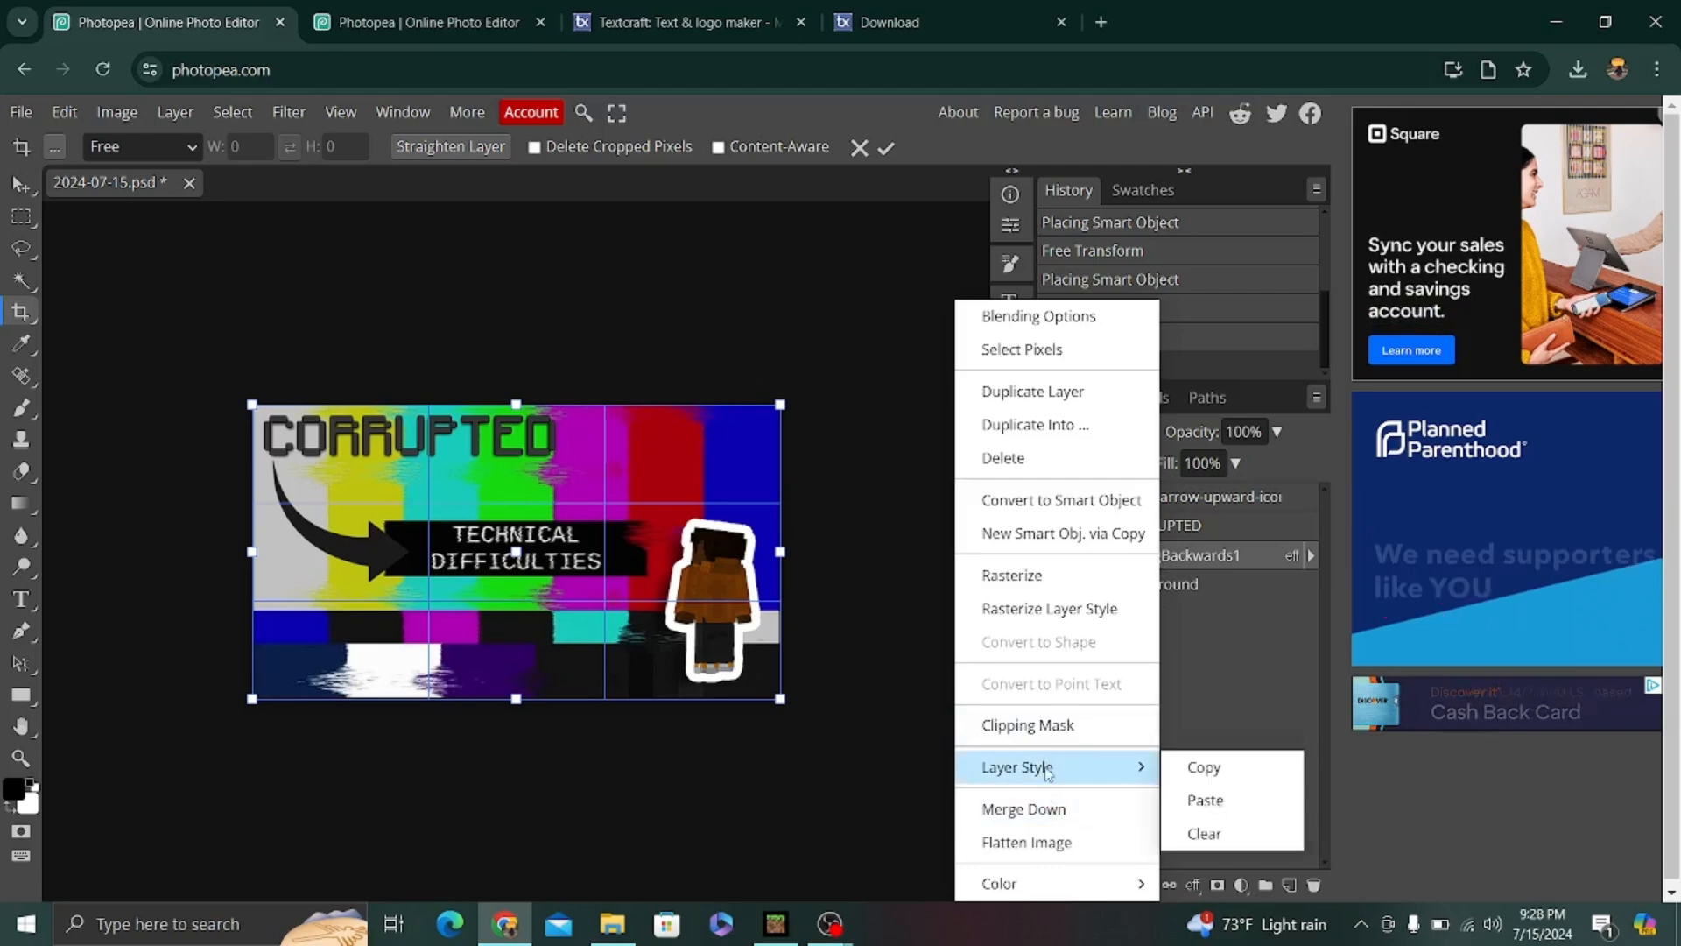
click(1226, 768)
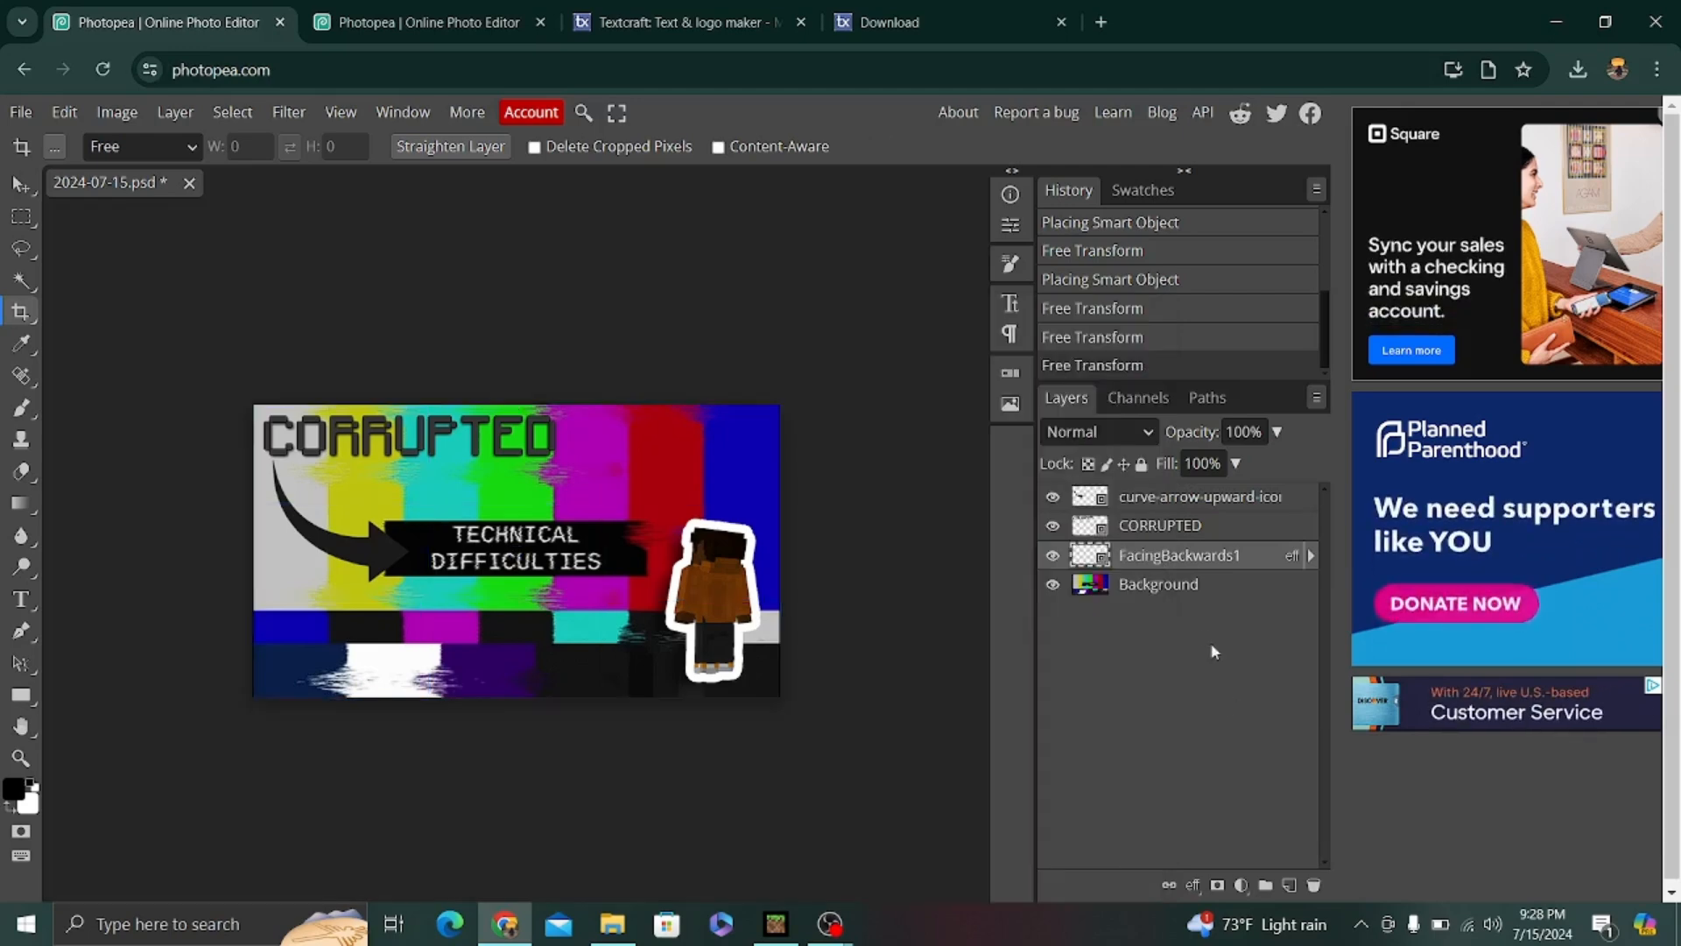
click(1167, 525)
right_click(1166, 525)
mouse_move(1069, 766)
click(1198, 799)
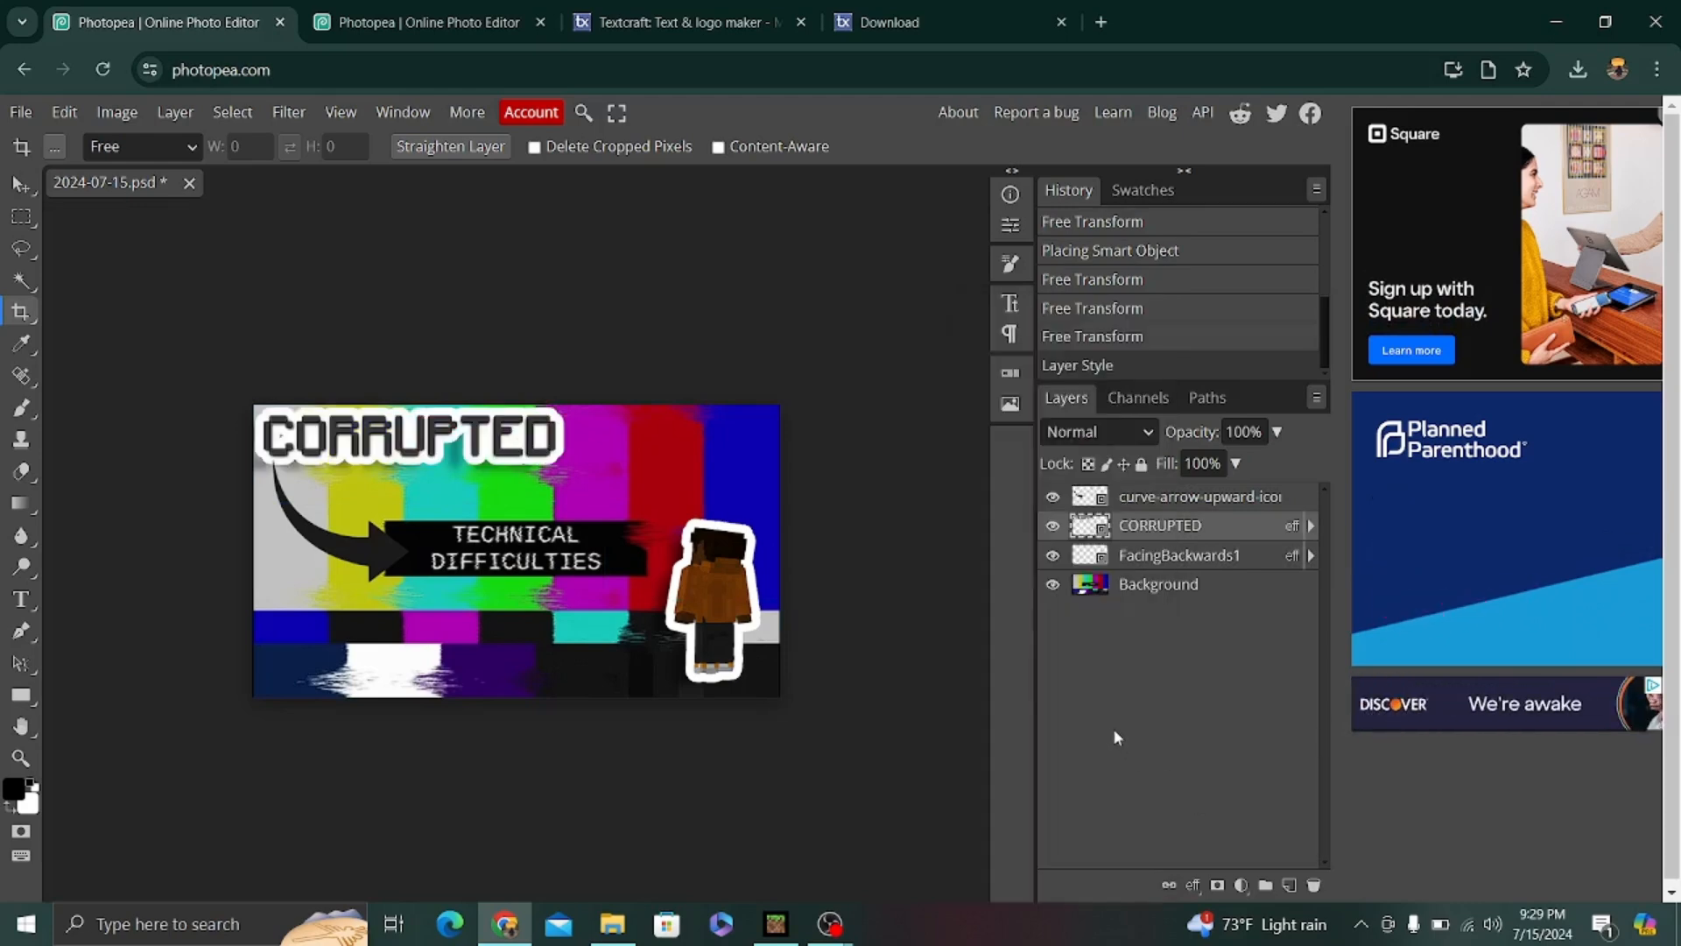
Step: Paste the copied layer style onto the curved arrow layer
click(1144, 497)
right_click(1143, 497)
mouse_move(1078, 771)
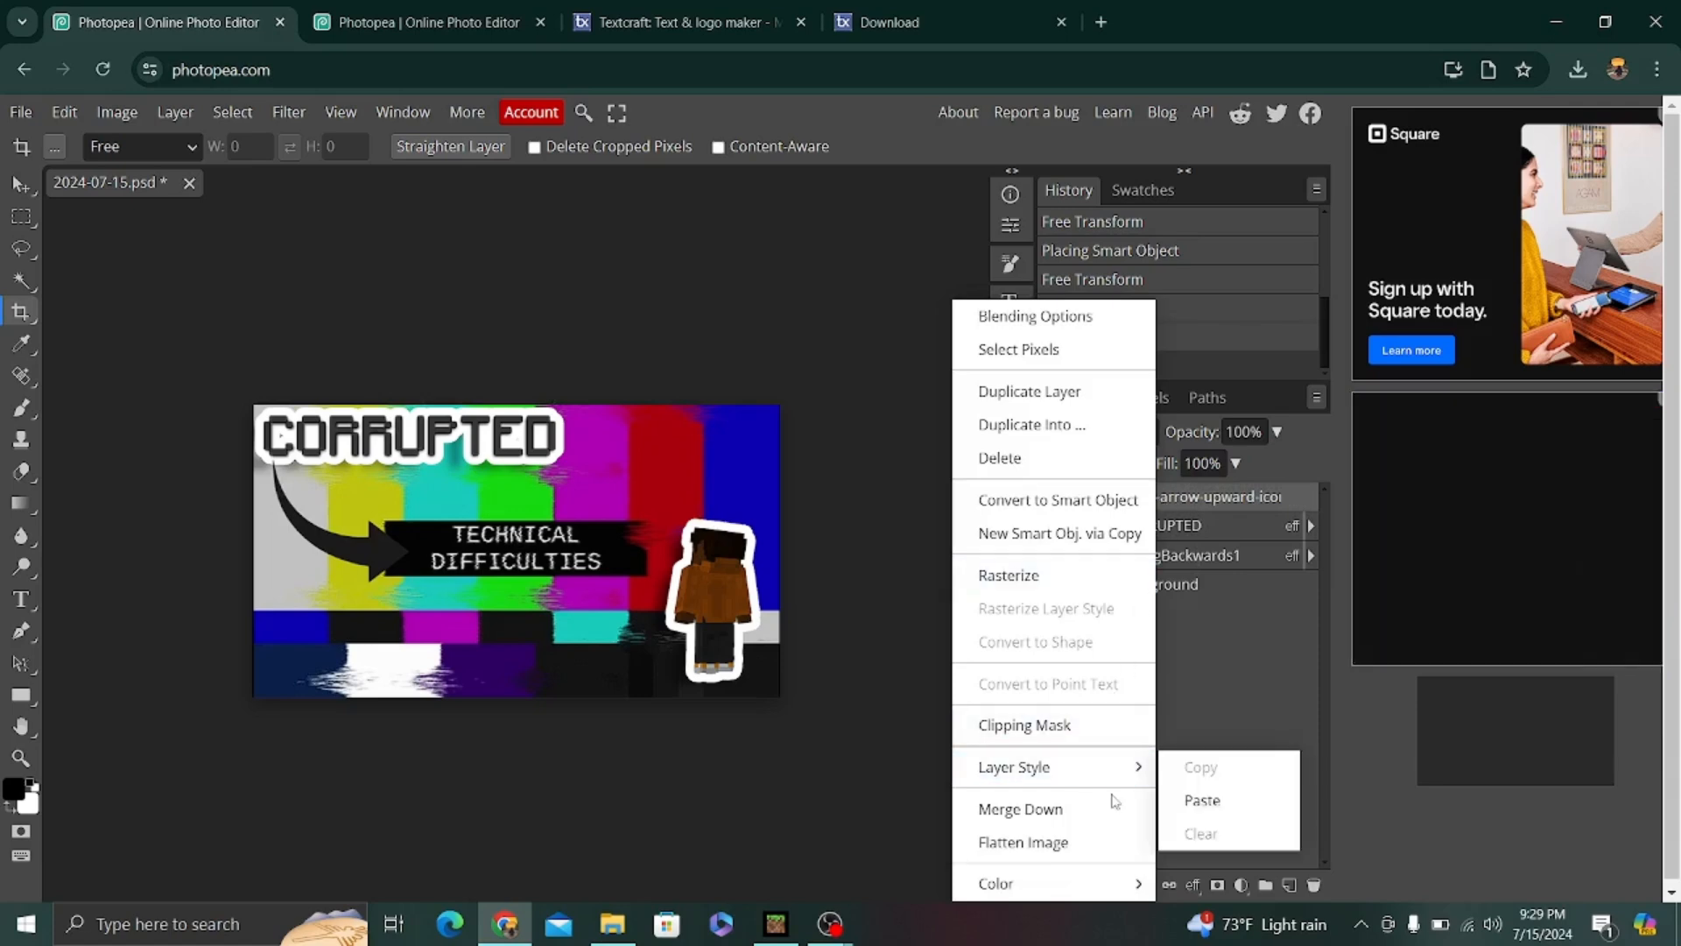
click(1191, 799)
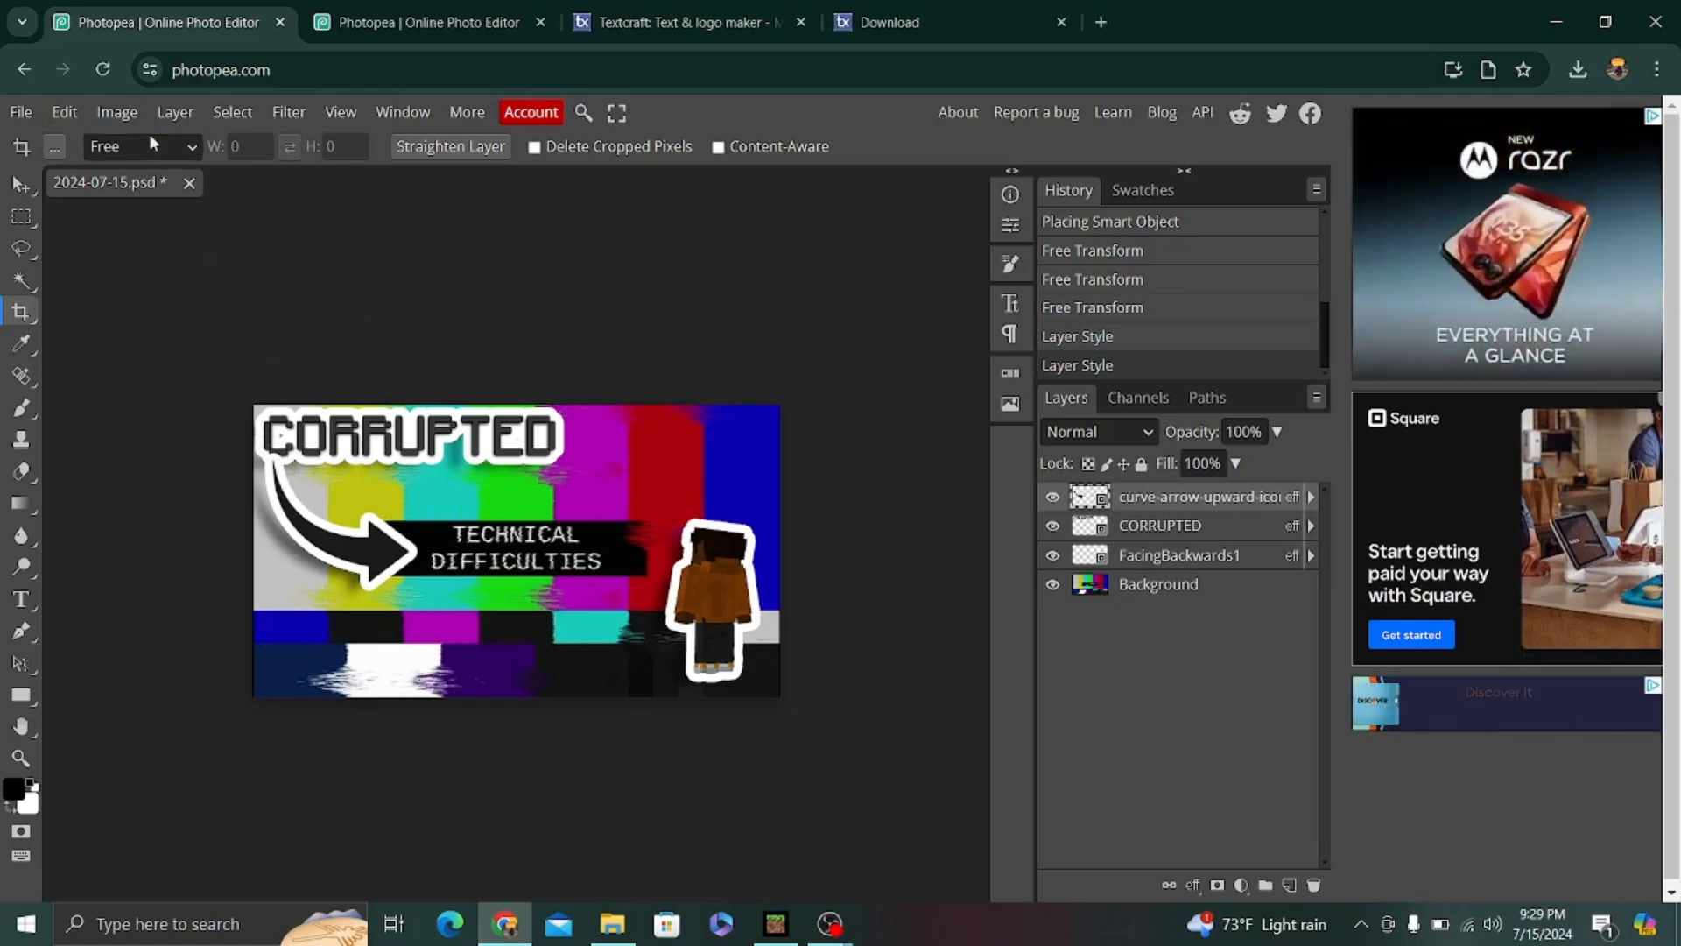
Step: Move the outlined arrow down with Free Transform to about X 98, Y 155 px, clear of the CORRUPTED text
click(75, 114)
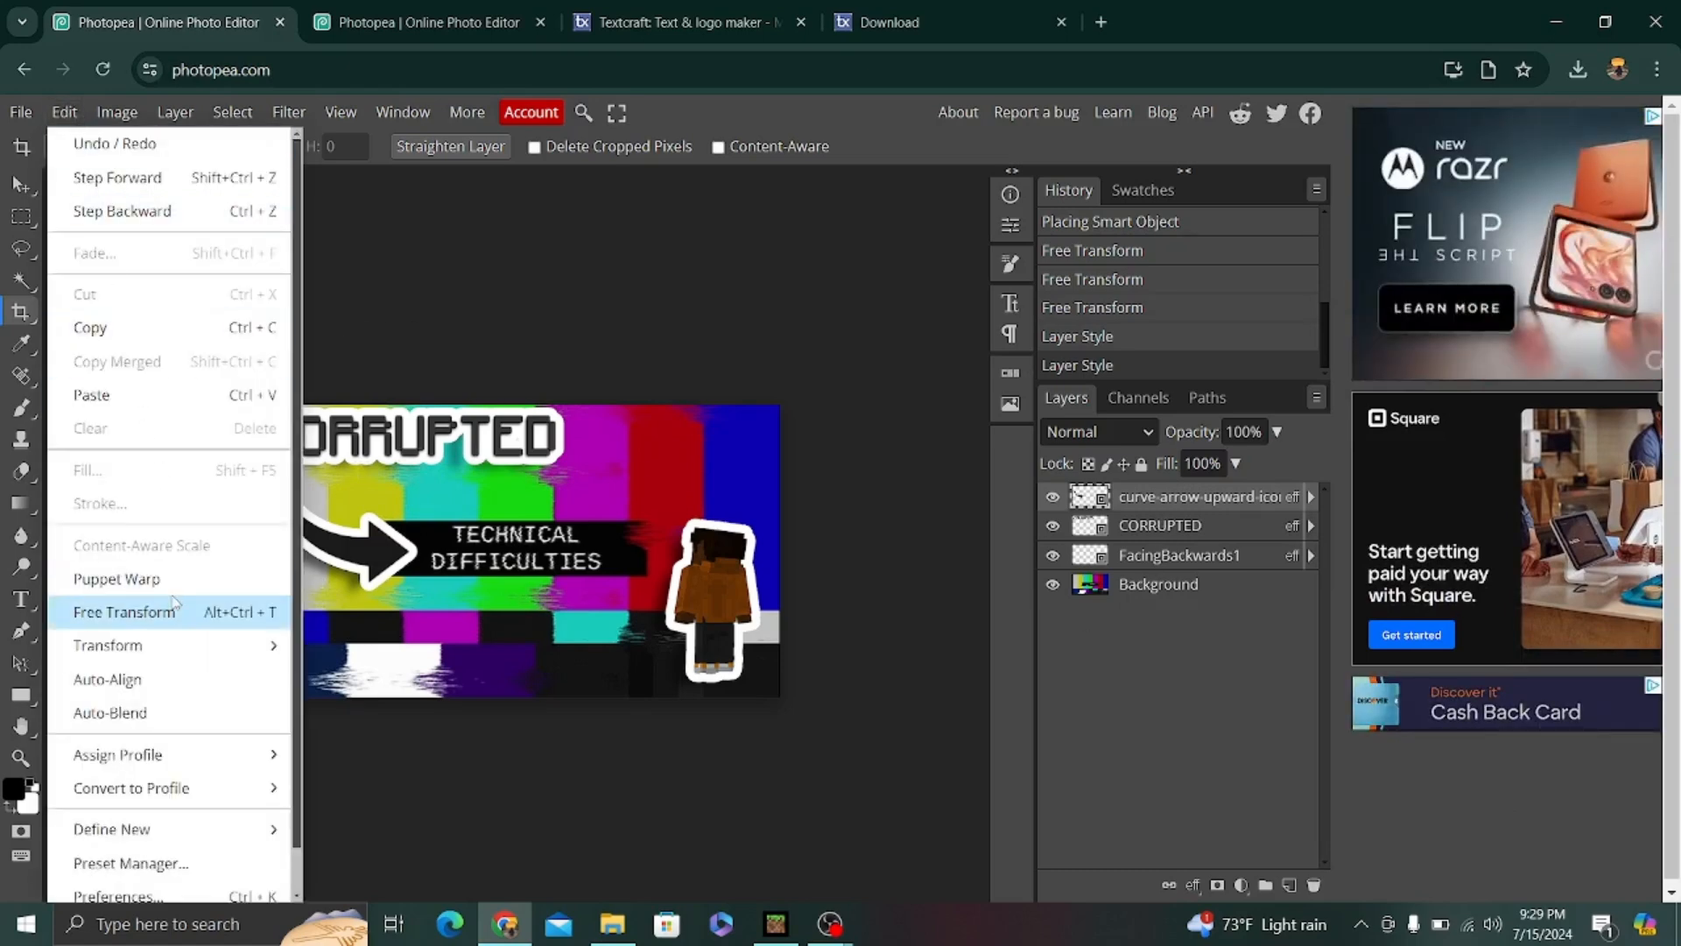
click(125, 612)
drag(321, 540, 318, 560)
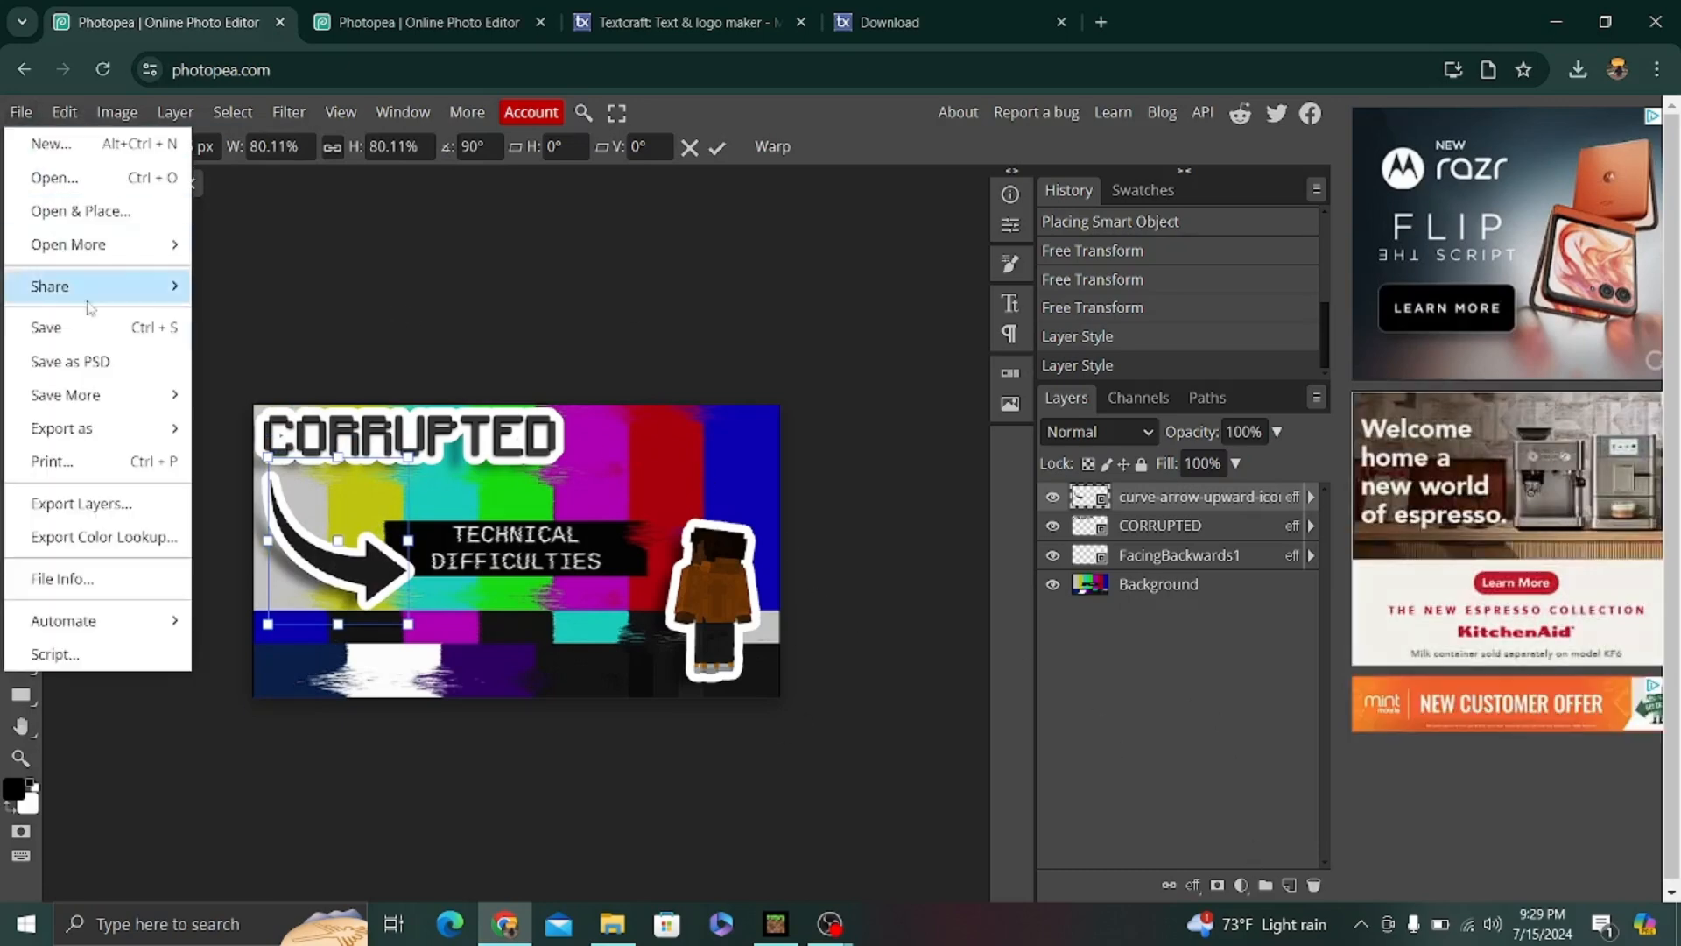
mouse_move(120, 439)
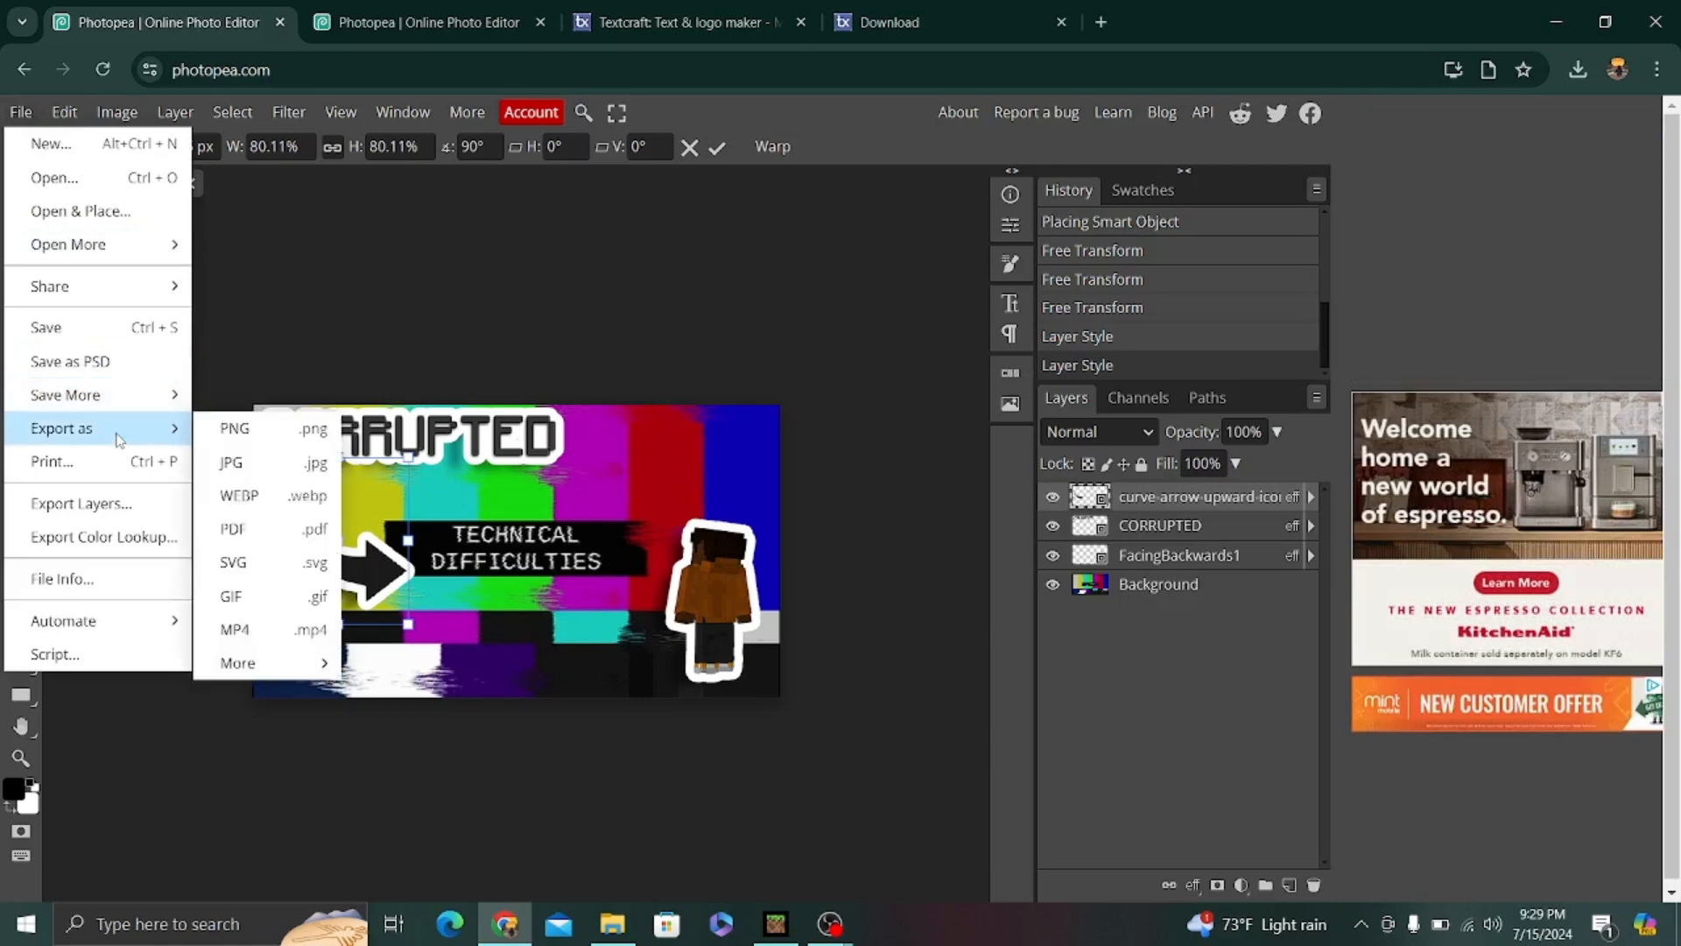
click(459, 317)
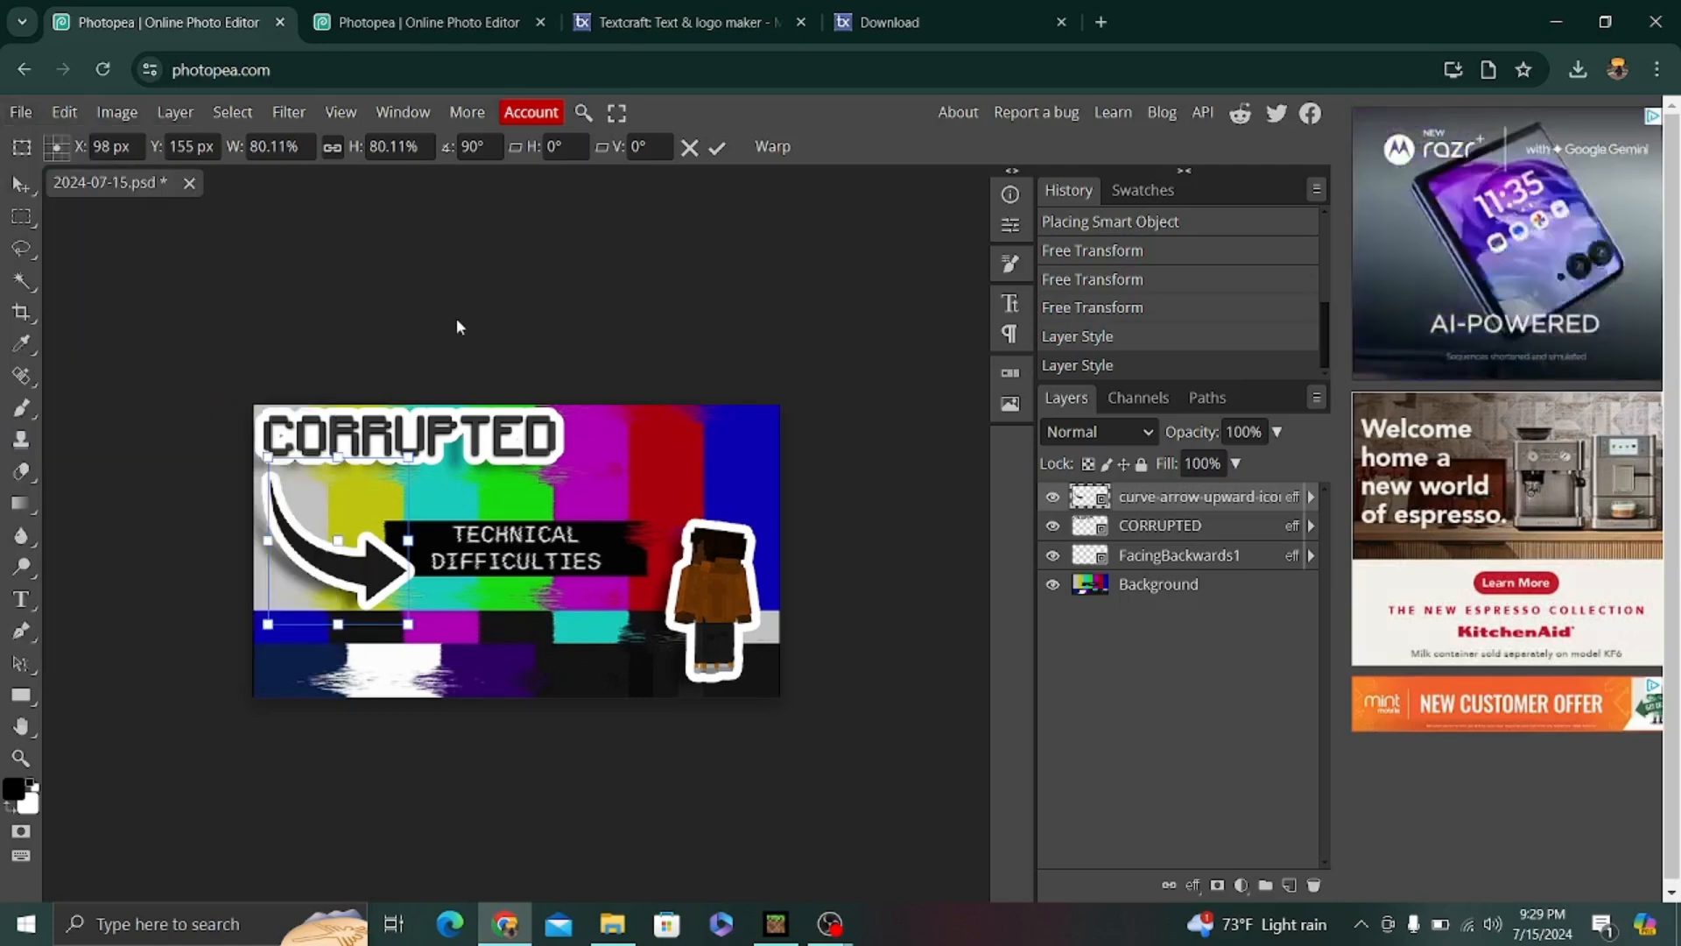